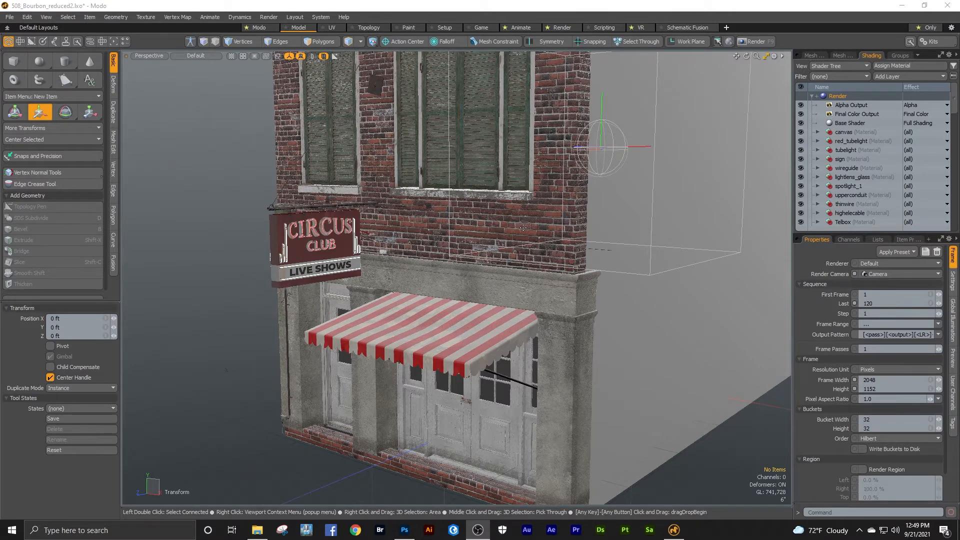
Examine the Circus Club building's facade from several angles, including the brickwork and window shutters close up.
{"action": "mouse_move", "coordinate": [447, 232]}
{"action": "left_mouse_down", "text": "alt"}
{"action": "mouse_move", "coordinate": [479, 243]}
{"action": "mouse_move", "coordinate": [441, 253]}
{"action": "mouse_move", "coordinate": [421, 239]}
{"action": "mouse_move", "coordinate": [546, 225]}
{"action": "mouse_move", "coordinate": [422, 251]}
{"action": "mouse_move", "coordinate": [441, 227]}
{"action": "left_mouse_up", "text": "alt"}
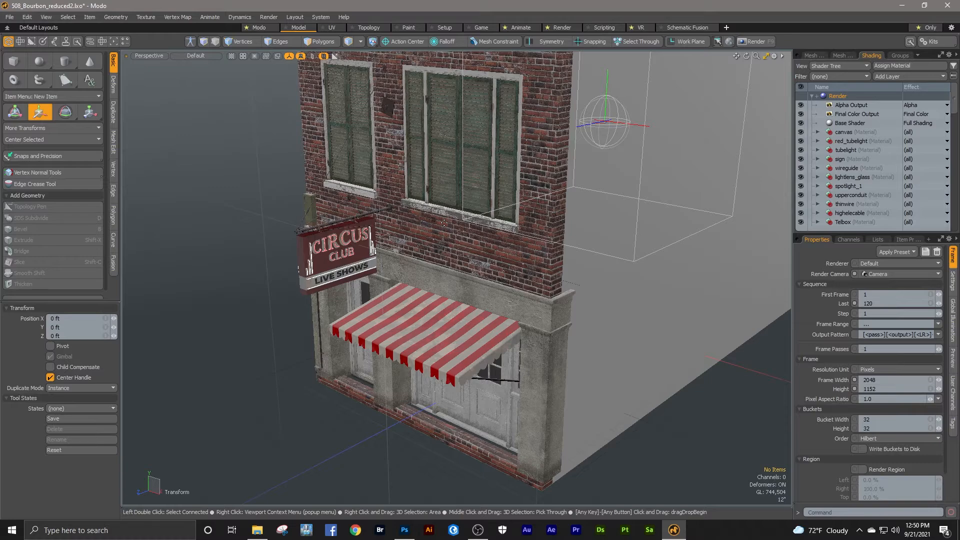
{"action": "left_click_drag", "start_coordinate": [397, 225], "coordinate": [474, 214], "text": "alt"}
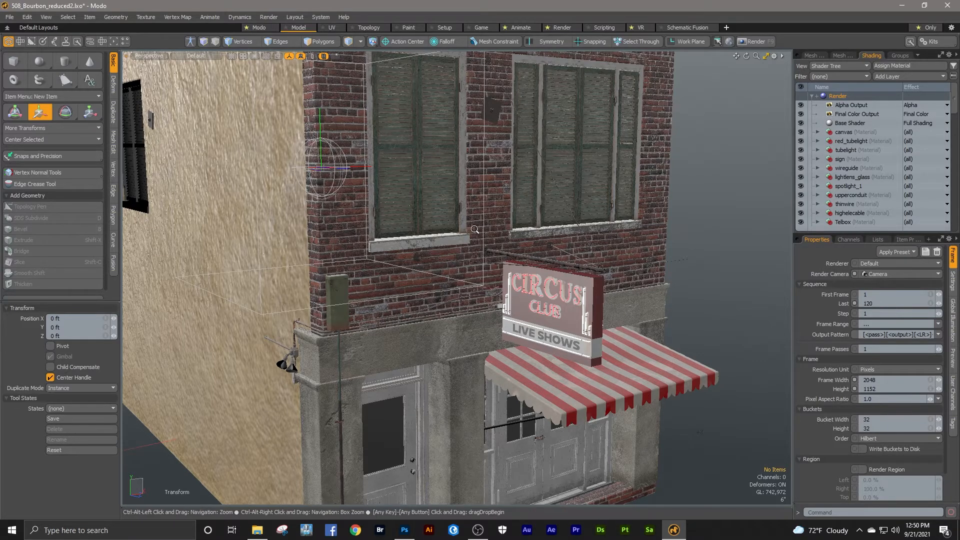
{"action": "scroll", "coordinate": [473, 230], "scroll_direction": "up", "scroll_amount": 5}
{"action": "left_click_drag", "start_coordinate": [475, 230], "coordinate": [481, 210], "text": "alt"}
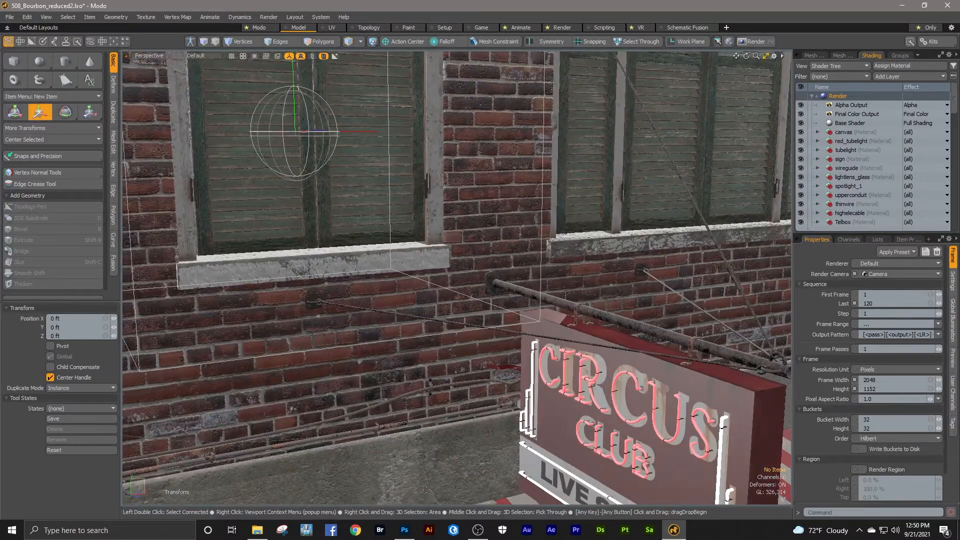
Switch to Photoshop and view the texture images 508_FR_shttr_color_cwvc.jpg and 508_brick_color_cwvc.jpg.
{"action": "mouse_move", "coordinate": [403, 531]}
{"action": "left_click", "coordinate": [401, 478]}
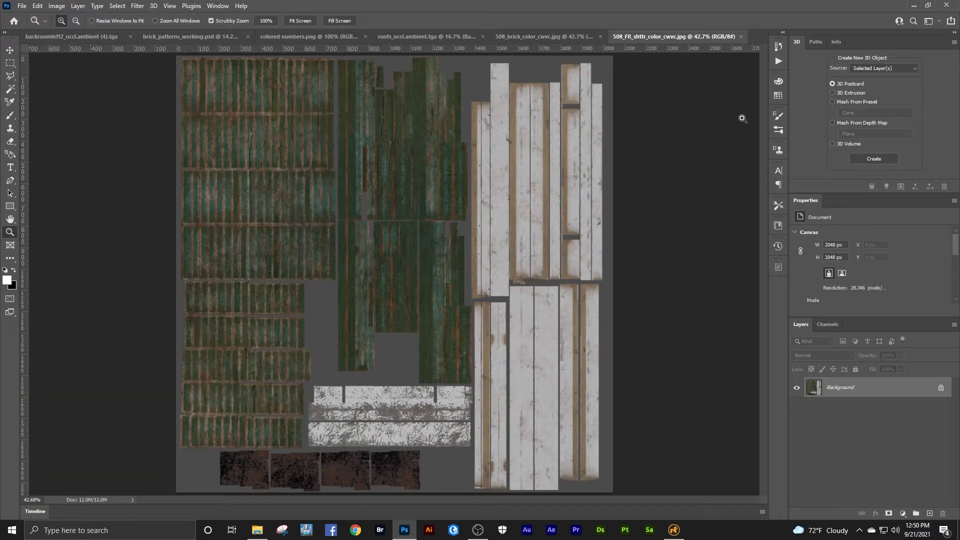
{"action": "left_click", "coordinate": [915, 5]}
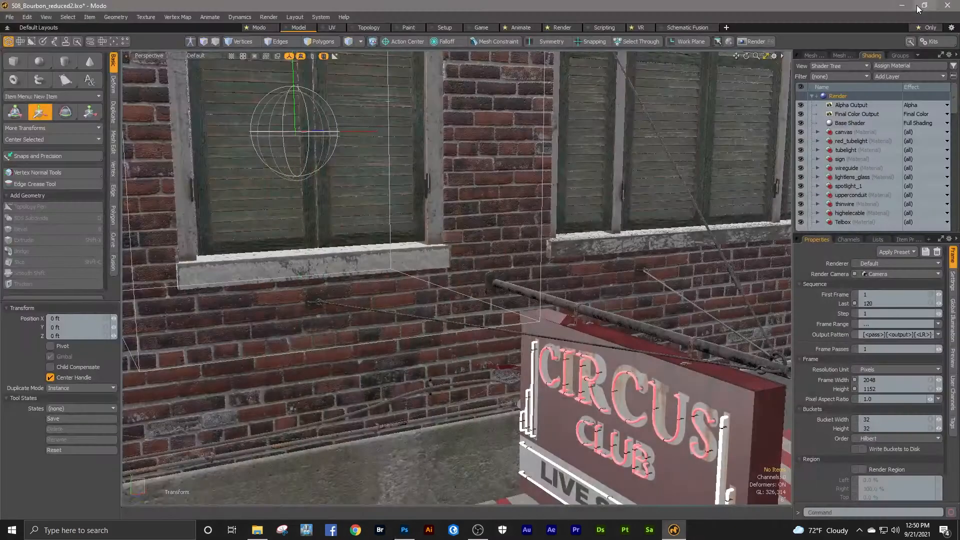
{"action": "mouse_move", "coordinate": [404, 530]}
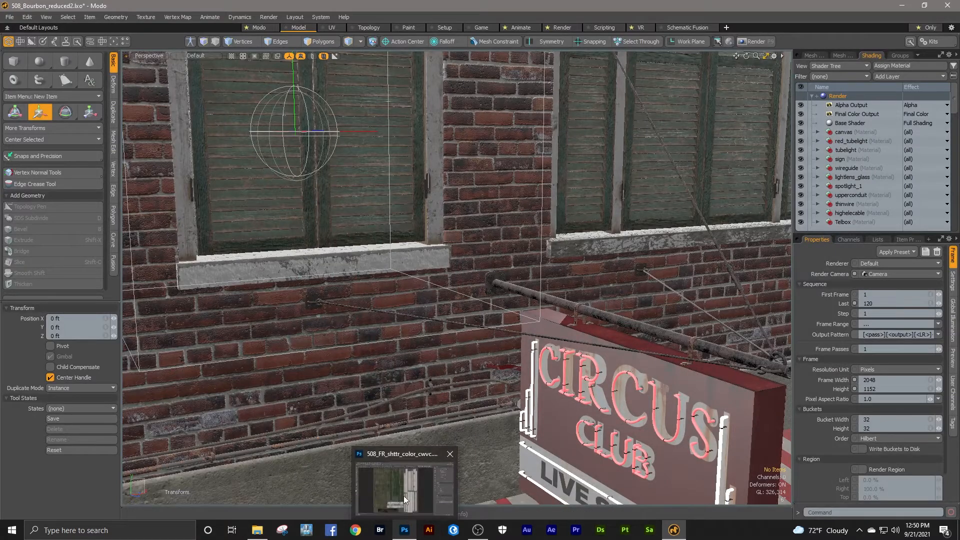
{"action": "left_click", "coordinate": [403, 481]}
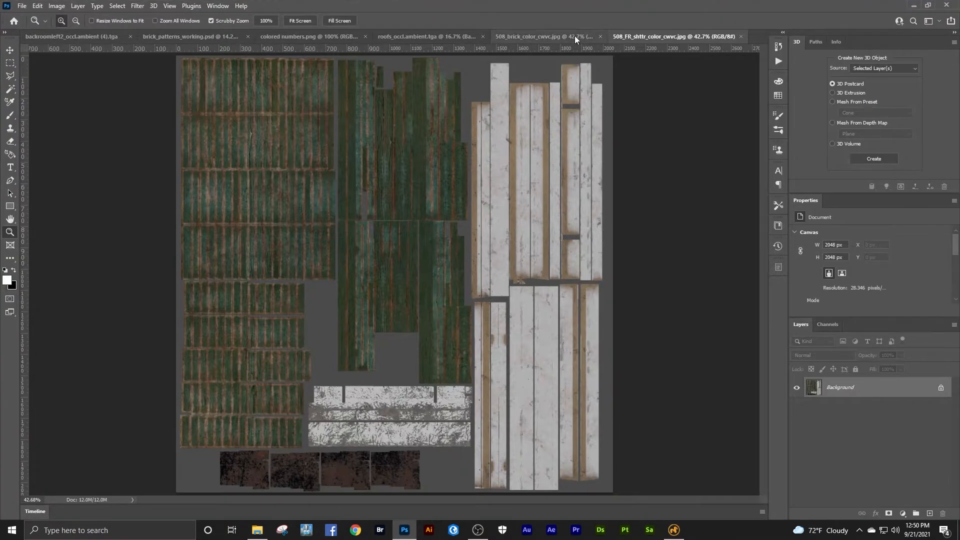
{"action": "left_click", "coordinate": [535, 37]}
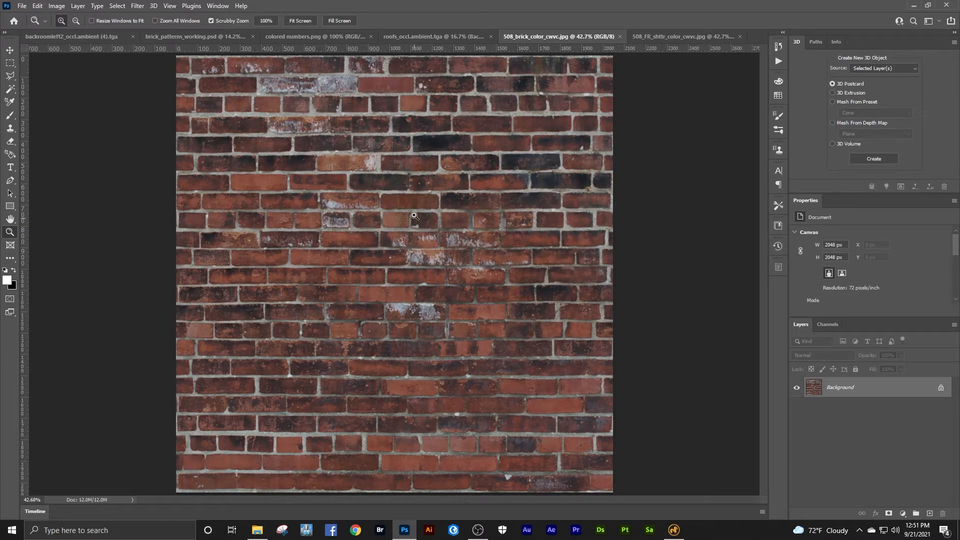
Return to Modo and examine the textured brick walls, shutters, window sills and sign from near and far.
{"action": "left_click", "coordinate": [912, 8]}
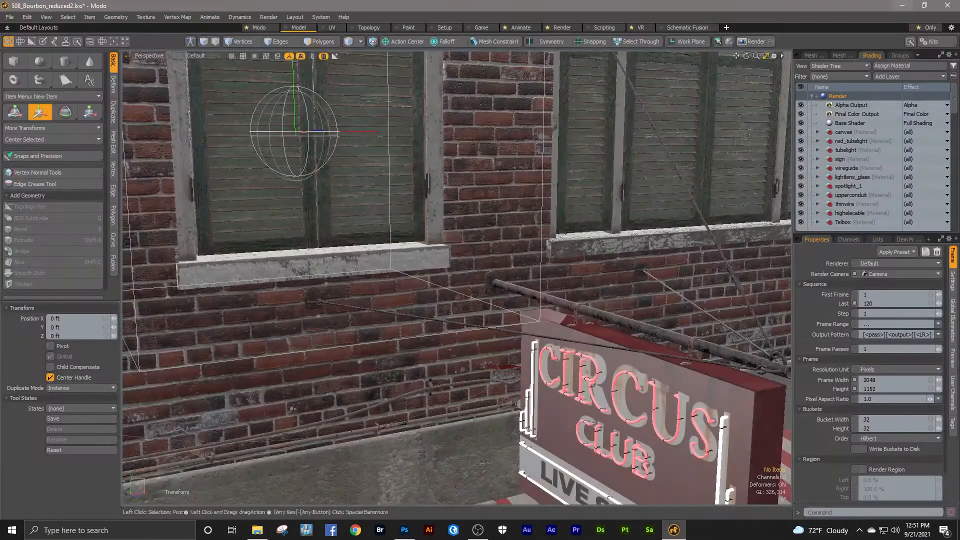
{"action": "left_click_drag", "start_coordinate": [528, 202], "coordinate": [410, 214], "text": "ctrl+alt"}
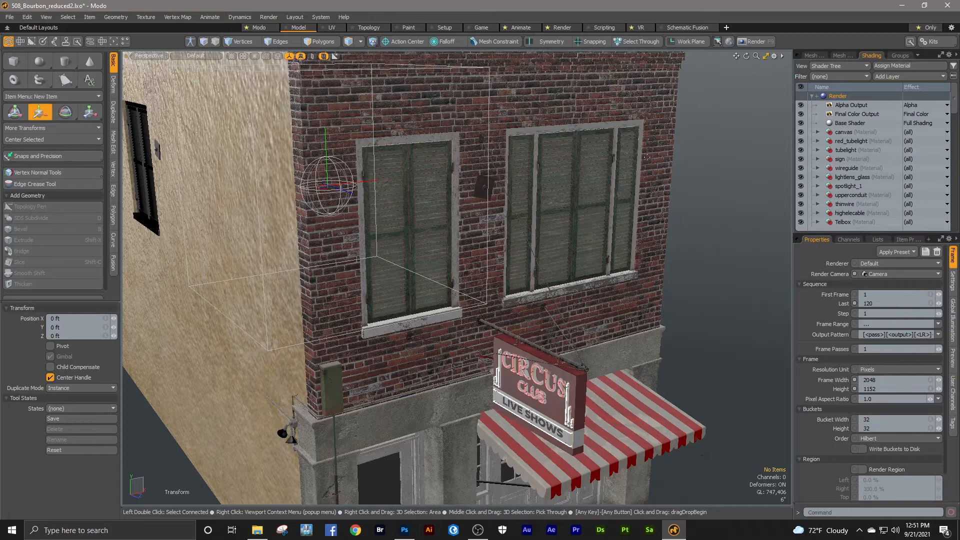
{"action": "left_click_drag", "start_coordinate": [504, 315], "coordinate": [532, 253], "text": "ctrl+alt"}
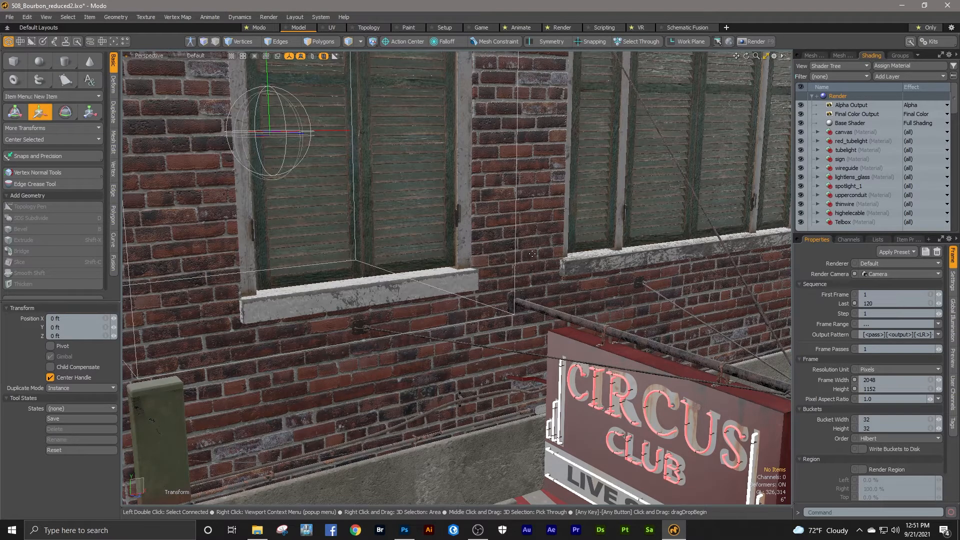
{"action": "left_click_drag", "start_coordinate": [548, 224], "coordinate": [425, 340], "text": "alt+shift"}
{"action": "left_click_drag", "start_coordinate": [619, 248], "coordinate": [484, 221], "text": "alt"}
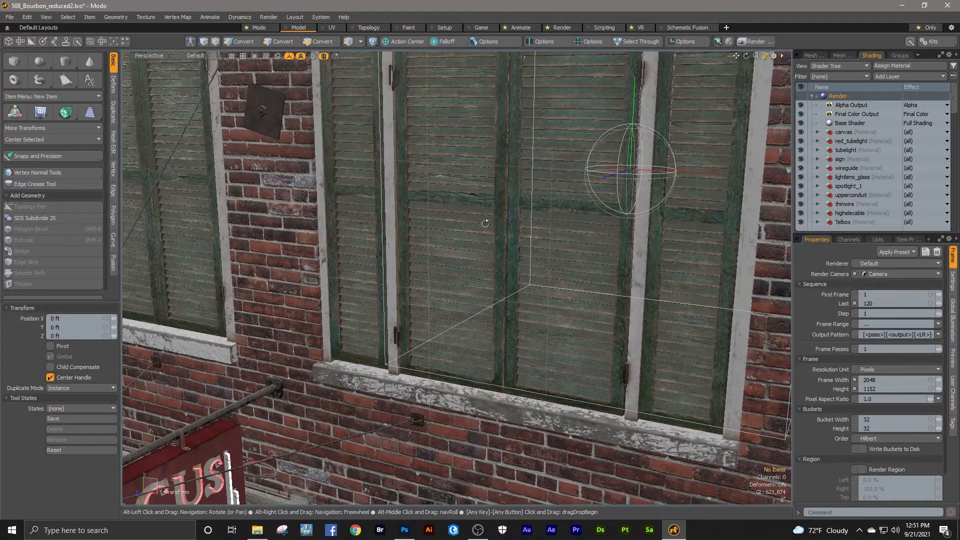
{"action": "left_click_drag", "start_coordinate": [488, 223], "coordinate": [463, 222], "text": "ctrl+alt"}
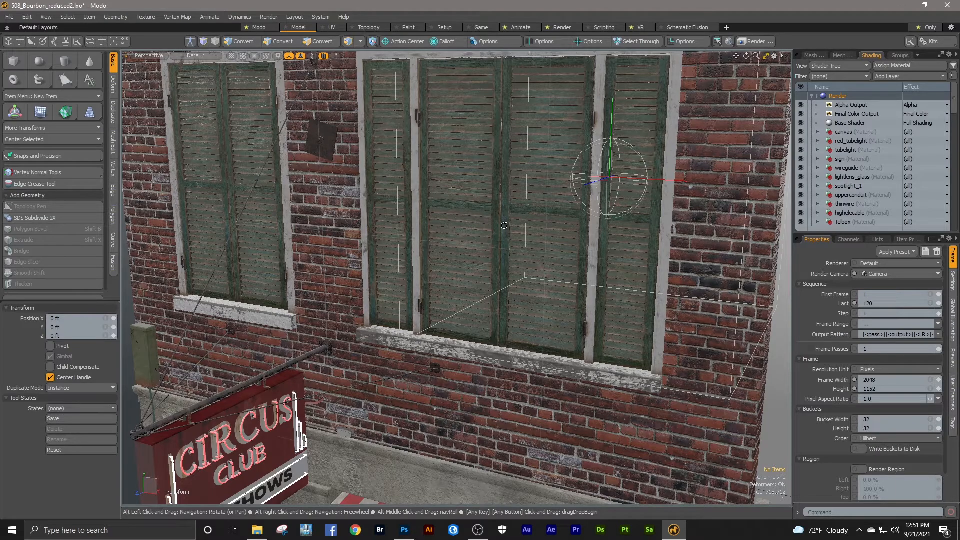
{"action": "left_click_drag", "start_coordinate": [503, 215], "coordinate": [501, 237], "text": "ctrl+alt"}
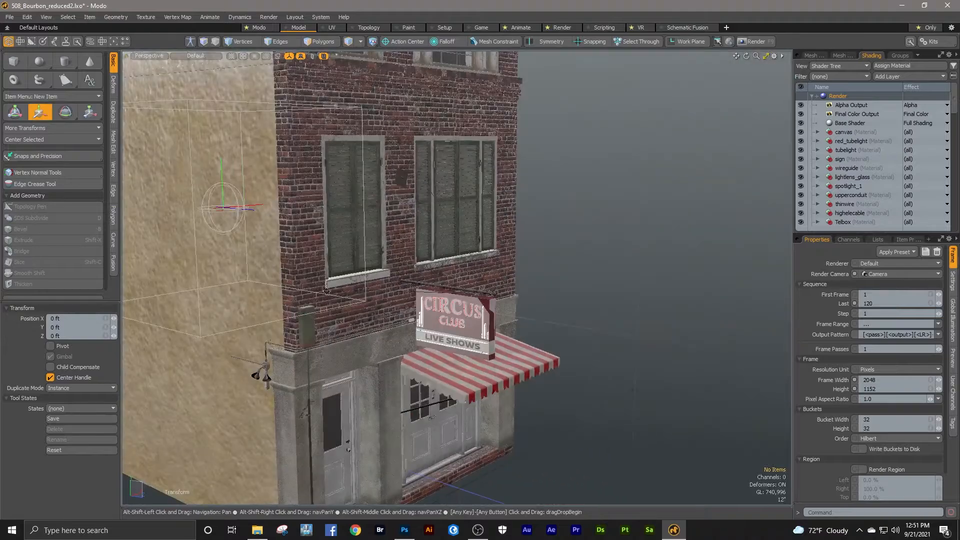
{"action": "left_click_drag", "start_coordinate": [326, 291], "coordinate": [463, 225], "text": "alt+shift"}
{"action": "left_click_drag", "start_coordinate": [403, 302], "coordinate": [235, 274], "text": "ctrl+alt"}
{"action": "left_click_drag", "start_coordinate": [462, 213], "coordinate": [483, 223], "text": "ctrl+alt"}
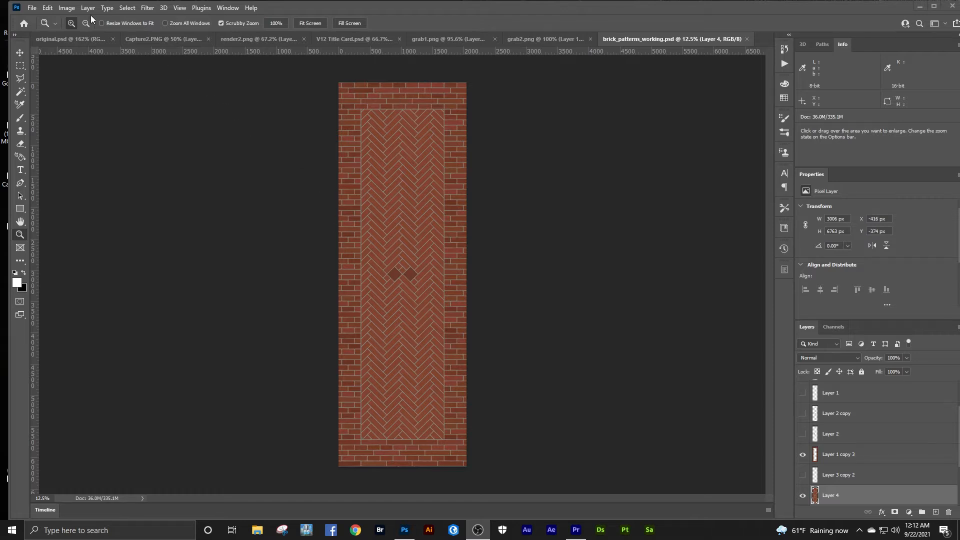
Resize the brick_patterns_working.psd image to 100 by 300 pixels with its proportions constrained.
{"action": "left_click", "coordinate": [71, 9]}
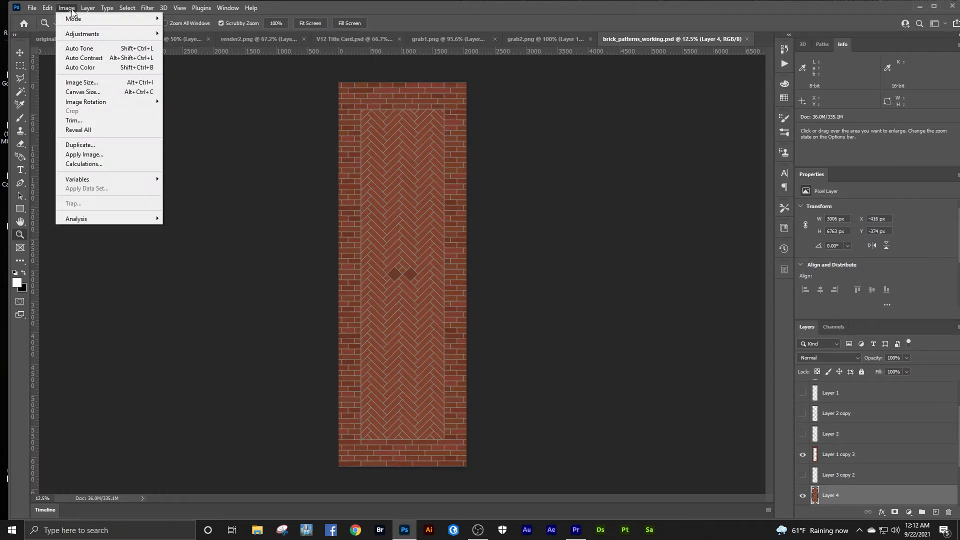
{"action": "mouse_move", "coordinate": [98, 107]}
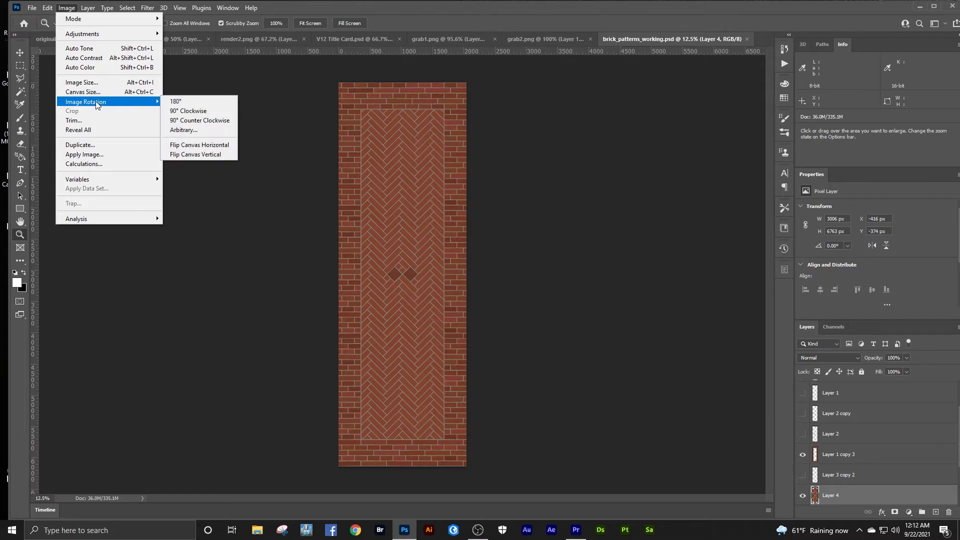
{"action": "left_click", "coordinate": [98, 82]}
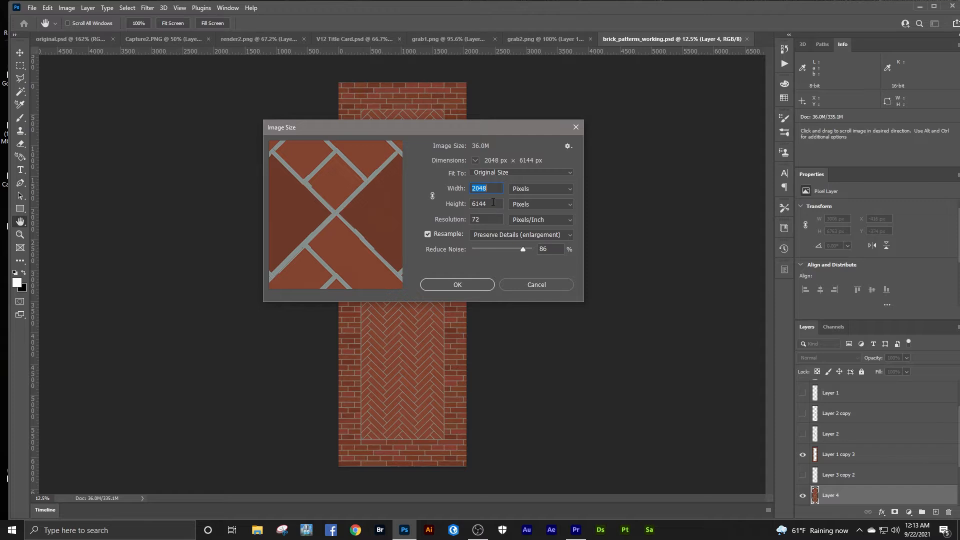
{"action": "left_click", "coordinate": [433, 196]}
{"action": "left_click", "coordinate": [494, 203]}
{"action": "type", "text": "300"}
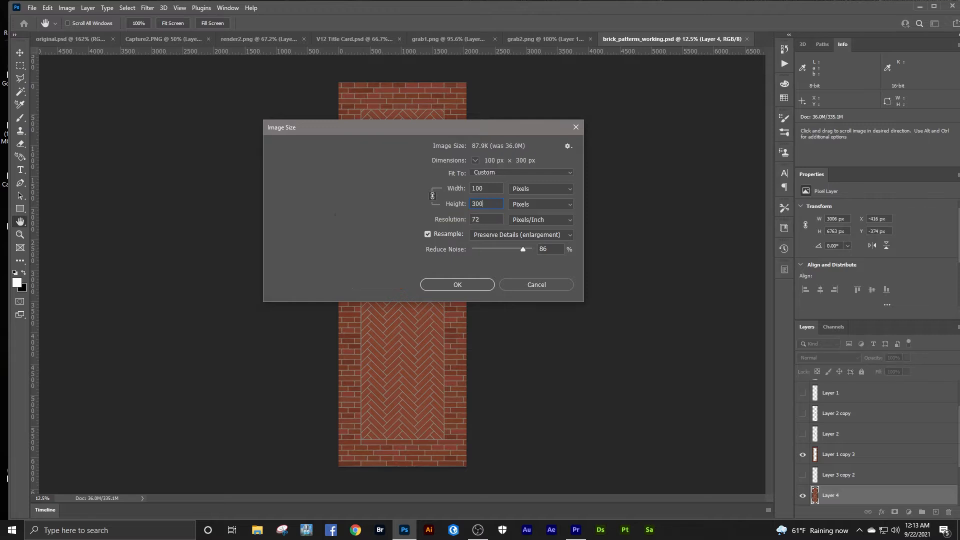
{"action": "left_click", "coordinate": [457, 286]}
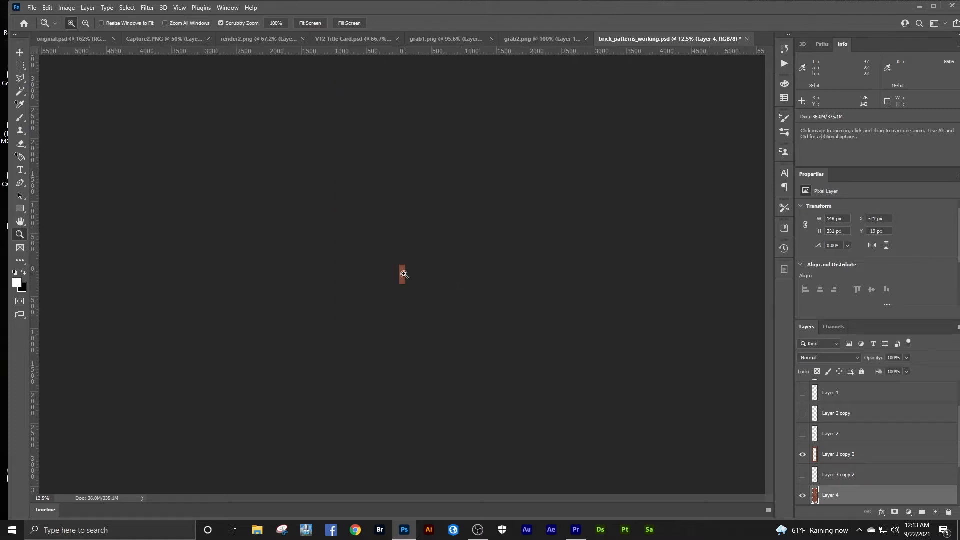
Reduce the brick pattern image further to 67 by 200 pixels, keeping its proportions.
{"action": "left_click", "coordinate": [404, 274]}
{"action": "left_click", "coordinate": [403, 274]}
{"action": "left_click", "coordinate": [404, 274]}
{"action": "left_click", "coordinate": [404, 273]}
{"action": "left_click", "coordinate": [404, 274]}
{"action": "left_click", "coordinate": [403, 274]}
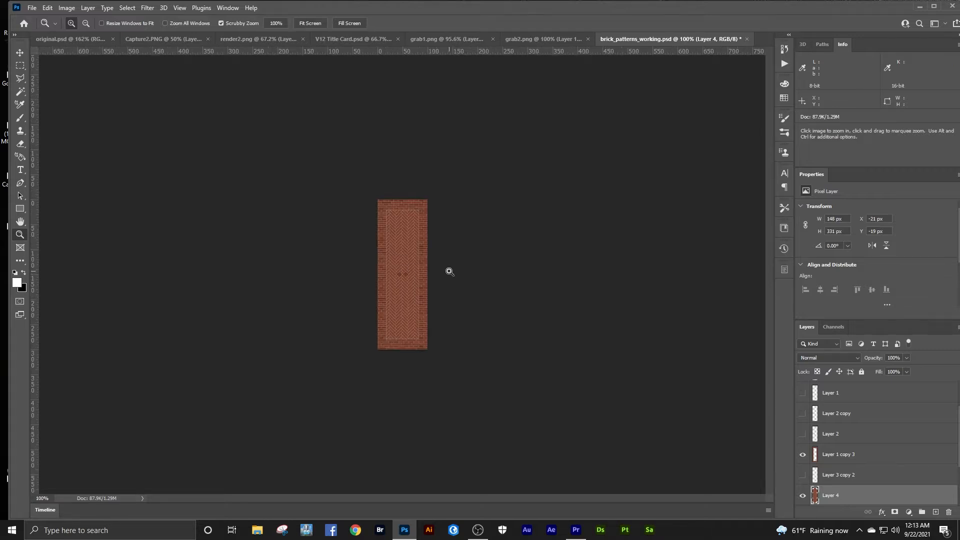
{"action": "key", "text": "ctrl+alt+i"}
{"action": "key", "text": "Tab"}
{"action": "type", "text": "200"}
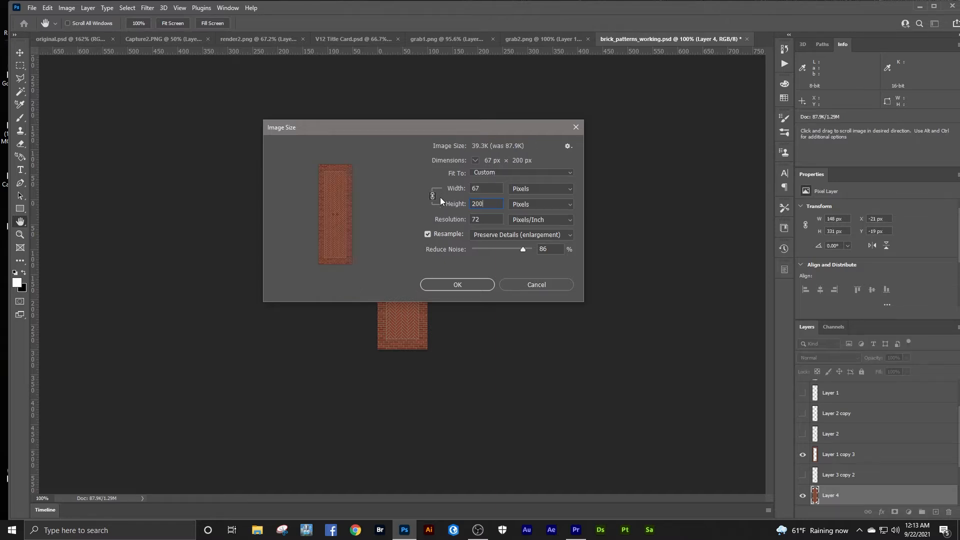
{"action": "left_click", "coordinate": [458, 282]}
{"action": "key", "text": "z"}
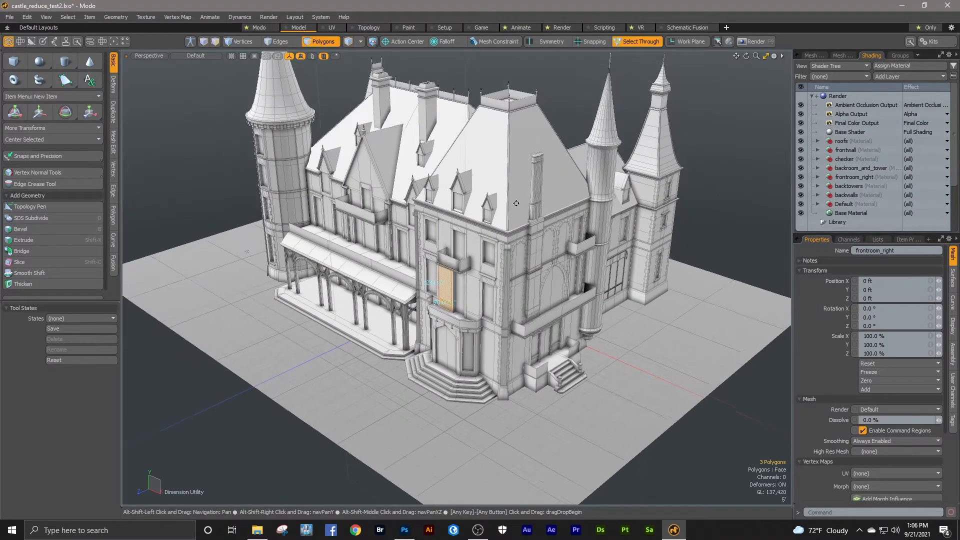
Select the castle's backtowers mesh as a whole item and bring up its UV map choices in the UV layout.
{"action": "left_click_drag", "start_coordinate": [516, 203], "coordinate": [542, 241], "text": "alt+shift"}
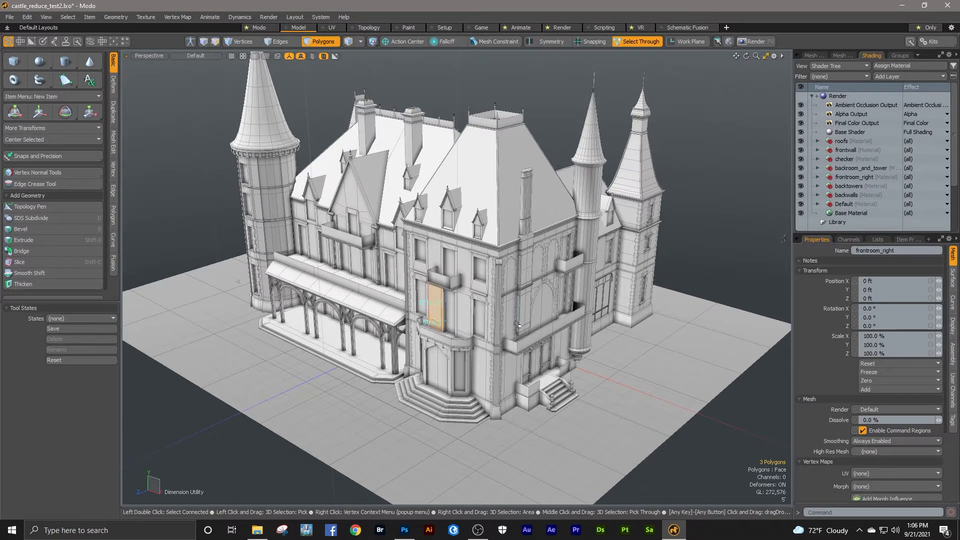
{"action": "key", "text": "alt"}
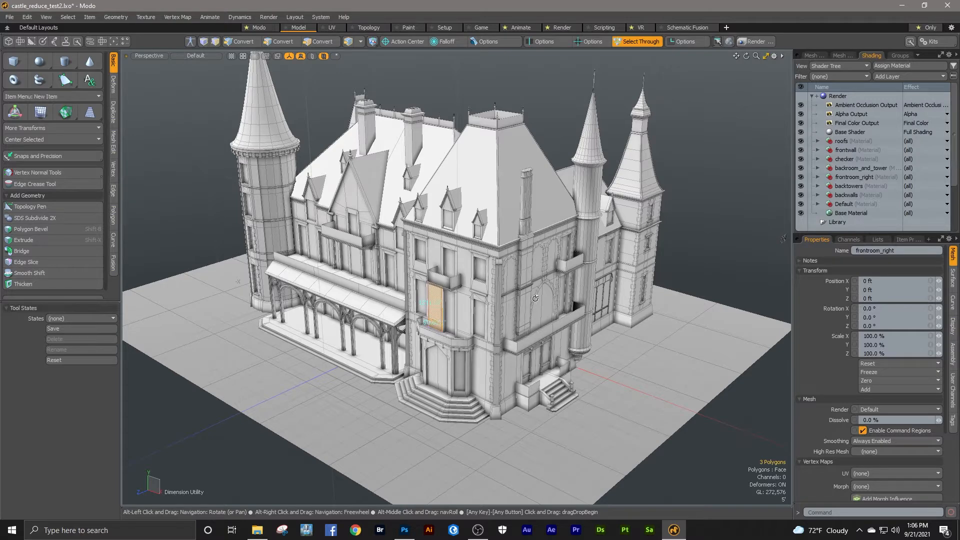
{"action": "left_click_drag", "start_coordinate": [531, 288], "coordinate": [472, 264], "text": "alt"}
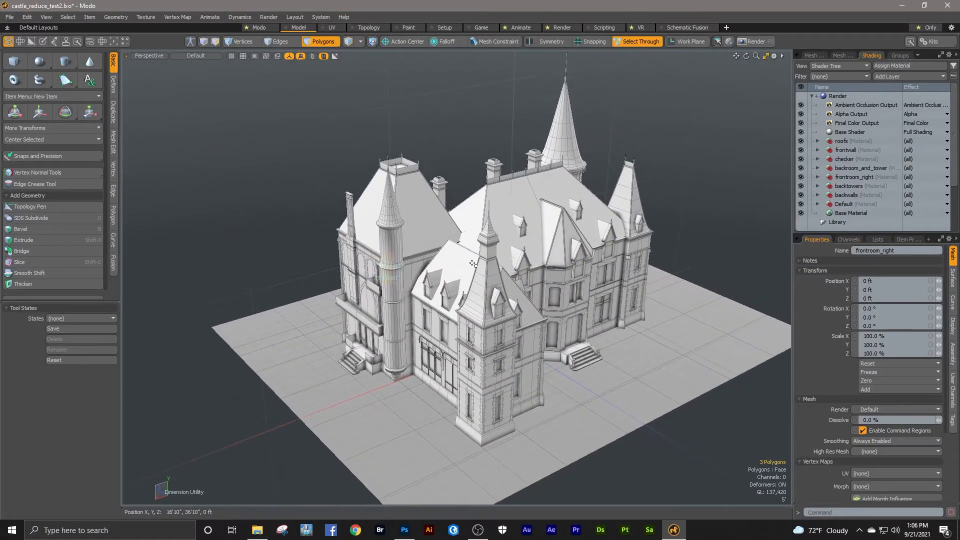
{"action": "key", "text": "5"}
{"action": "left_click", "coordinate": [507, 341]}
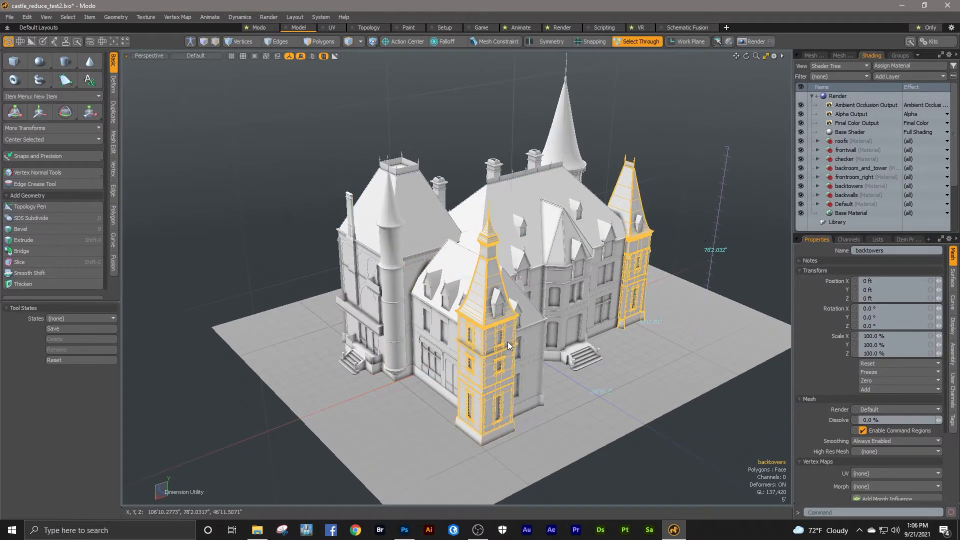
{"action": "left_click_drag", "start_coordinate": [510, 341], "coordinate": [540, 303], "text": "alt"}
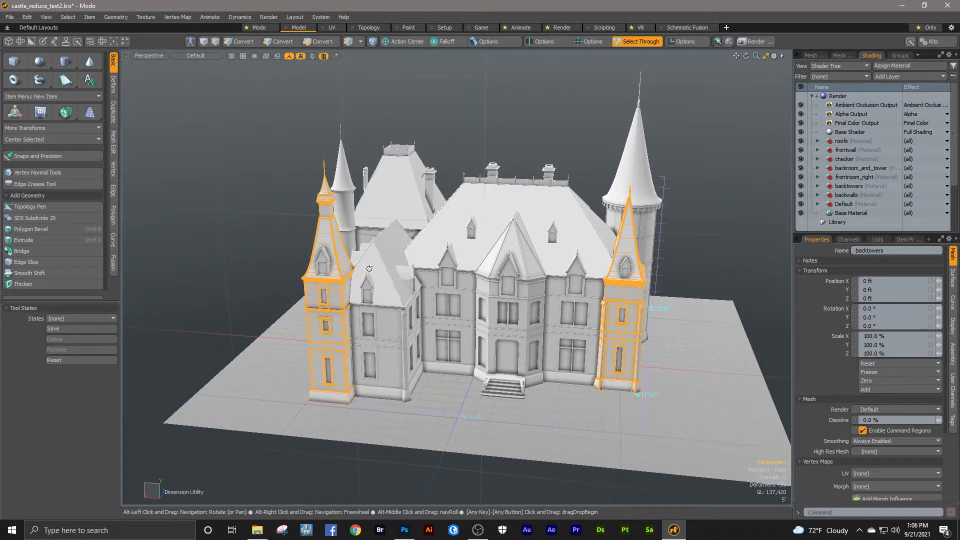
{"action": "left_click", "coordinate": [334, 28]}
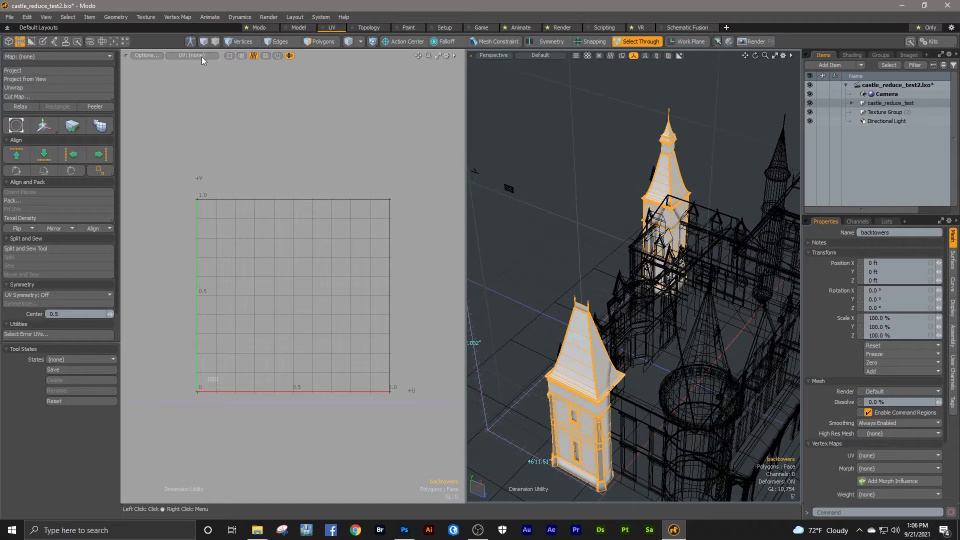
{"action": "left_click", "coordinate": [204, 58]}
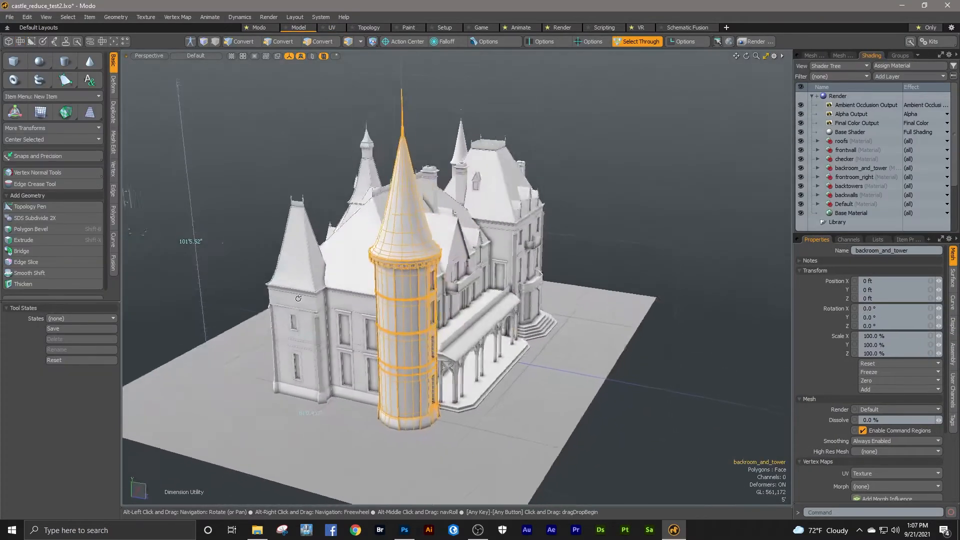
Select the castle's backwall mesh and frontwall mesh one after the other to see which parts each covers.
{"action": "left_click_drag", "start_coordinate": [525, 300], "coordinate": [689, 300], "text": "alt"}
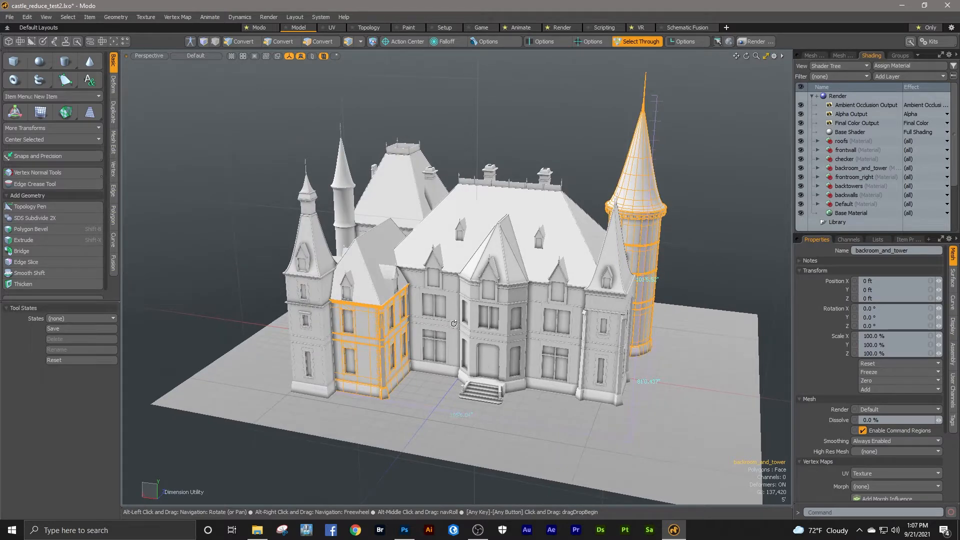
{"action": "left_click", "coordinate": [497, 324]}
{"action": "left_click_drag", "start_coordinate": [497, 322], "coordinate": [391, 289], "text": "alt"}
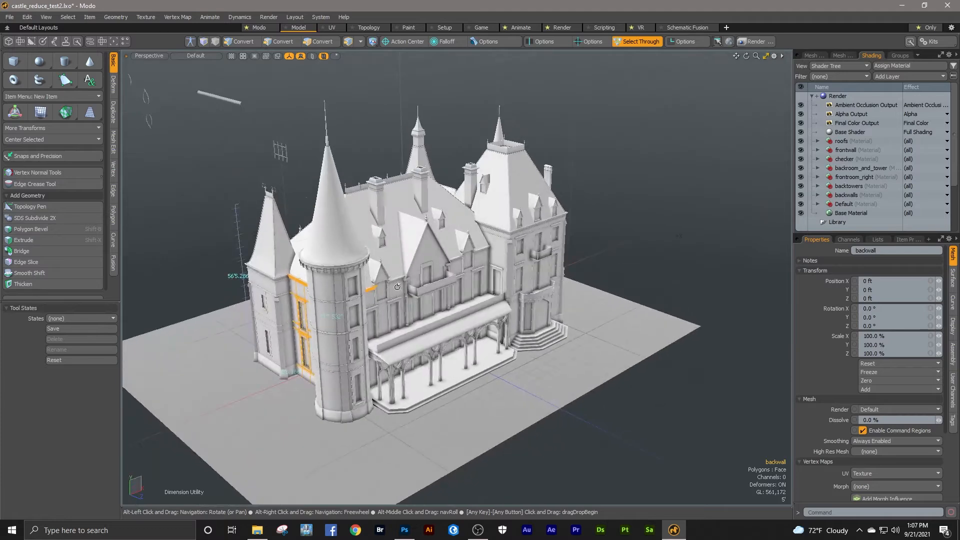
{"action": "left_click", "coordinate": [433, 265]}
{"action": "left_click_drag", "start_coordinate": [434, 265], "coordinate": [525, 248], "text": "alt"}
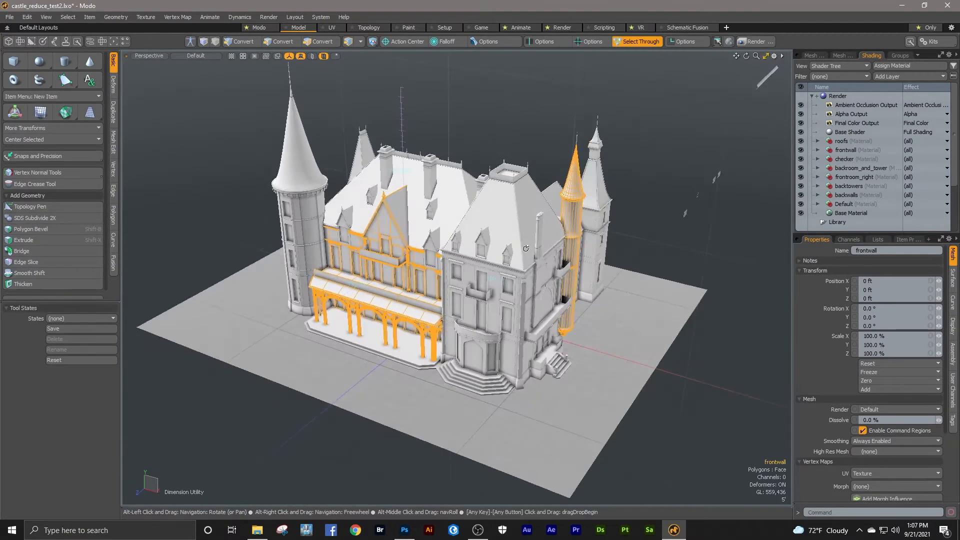
Display the scene's item list, select the castle_reduce_test group and inspect its meshes and the castle up close.
{"action": "left_click", "coordinate": [835, 54]}
{"action": "left_click", "coordinate": [845, 97]}
{"action": "scroll", "coordinate": [876, 140], "scroll_direction": "down", "scroll_amount": 2}
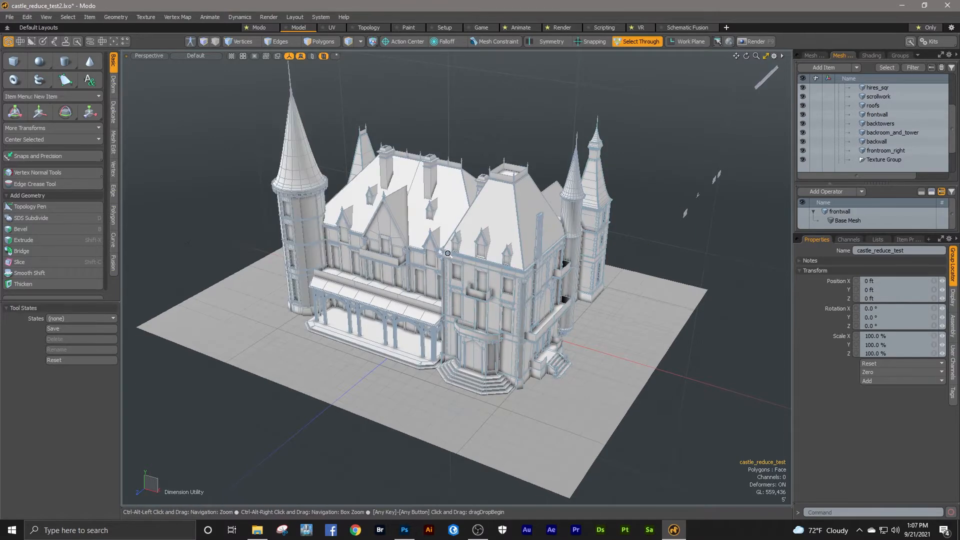
{"action": "scroll", "coordinate": [488, 230], "scroll_direction": "up", "scroll_amount": 3}
{"action": "scroll", "coordinate": [487, 230], "scroll_direction": "up", "scroll_amount": 3}
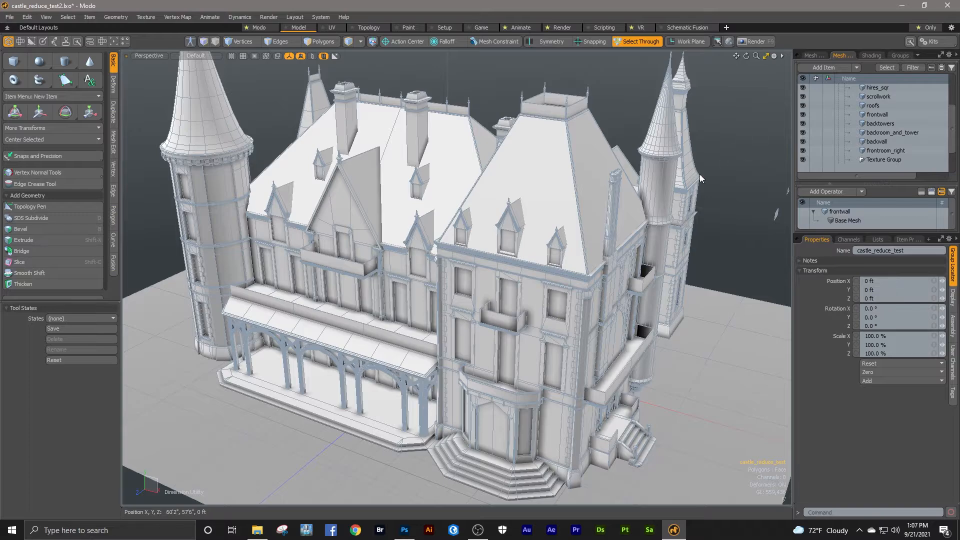
Examine the whole castle from a distance and its front balcony, windows and arcade up close.
{"action": "scroll", "coordinate": [681, 184], "scroll_direction": "down", "scroll_amount": 5}
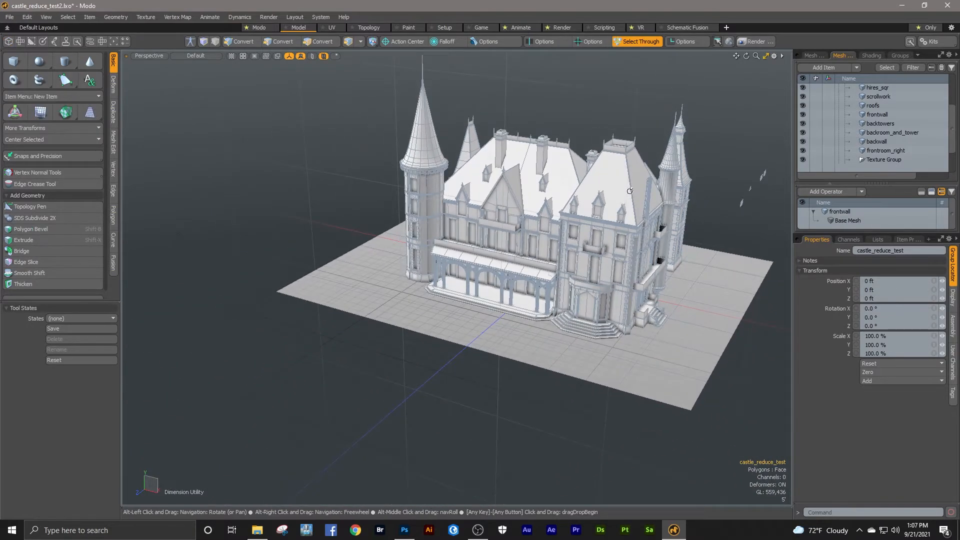
{"action": "scroll", "coordinate": [534, 229], "scroll_direction": "up", "scroll_amount": 6}
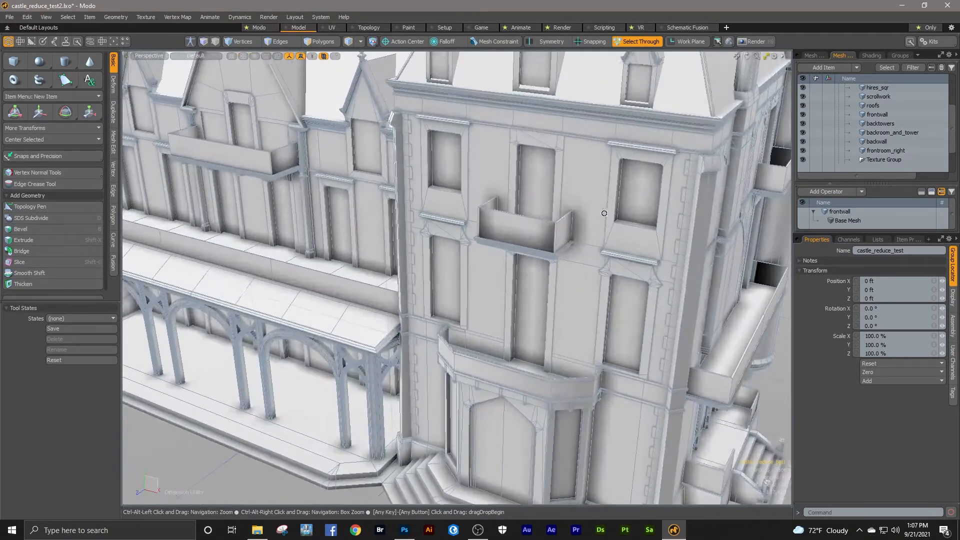
{"action": "scroll", "coordinate": [539, 234], "scroll_direction": "up", "scroll_amount": 4}
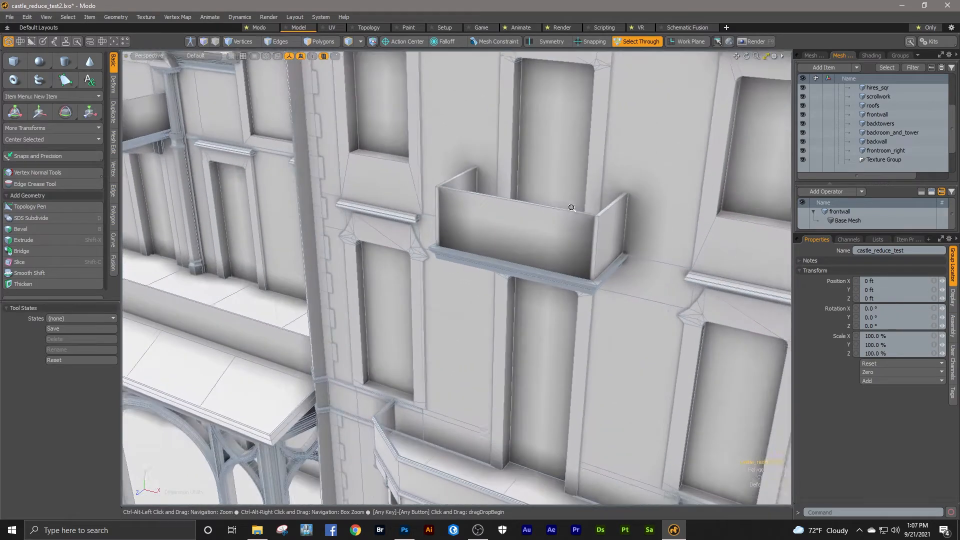
{"action": "scroll", "coordinate": [543, 237], "scroll_direction": "down", "scroll_amount": 6}
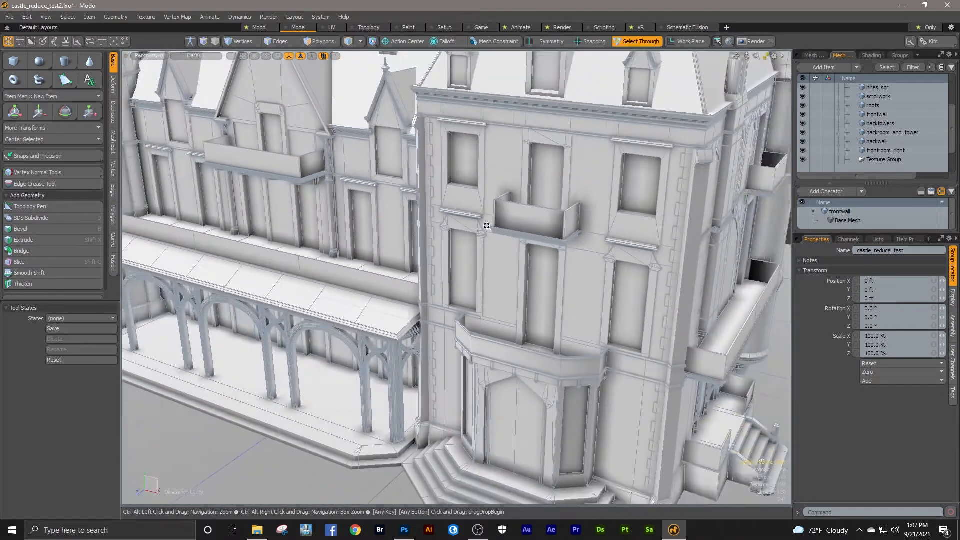
{"action": "left_click_drag", "start_coordinate": [348, 240], "coordinate": [410, 211], "text": "alt"}
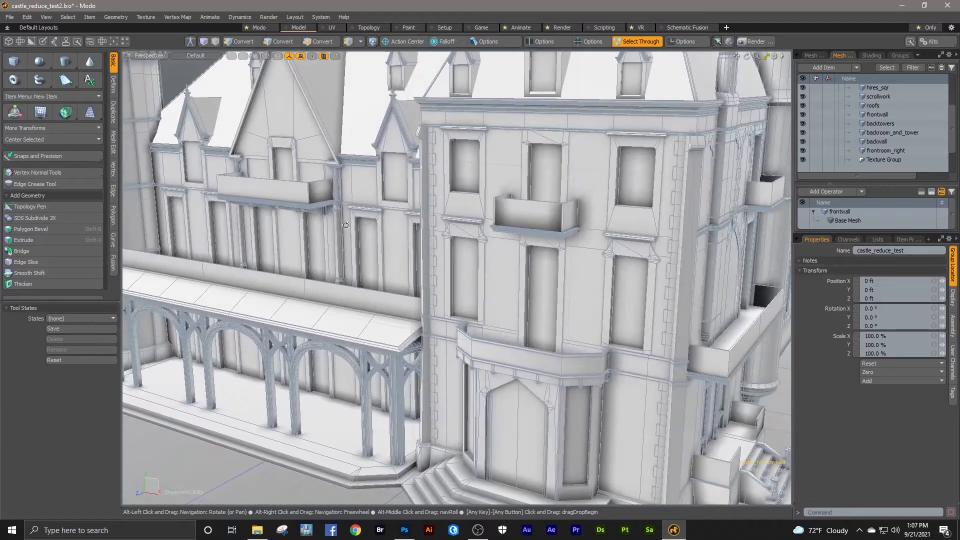
{"action": "scroll", "coordinate": [425, 206], "scroll_direction": "down", "scroll_amount": 5}
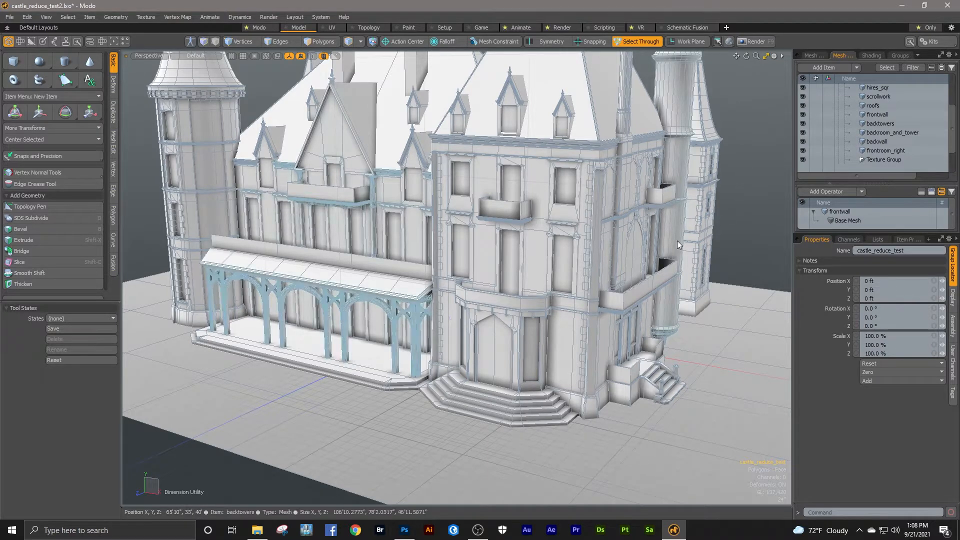
Examine the front-right room's facade, entrance bay and steps at different distances to compare the visible wall detail.
{"action": "left_click_drag", "start_coordinate": [521, 302], "coordinate": [546, 288], "text": "ctrl+alt"}
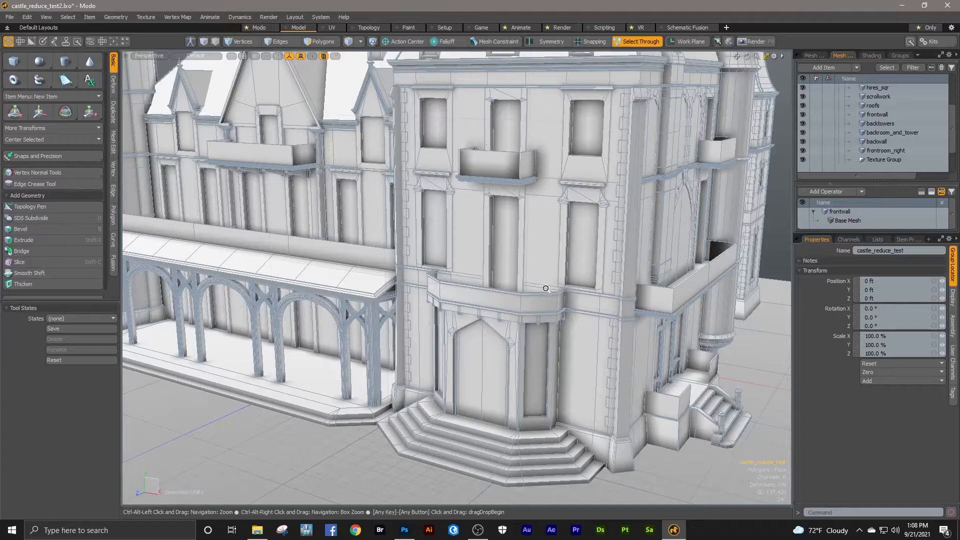
{"action": "left_click_drag", "start_coordinate": [488, 293], "coordinate": [491, 272], "text": "ctrl+alt"}
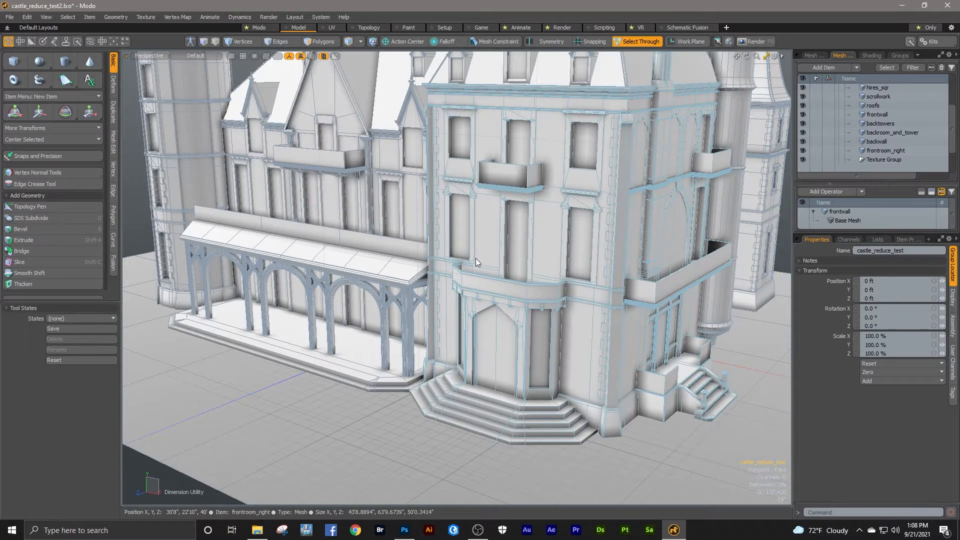
{"action": "left_click_drag", "start_coordinate": [509, 252], "coordinate": [491, 225], "text": "ctrl+alt"}
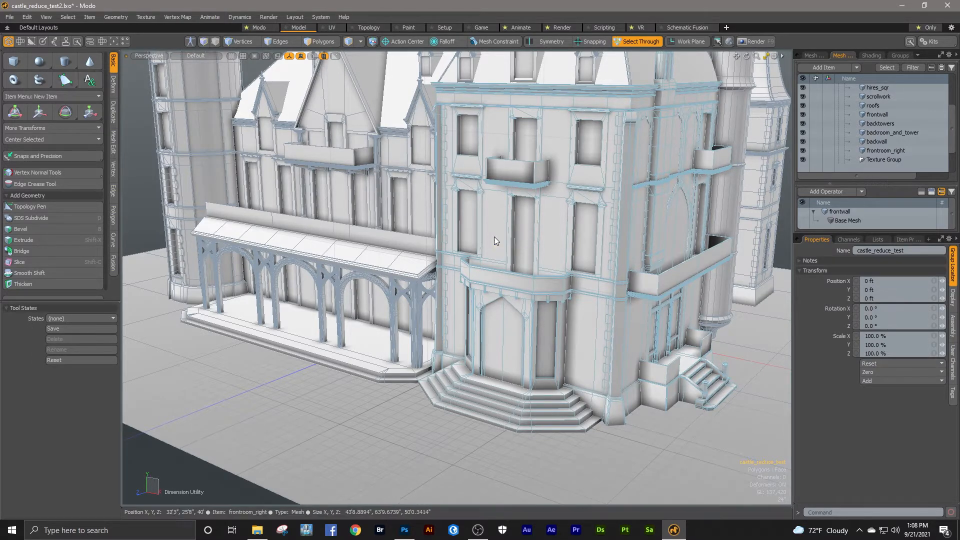
{"action": "left_click_drag", "start_coordinate": [528, 259], "coordinate": [555, 280], "text": "ctrl+alt"}
{"action": "left_click_drag", "start_coordinate": [555, 320], "coordinate": [514, 260], "text": "ctrl+alt"}
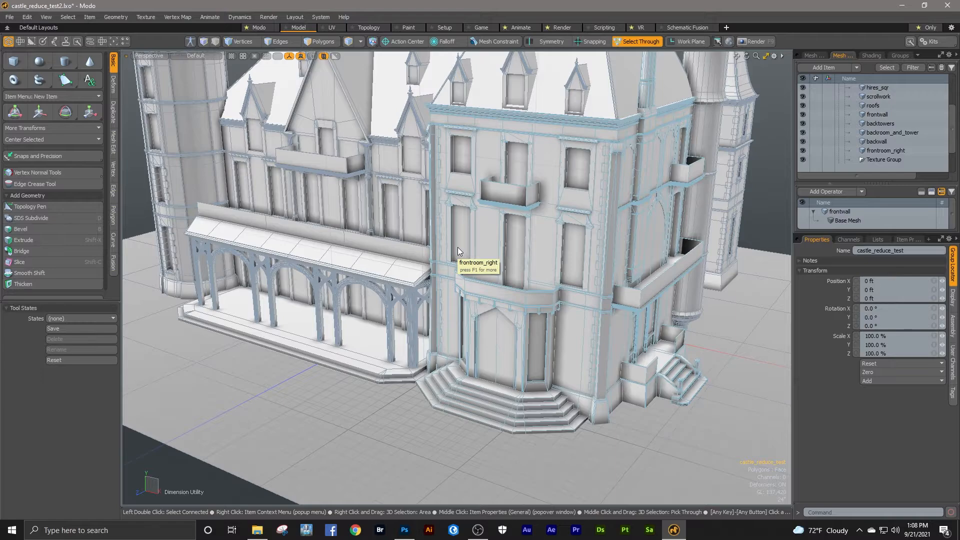
{"action": "left_click_drag", "start_coordinate": [457, 246], "coordinate": [545, 227], "text": "ctrl+alt"}
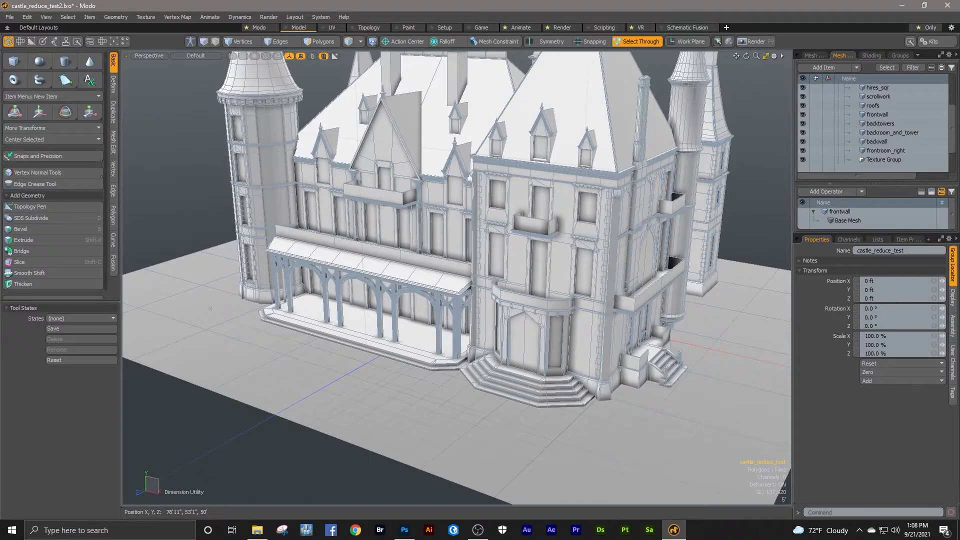
{"action": "left_click_drag", "start_coordinate": [497, 206], "coordinate": [544, 220], "text": "ctrl+alt"}
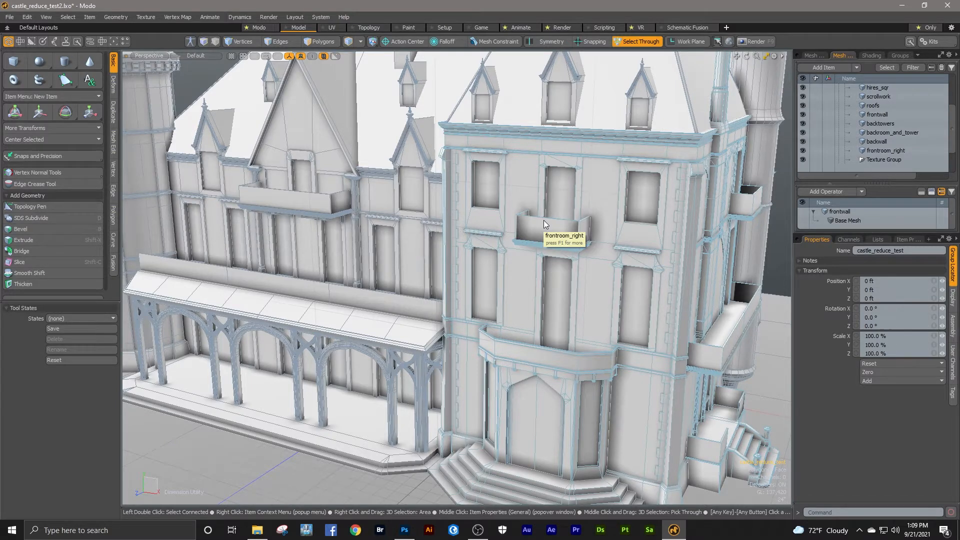
{"action": "left_click_drag", "start_coordinate": [544, 220], "coordinate": [500, 233], "text": "ctrl+alt"}
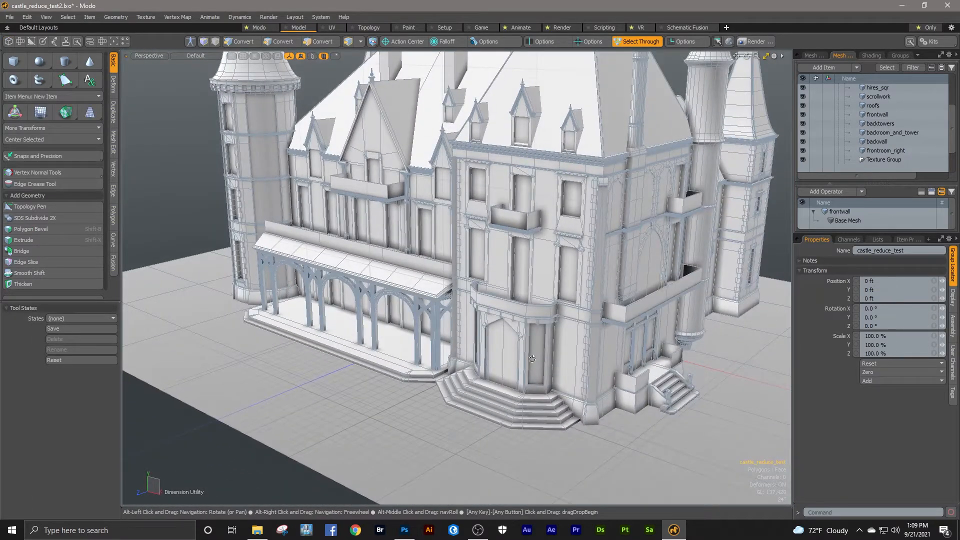
{"action": "left_click_drag", "start_coordinate": [529, 288], "coordinate": [566, 343], "text": "ctrl+alt"}
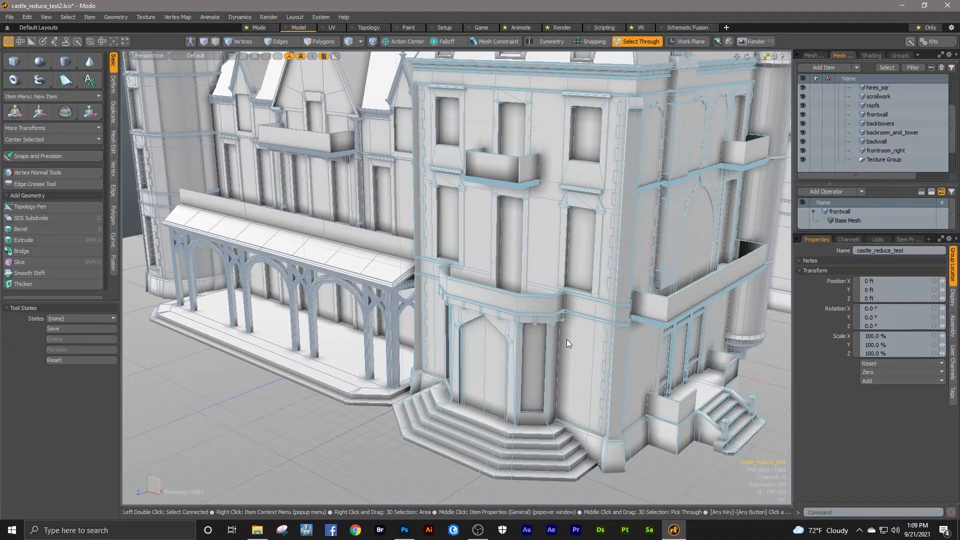
{"action": "mouse_move", "coordinate": [566, 339]}
{"action": "left_mouse_down", "text": "ctrl+alt"}
{"action": "mouse_move", "coordinate": [579, 335]}
{"action": "mouse_move", "coordinate": [526, 357]}
{"action": "mouse_move", "coordinate": [551, 330]}
{"action": "left_mouse_up", "text": "ctrl+alt"}
Examine the castle's rear facade and entrance, the round corner tower and the arcaded front from all around.
{"action": "left_click_drag", "start_coordinate": [556, 336], "coordinate": [404, 282], "text": "alt+shift"}
{"action": "left_click_drag", "start_coordinate": [510, 306], "coordinate": [548, 266], "text": "alt+shift"}
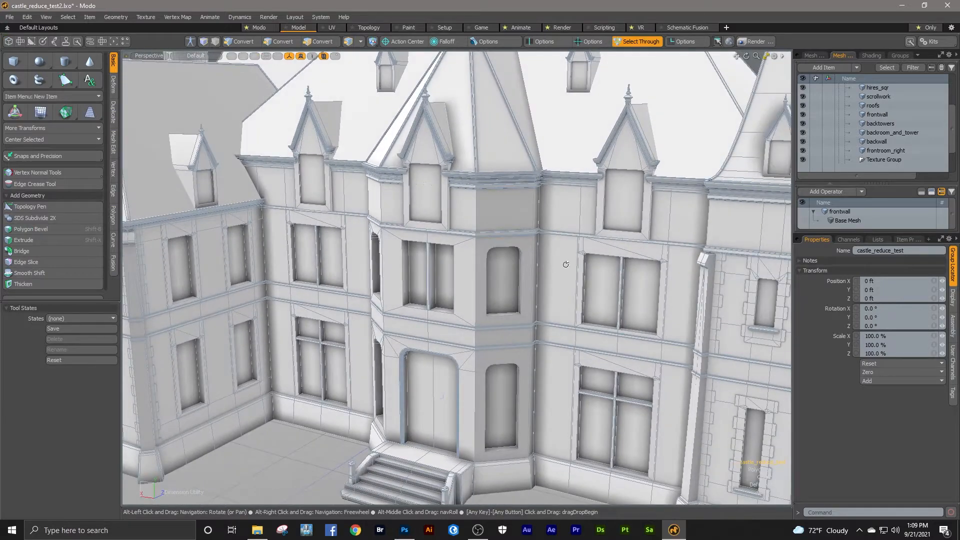
{"action": "left_click_drag", "start_coordinate": [599, 299], "coordinate": [520, 289], "text": "ctrl+alt"}
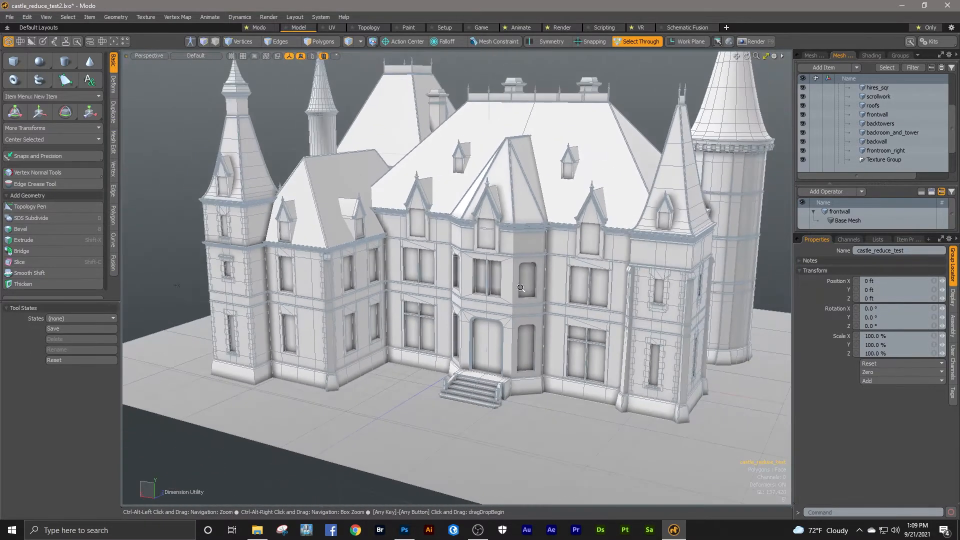
{"action": "left_click_drag", "start_coordinate": [284, 275], "coordinate": [340, 269], "text": "ctrl+alt"}
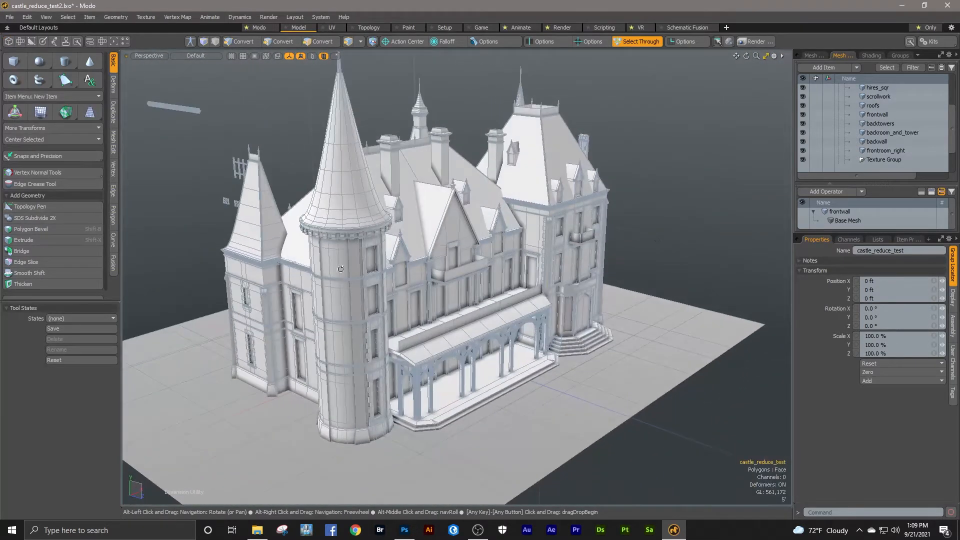
{"action": "mouse_move", "coordinate": [553, 245]}
{"action": "left_mouse_down", "text": "alt"}
{"action": "mouse_move", "coordinate": [456, 251]}
{"action": "mouse_move", "coordinate": [489, 262]}
{"action": "mouse_move", "coordinate": [470, 260]}
{"action": "left_mouse_up", "text": "alt"}
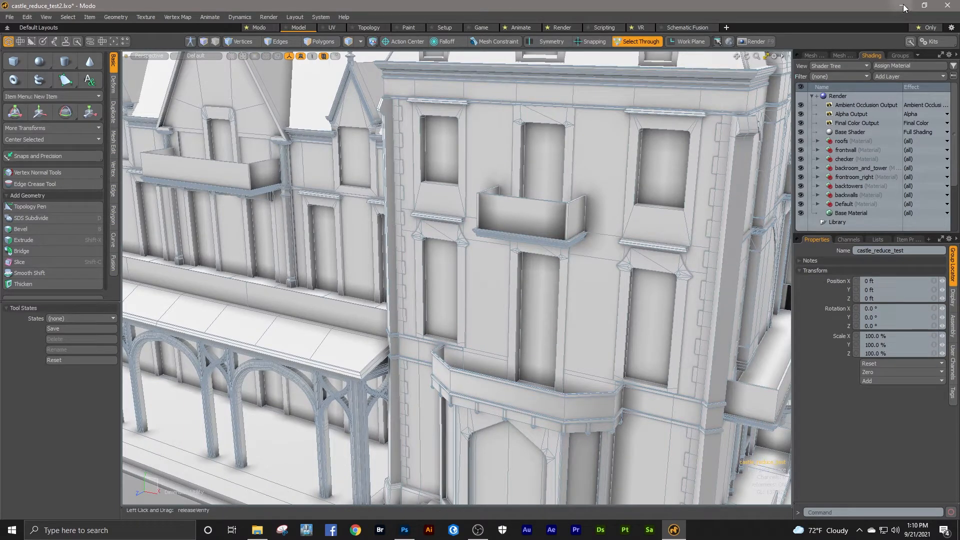
Select the frontroom_right mesh and examine its UV islands together with its 3D shape in the UV layout.
{"action": "left_click", "coordinate": [495, 263]}
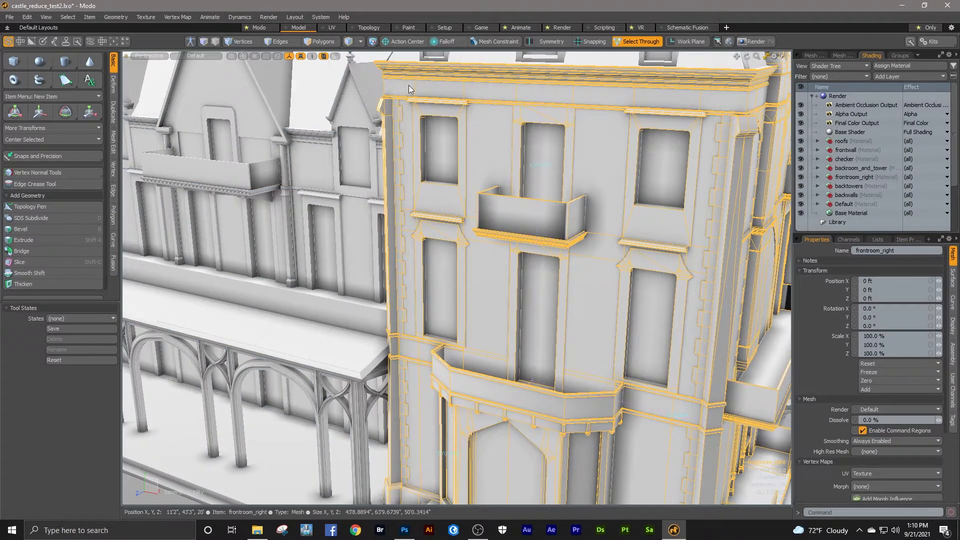
{"action": "left_click", "coordinate": [332, 27]}
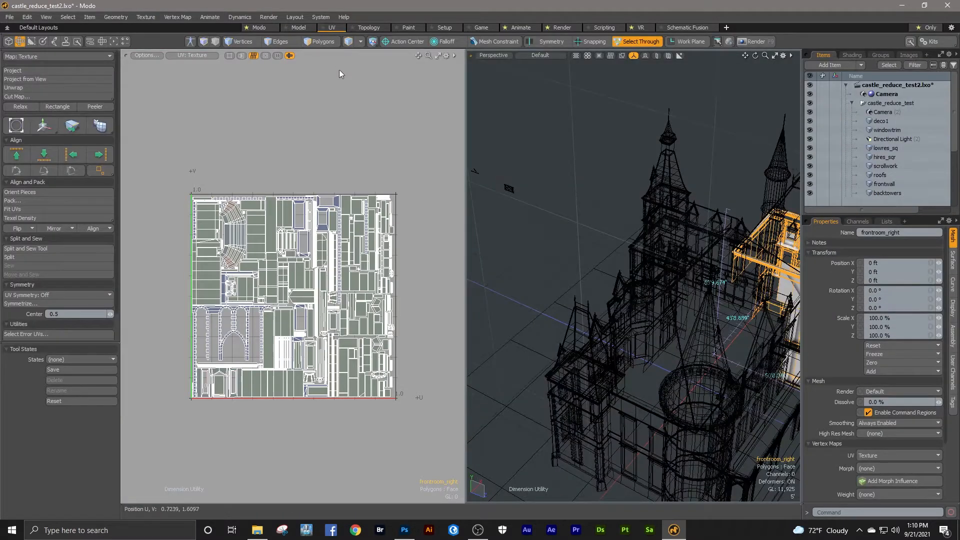
{"action": "scroll", "coordinate": [298, 240], "scroll_direction": "up", "scroll_amount": 3}
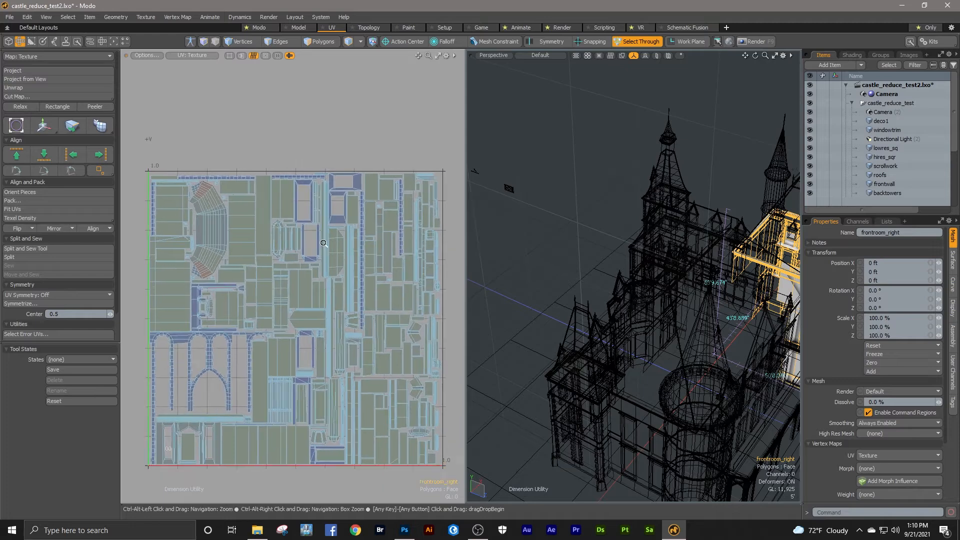
{"action": "scroll", "coordinate": [203, 348], "scroll_direction": "down", "scroll_amount": 2}
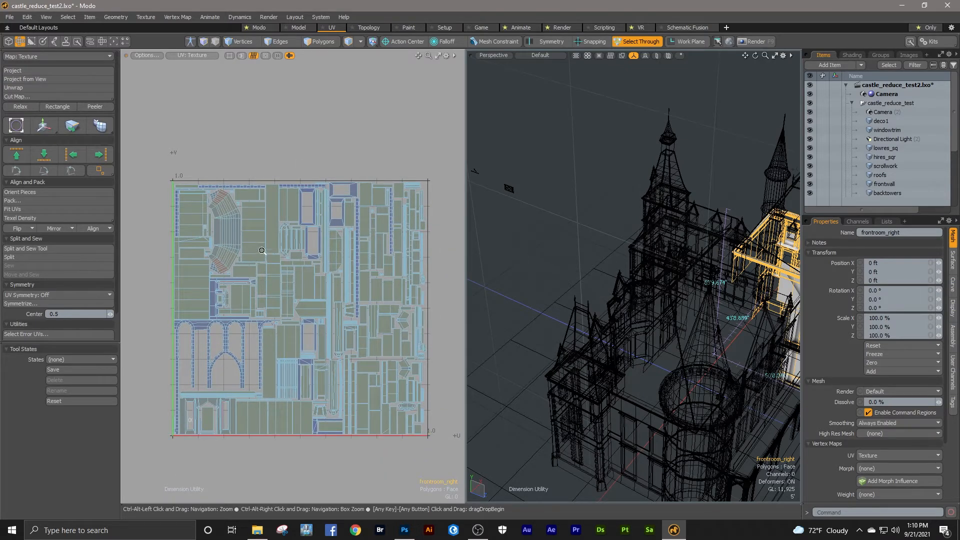
{"action": "scroll", "coordinate": [261, 255], "scroll_direction": "up", "scroll_amount": 5}
{"action": "scroll", "coordinate": [280, 235], "scroll_direction": "down", "scroll_amount": 3}
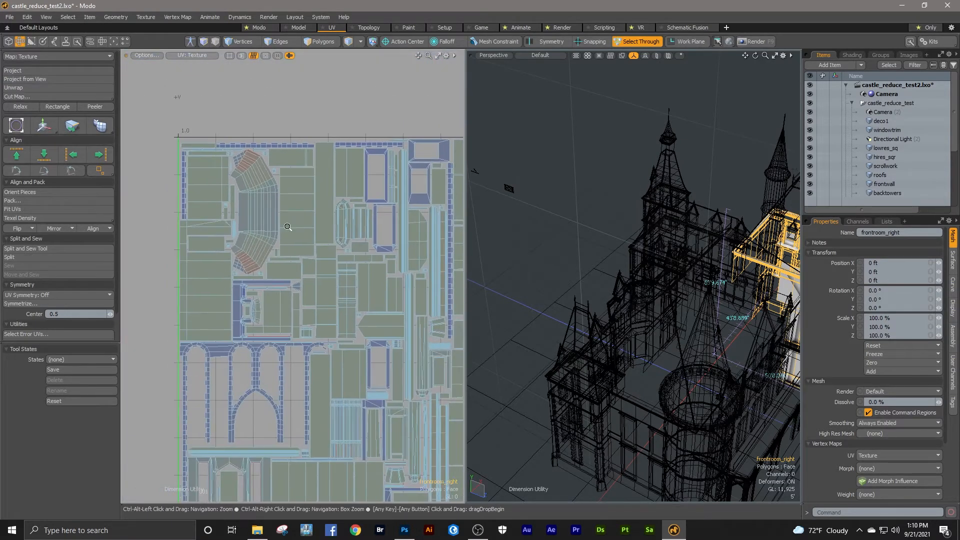
{"action": "scroll", "coordinate": [300, 212], "scroll_direction": "up", "scroll_amount": 3}
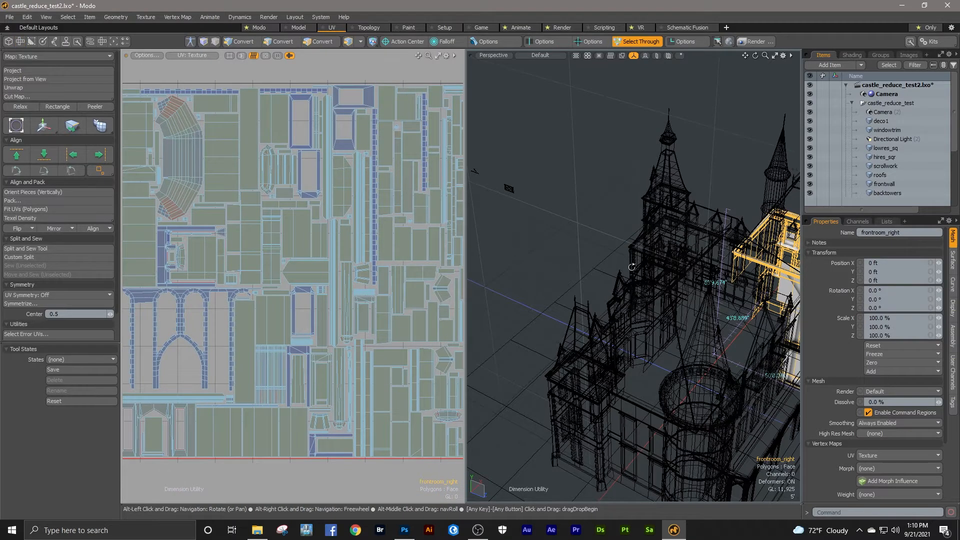
{"action": "scroll", "coordinate": [601, 263], "scroll_direction": "down", "scroll_amount": 4}
{"action": "left_click_drag", "start_coordinate": [642, 280], "coordinate": [729, 252], "text": "alt"}
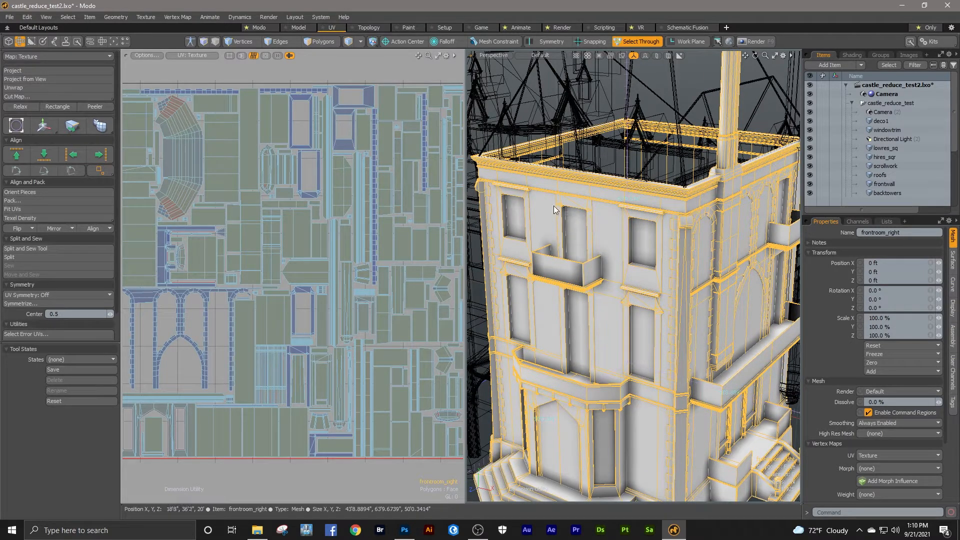
{"action": "left_click_drag", "start_coordinate": [633, 288], "coordinate": [616, 283], "text": "ctrl+alt"}
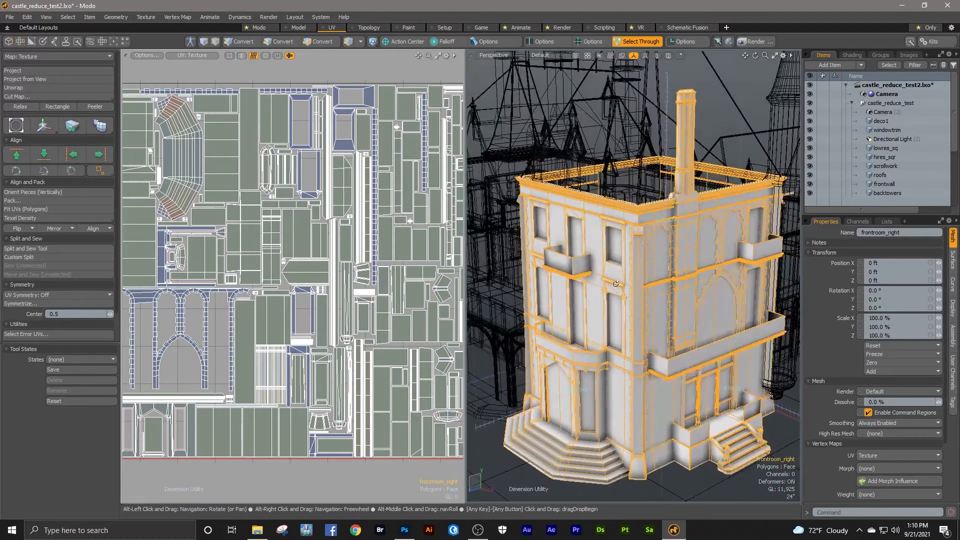
{"action": "mouse_move", "coordinate": [650, 275]}
{"action": "left_mouse_down", "text": "ctrl+alt"}
{"action": "mouse_move", "coordinate": [617, 284]}
{"action": "mouse_move", "coordinate": [636, 281]}
{"action": "left_mouse_up", "text": "ctrl+alt"}
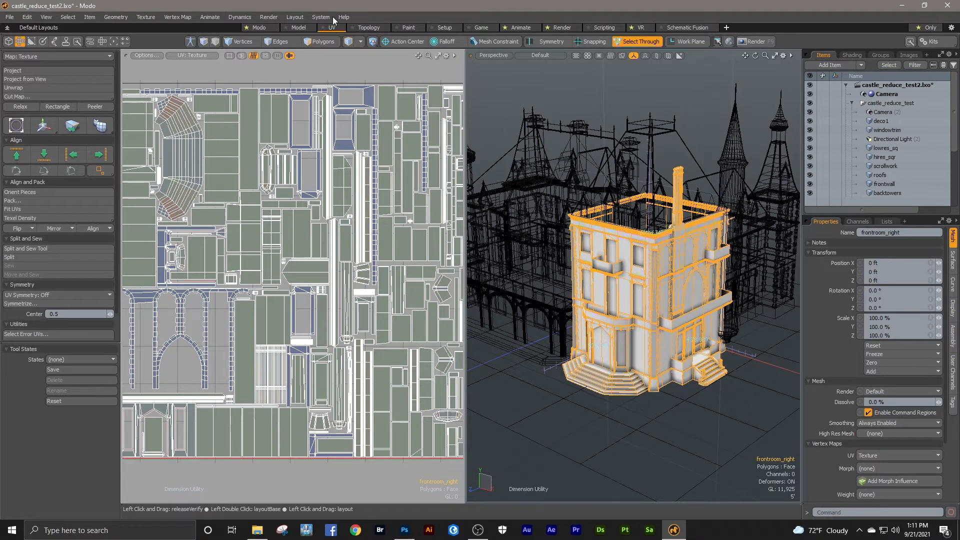
In the Model layout, select single wall polygons inside the upper arches of the frontroom_right mesh's side wall, one after another.
{"action": "left_click", "coordinate": [295, 28]}
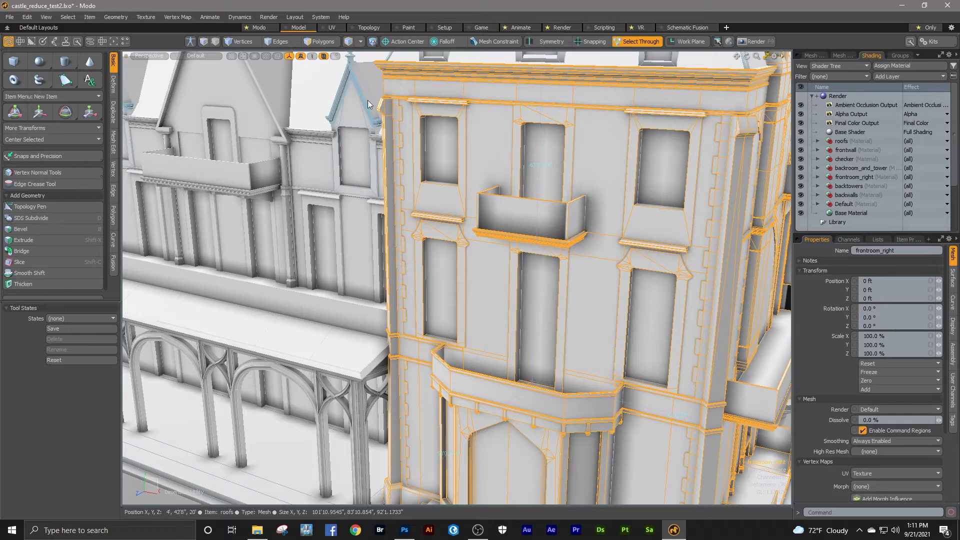
{"action": "left_click_drag", "start_coordinate": [469, 164], "coordinate": [451, 130], "text": "ctrl+alt"}
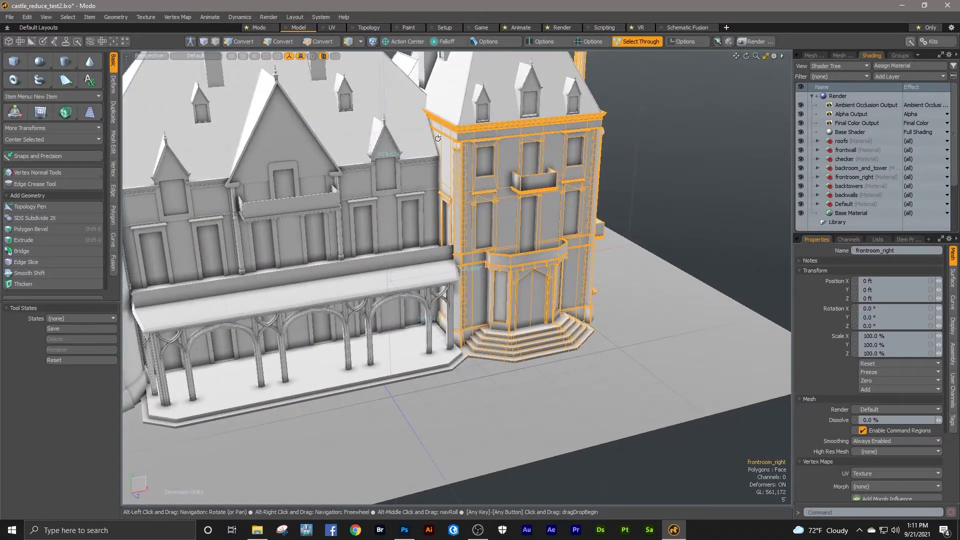
{"action": "left_click_drag", "start_coordinate": [434, 162], "coordinate": [591, 178], "text": "ctrl+alt"}
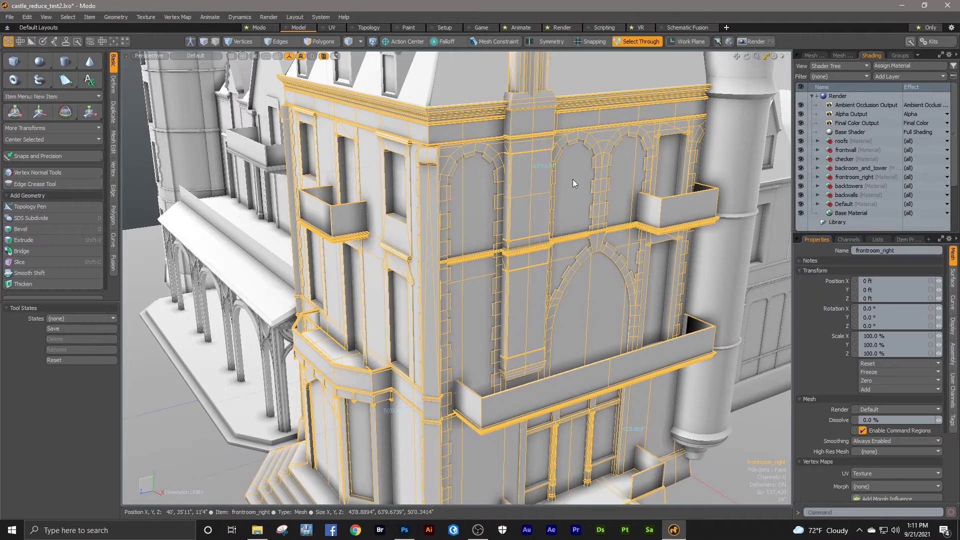
{"action": "left_click_drag", "start_coordinate": [578, 177], "coordinate": [664, 155], "text": "ctrl+alt"}
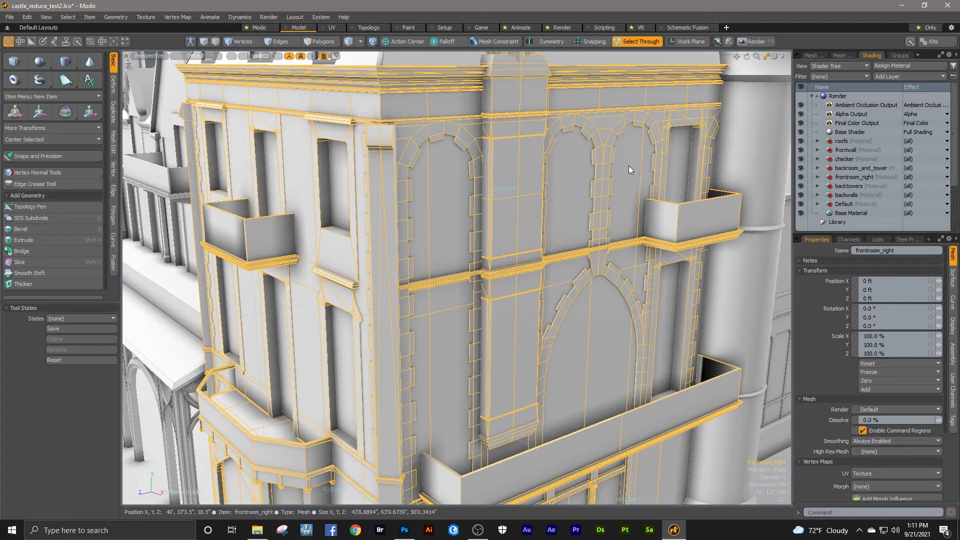
{"action": "left_click_drag", "start_coordinate": [626, 157], "coordinate": [480, 189], "text": "ctrl+alt"}
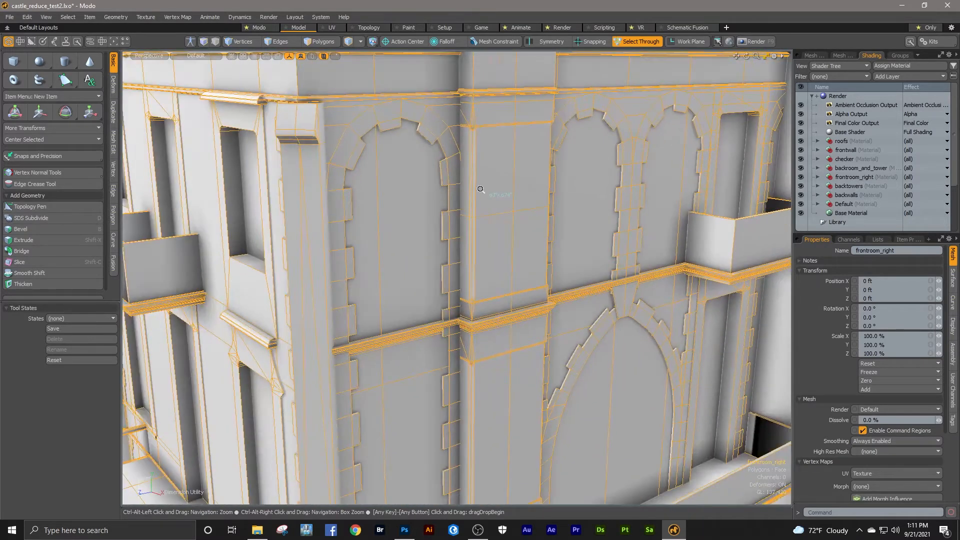
{"action": "key", "text": "3"}
{"action": "left_click", "coordinate": [400, 199]}
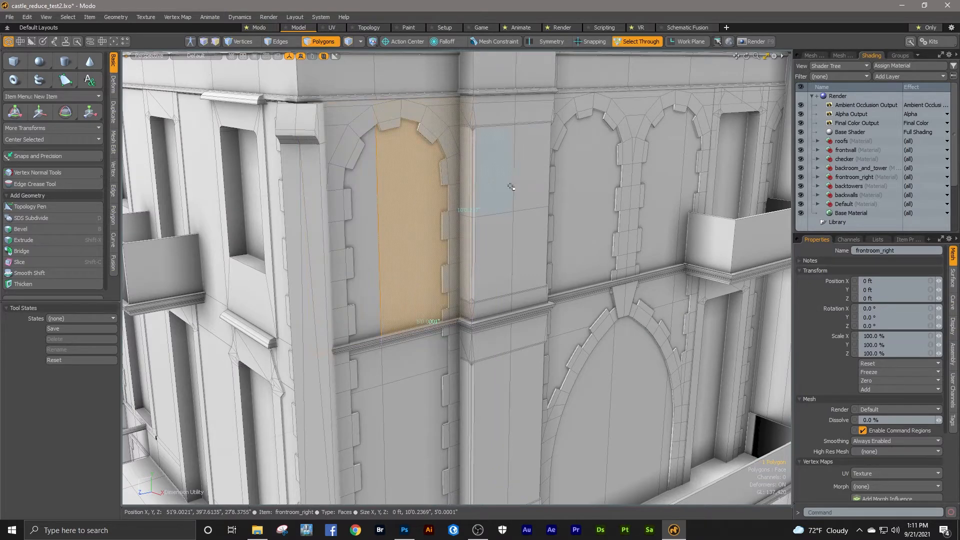
{"action": "left_click", "coordinate": [567, 175]}
{"action": "left_click", "coordinate": [680, 160]}
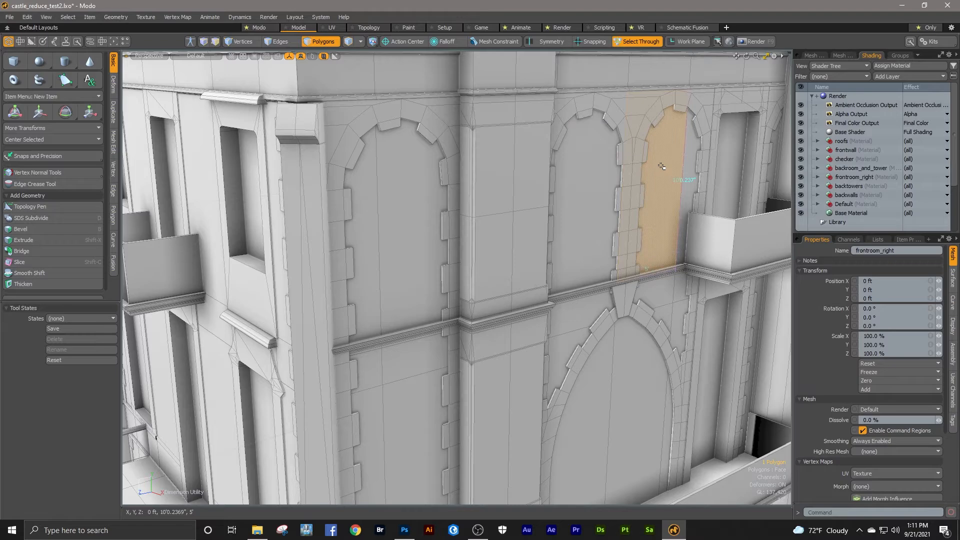
{"action": "left_click_drag", "start_coordinate": [686, 163], "coordinate": [626, 153], "text": "ctrl+alt"}
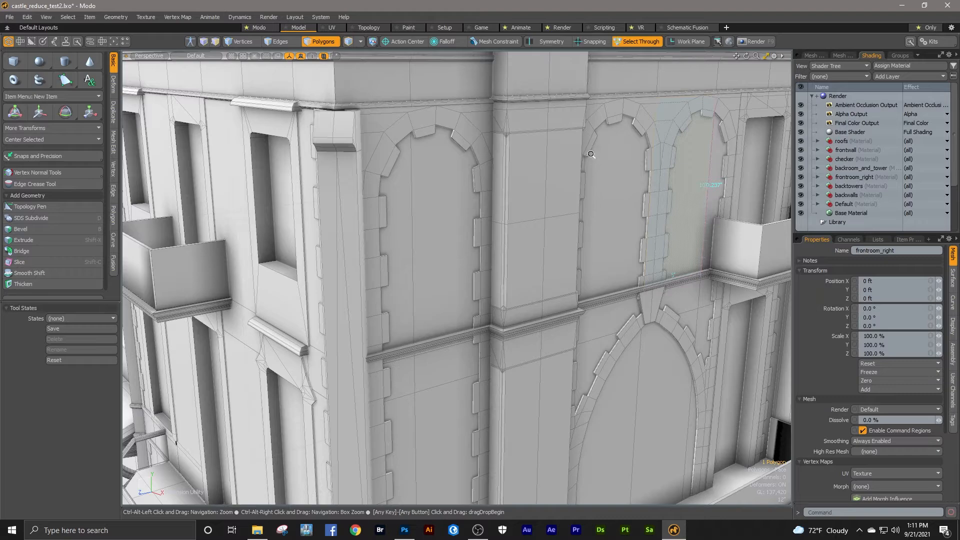
Examine the castle's front-right room in relation to the whole building, from close to the side wall out to a full overview.
{"action": "left_click_drag", "start_coordinate": [485, 158], "coordinate": [412, 172], "text": "ctrl+alt"}
{"action": "left_click_drag", "start_coordinate": [584, 165], "coordinate": [691, 162], "text": "ctrl+alt"}
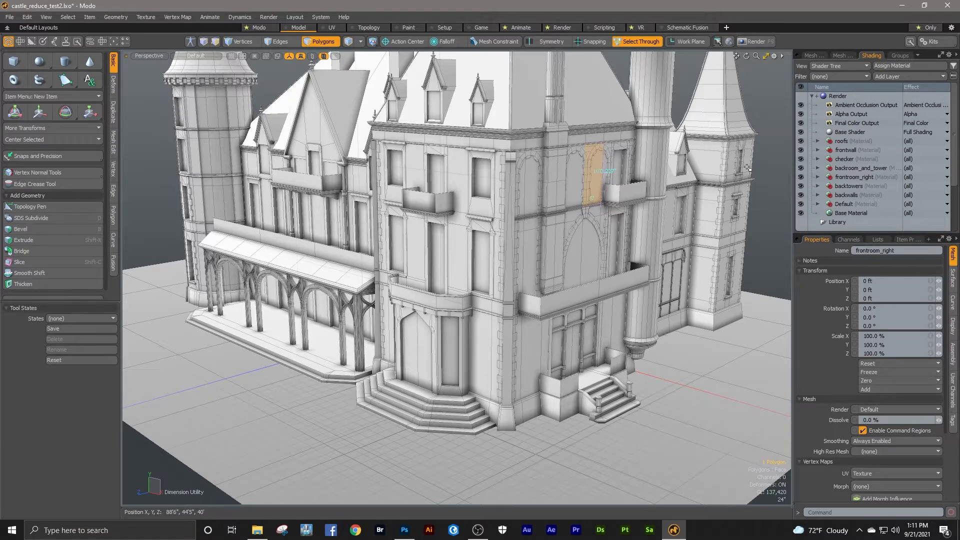
{"action": "left_click_drag", "start_coordinate": [696, 192], "coordinate": [515, 237], "text": "ctrl+alt"}
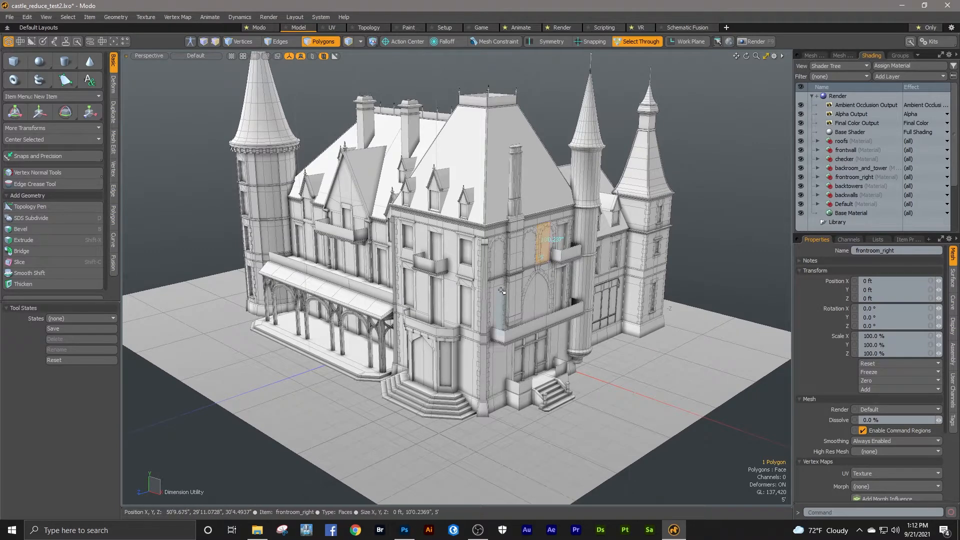
{"action": "left_click_drag", "start_coordinate": [423, 273], "coordinate": [487, 278], "text": "ctrl+alt"}
{"action": "left_click_drag", "start_coordinate": [387, 314], "coordinate": [468, 252], "text": "alt+shift"}
{"action": "mouse_move", "coordinate": [460, 293]}
{"action": "left_mouse_down"}
{"action": "mouse_move", "coordinate": [455, 356]}
{"action": "mouse_move", "coordinate": [455, 150]}
{"action": "left_mouse_up"}
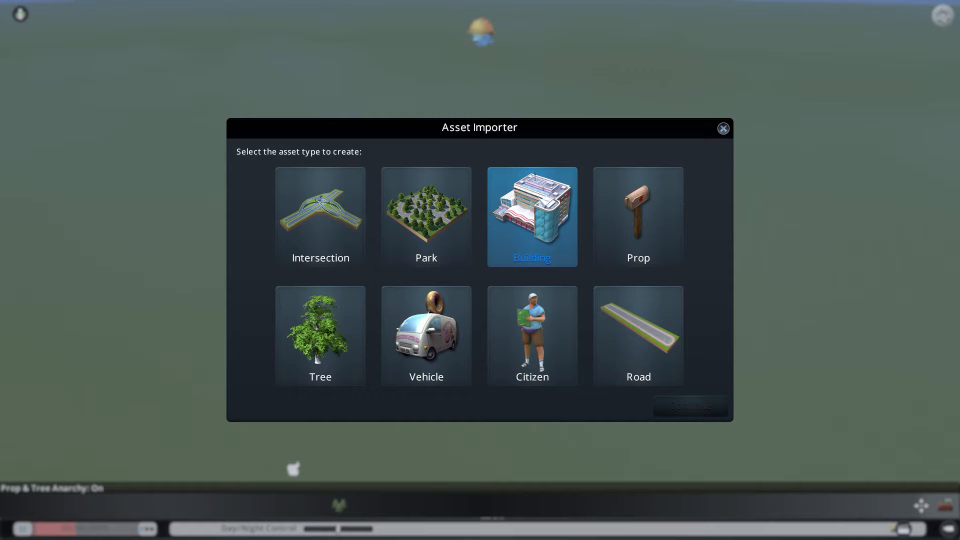
In the Cities: Skylines asset editor, start a new Building asset from the electricity category's cape arago lighthouse template.
{"action": "left_click", "coordinate": [542, 205]}
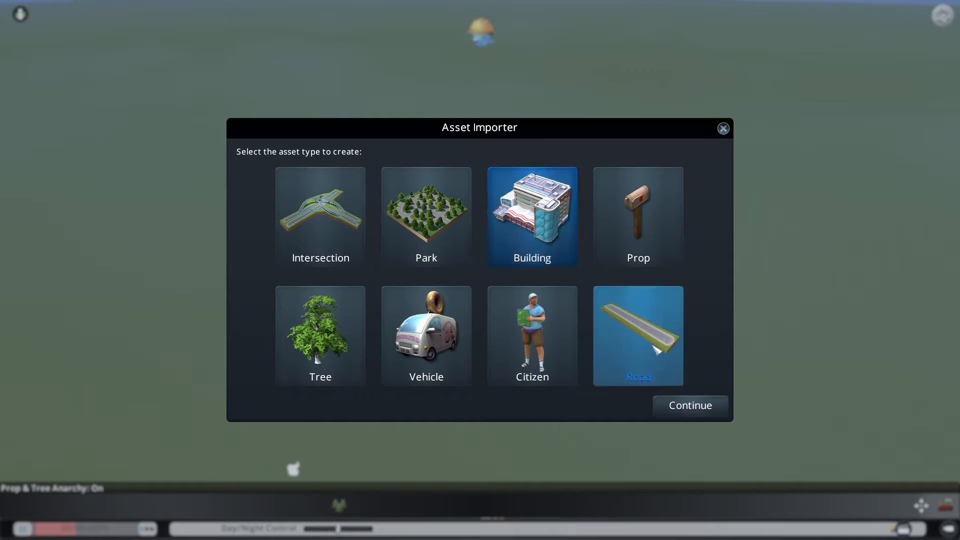
{"action": "left_click", "coordinate": [682, 406]}
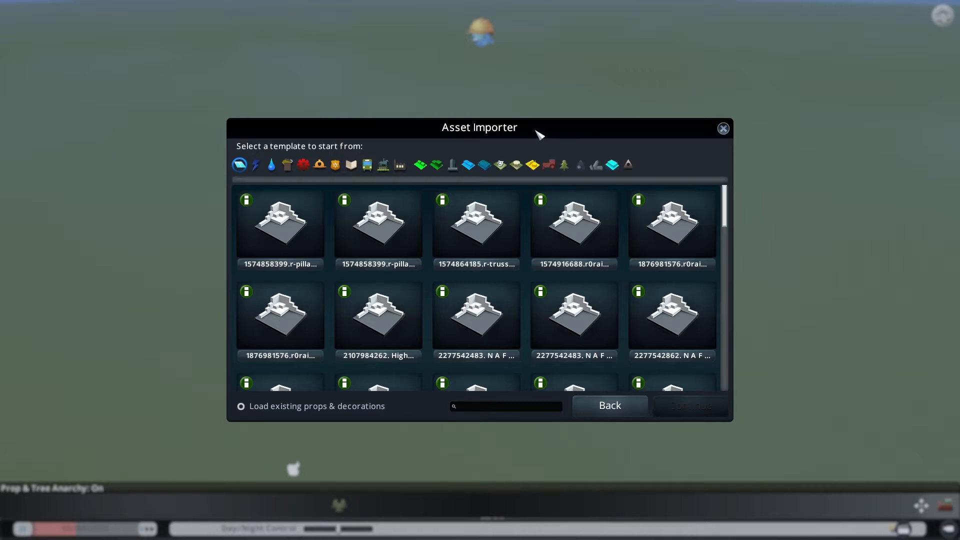
{"action": "left_click", "coordinate": [255, 165]}
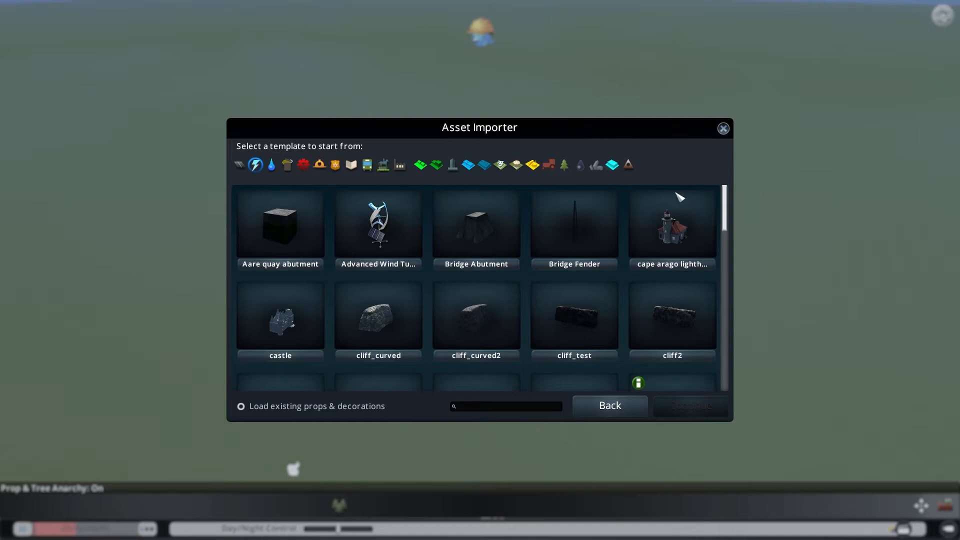
{"action": "left_click", "coordinate": [675, 229]}
{"action": "left_click", "coordinate": [677, 403]}
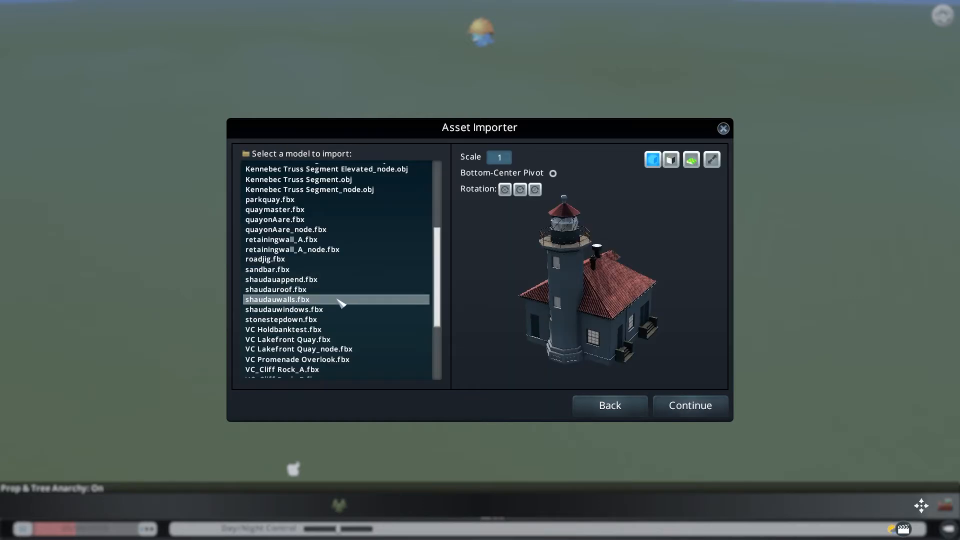
Import shaudauwalls.fbx at scale 1 as the building's main model.
{"action": "left_click", "coordinate": [338, 300]}
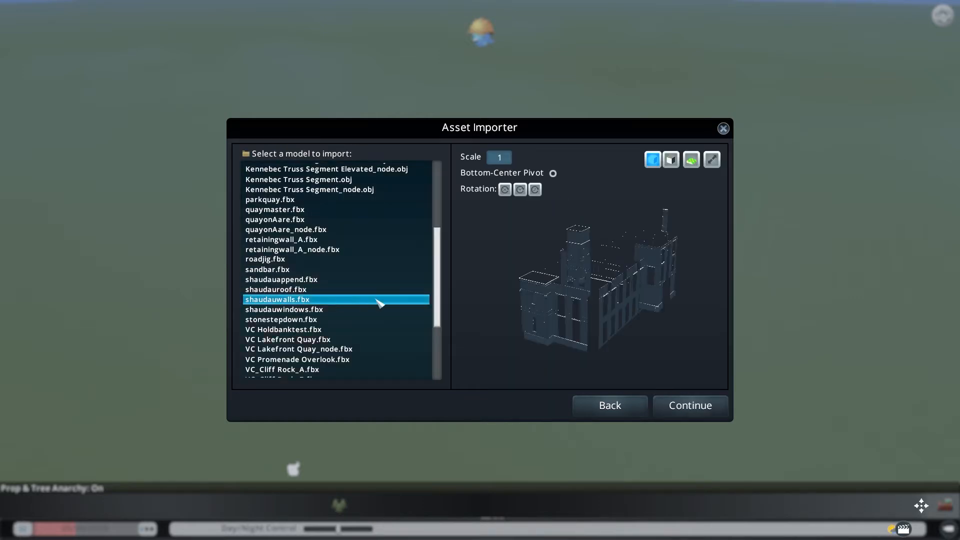
{"action": "left_click", "coordinate": [688, 405]}
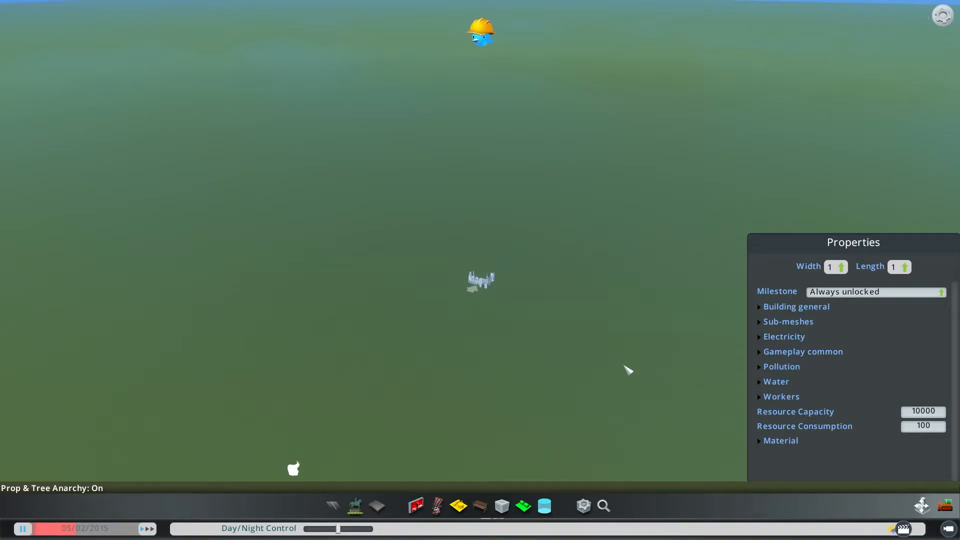
{"action": "scroll", "coordinate": [470, 303], "scroll_direction": "up", "scroll_amount": 5}
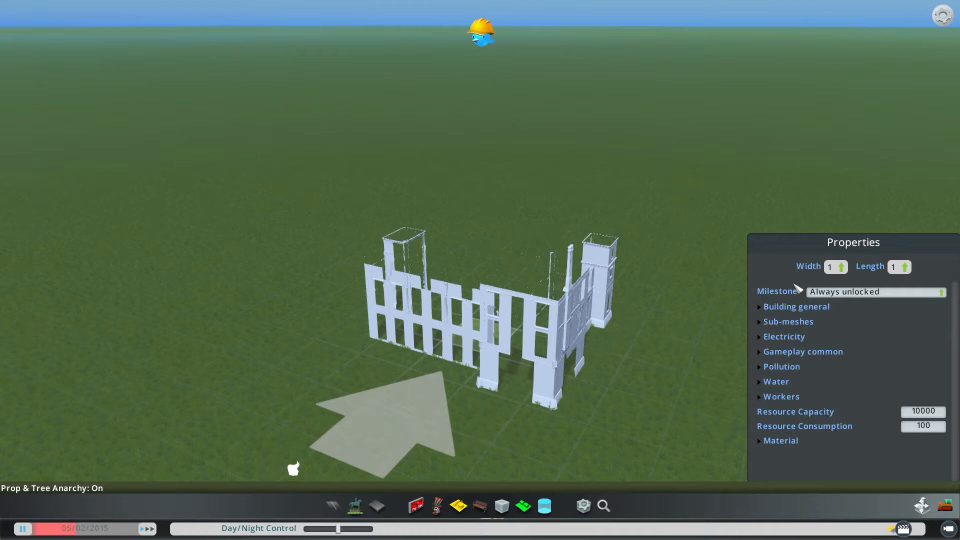
Add shaudauappend.fbx to the castle walls as a sub-mesh at scale 1.
{"action": "left_click", "coordinate": [761, 323]}
{"action": "left_click", "coordinate": [790, 335]}
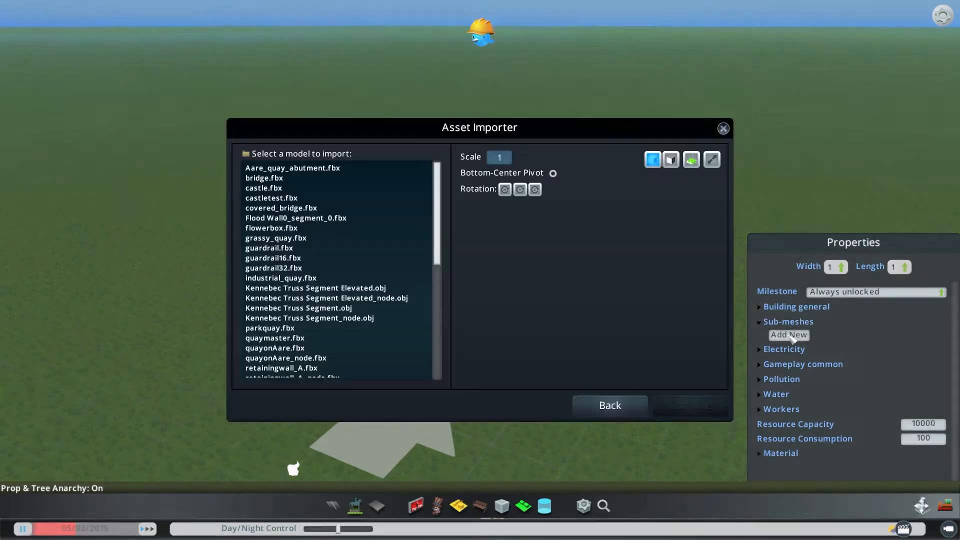
{"action": "left_click_drag", "start_coordinate": [440, 246], "coordinate": [440, 300]}
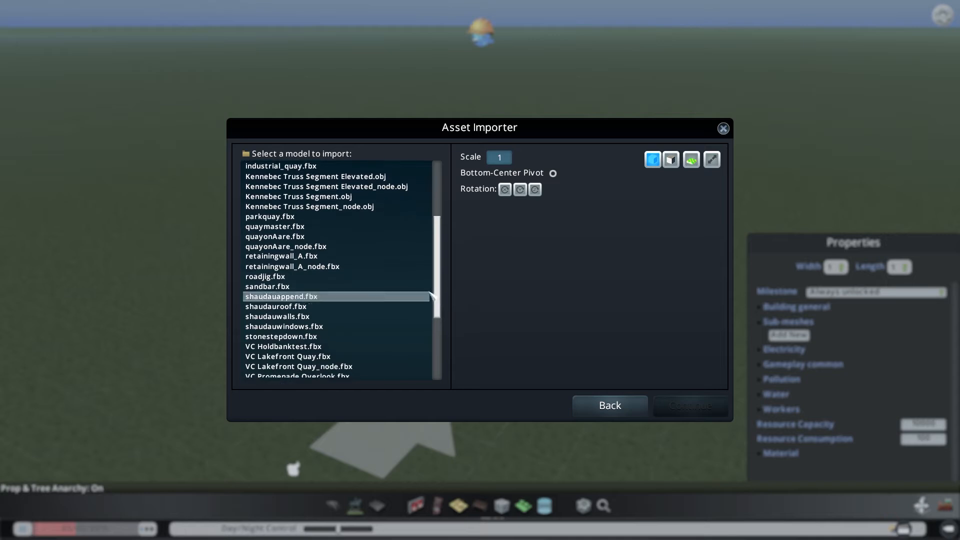
{"action": "left_click", "coordinate": [334, 298]}
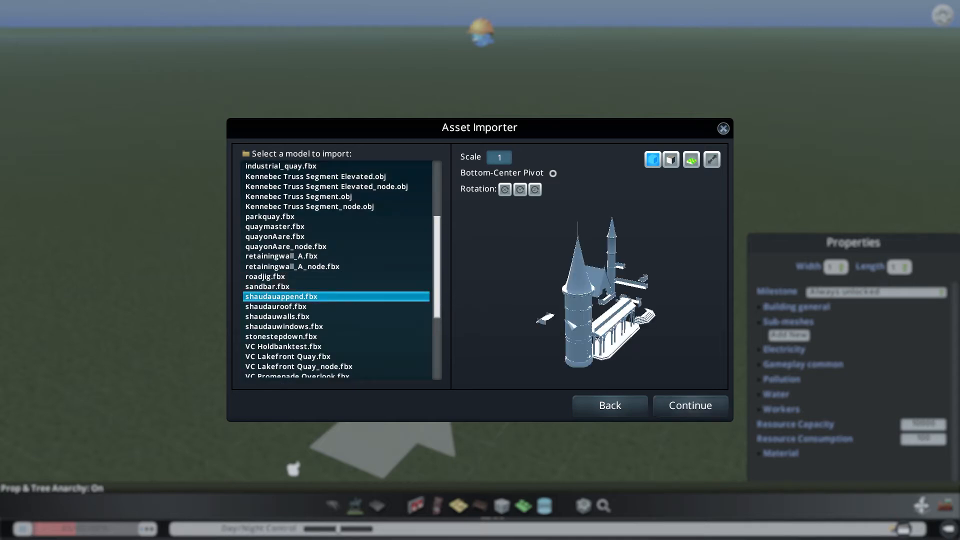
{"action": "left_click", "coordinate": [679, 405]}
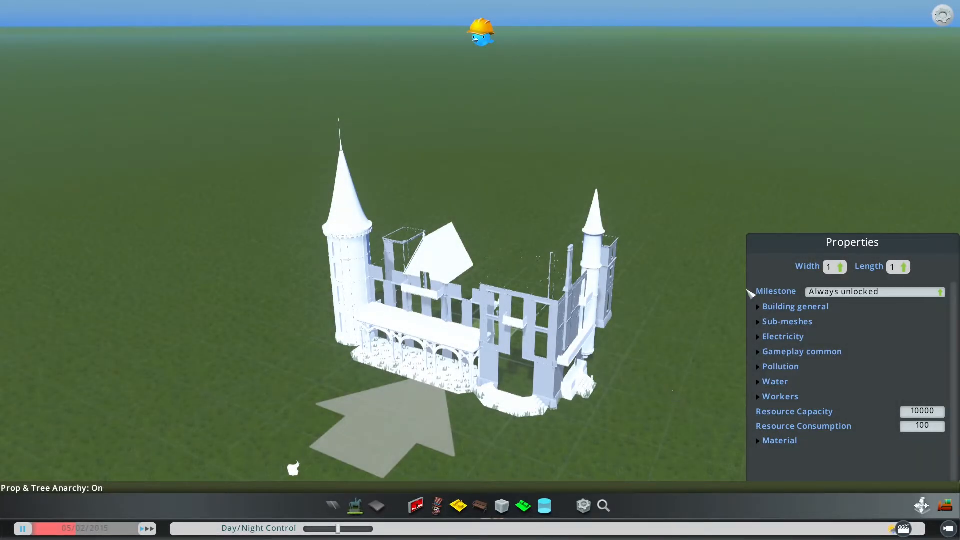
Add shaudauroof.fbx to the building as another sub-mesh at scale 1.
{"action": "left_click", "coordinate": [770, 323]}
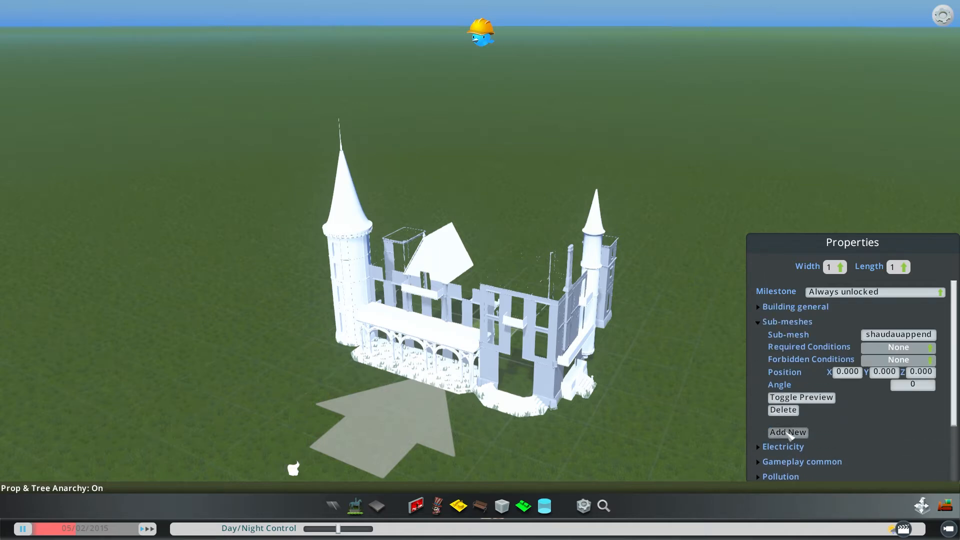
{"action": "left_click", "coordinate": [788, 433]}
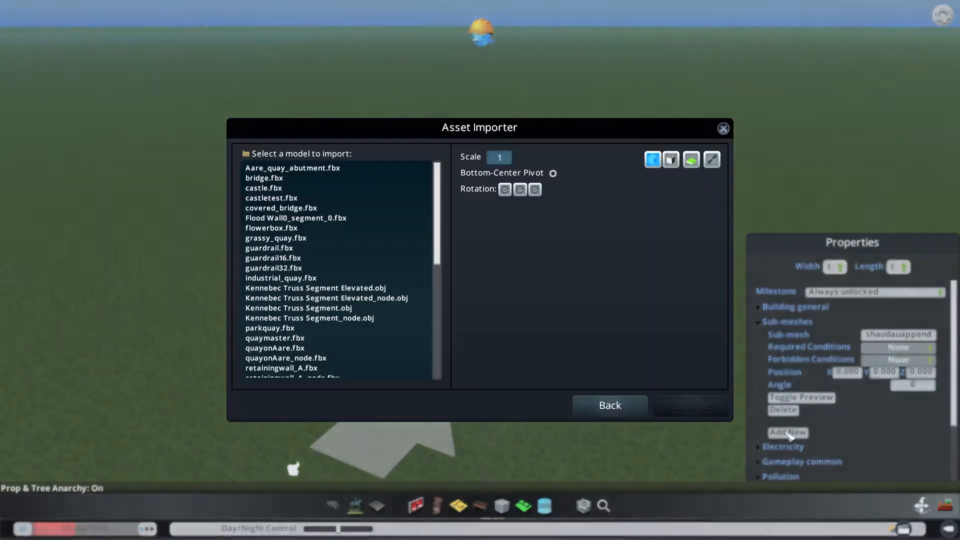
{"action": "left_click_drag", "start_coordinate": [441, 231], "coordinate": [438, 288]}
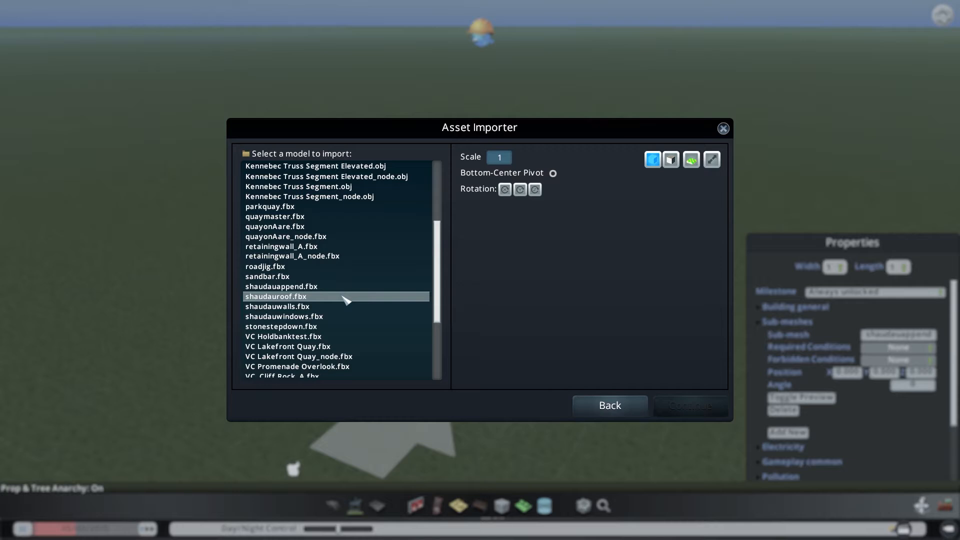
{"action": "left_click", "coordinate": [343, 298]}
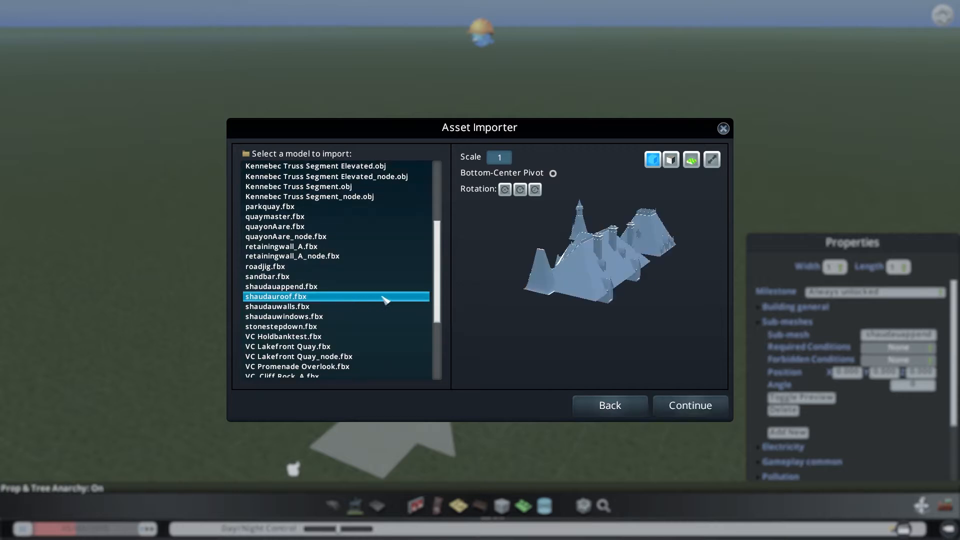
{"action": "left_click", "coordinate": [674, 406]}
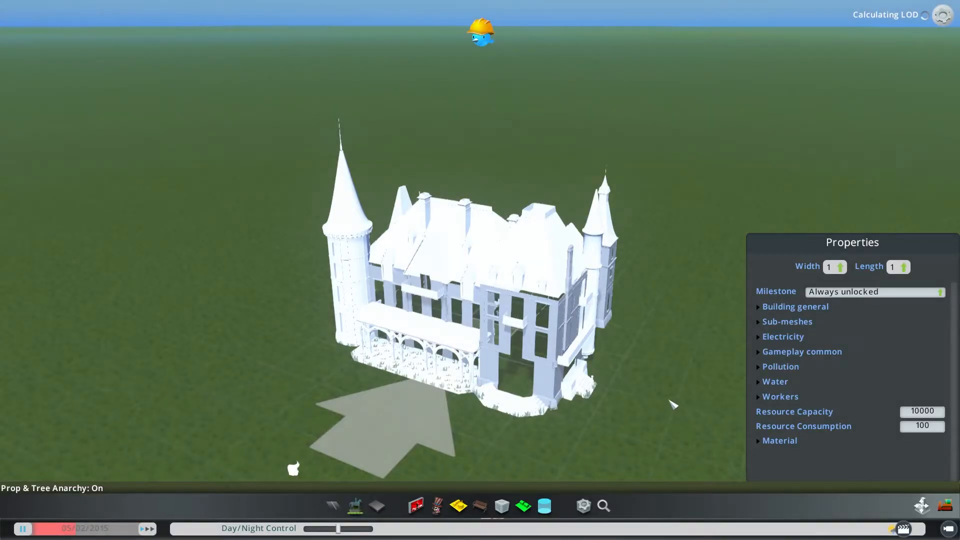
Add shaudauwindows.fbx to the building as a further sub-mesh at scale 1.
{"action": "left_click", "coordinate": [765, 325]}
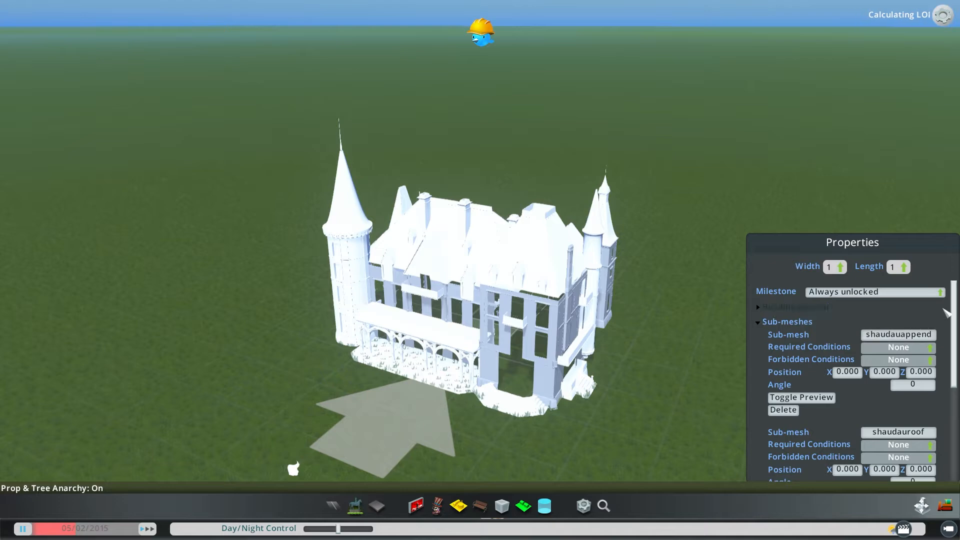
{"action": "left_click_drag", "start_coordinate": [952, 300], "coordinate": [955, 363]}
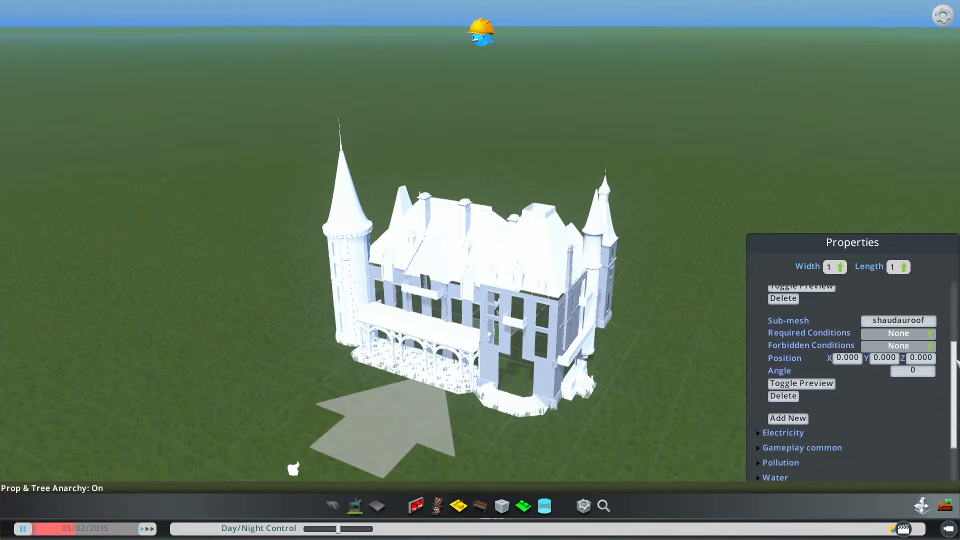
{"action": "left_click", "coordinate": [790, 420]}
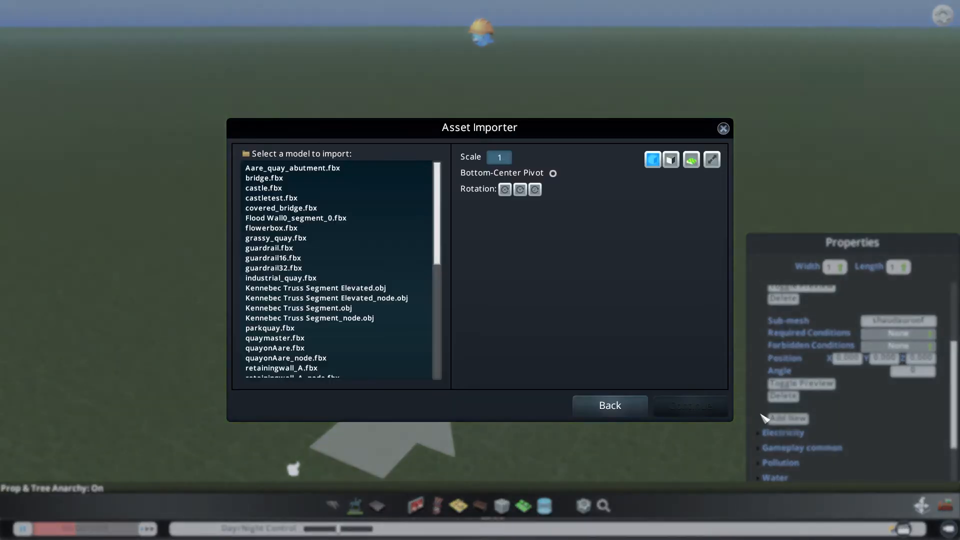
{"action": "left_click_drag", "start_coordinate": [435, 239], "coordinate": [442, 303]}
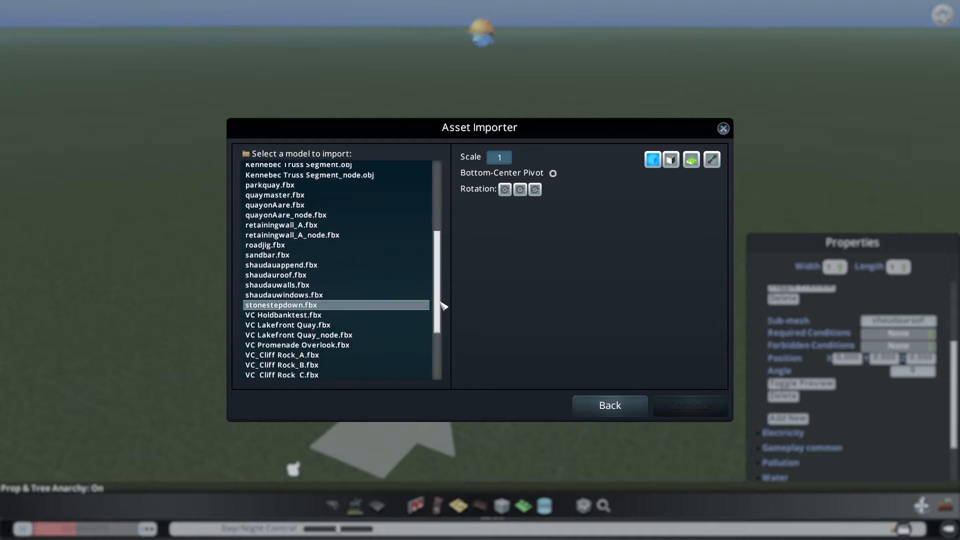
{"action": "left_click", "coordinate": [369, 295]}
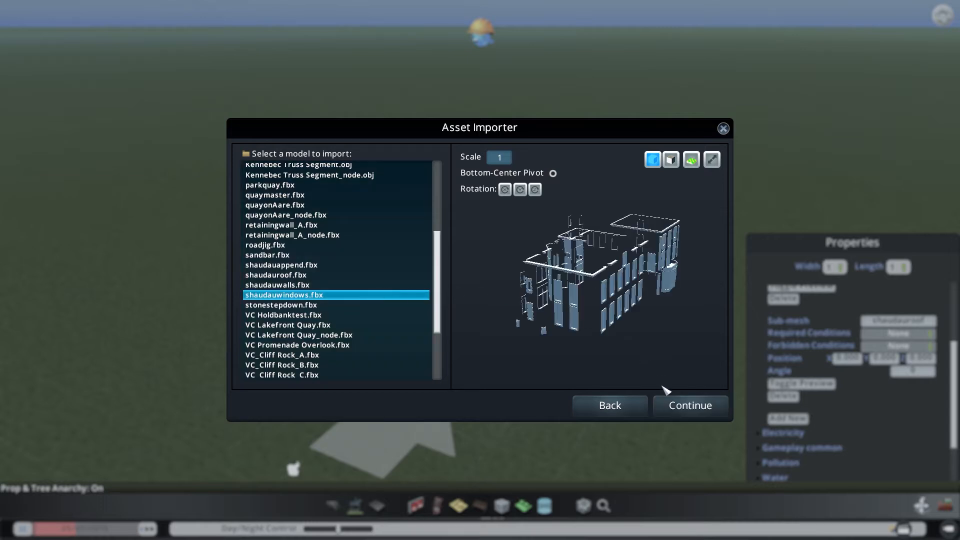
{"action": "left_click", "coordinate": [668, 405]}
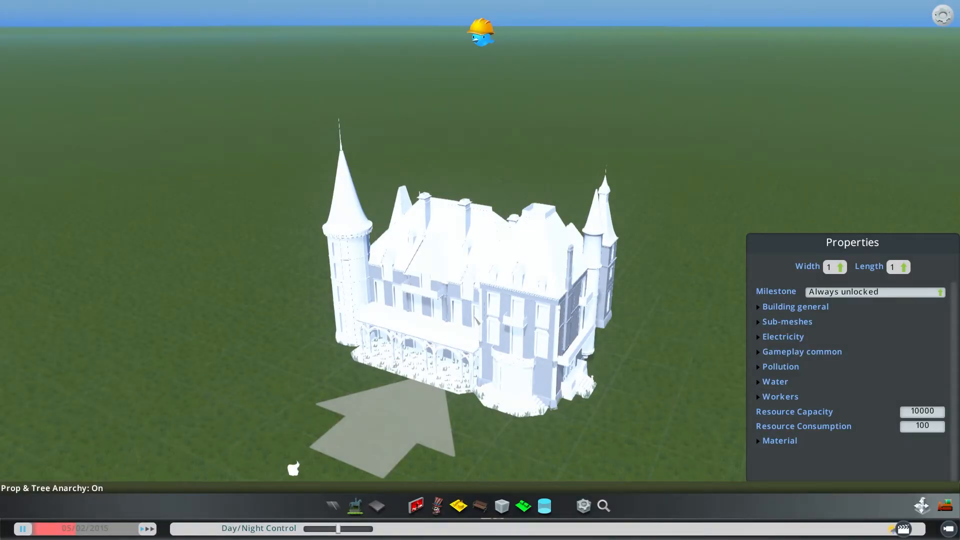
Examine the assembled castle from near and far, and review the list of its sub-meshes.
{"action": "scroll", "coordinate": [478, 322], "scroll_direction": "up", "scroll_amount": 5}
{"action": "scroll", "coordinate": [477, 323], "scroll_direction": "down", "scroll_amount": 2}
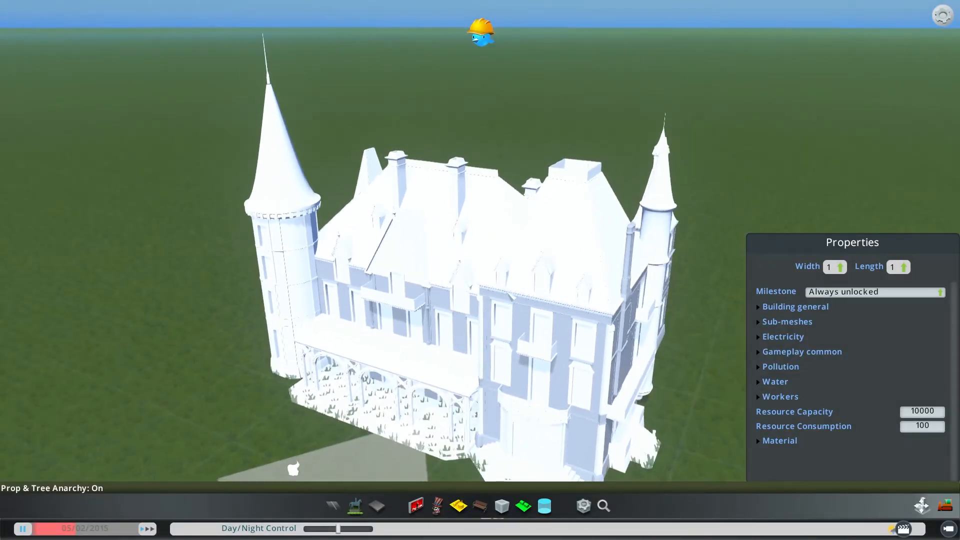
{"action": "middle_click_drag", "start_coordinate": [681, 300], "coordinate": [175, 272]}
{"action": "scroll", "coordinate": [455, 303], "scroll_direction": "up", "scroll_amount": 3}
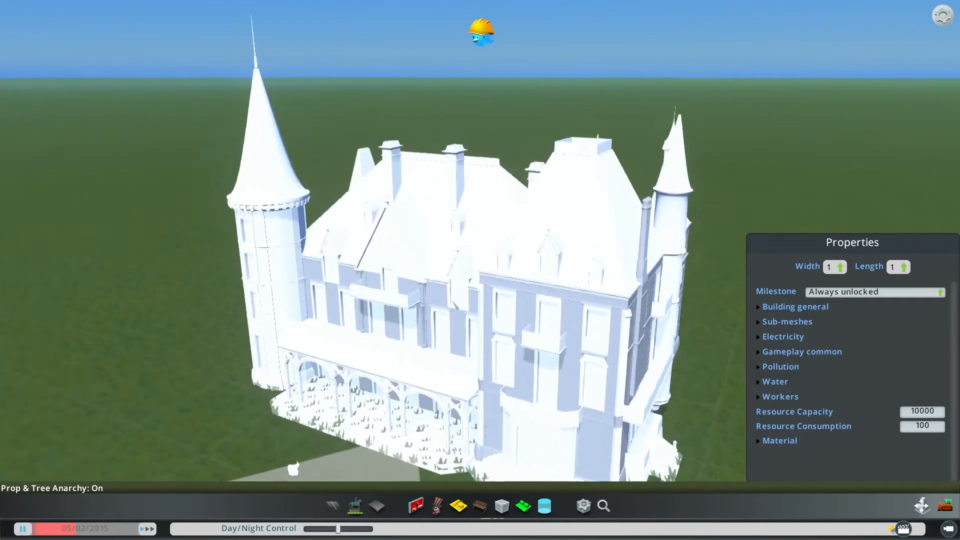
{"action": "scroll", "coordinate": [455, 303], "scroll_direction": "down", "scroll_amount": 5}
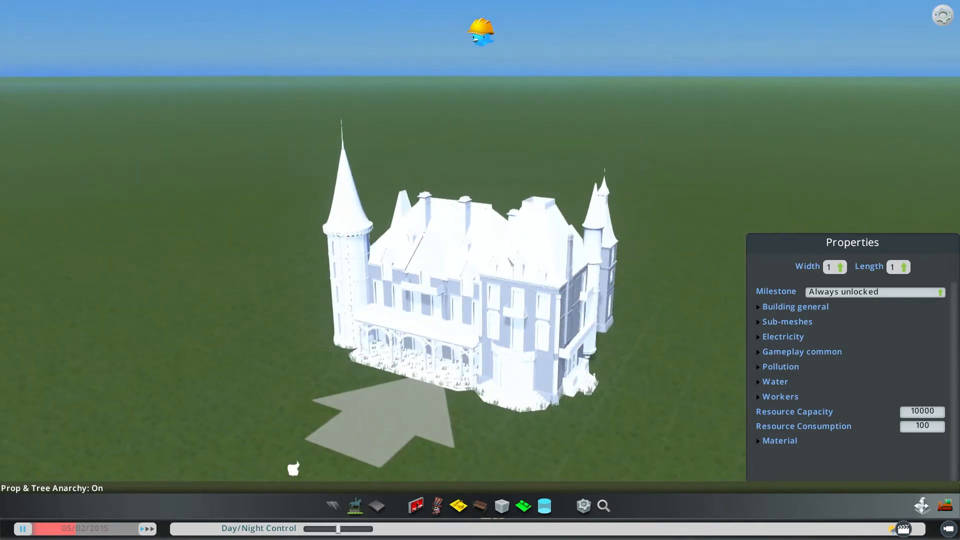
{"action": "scroll", "coordinate": [529, 298], "scroll_direction": "up", "scroll_amount": 4}
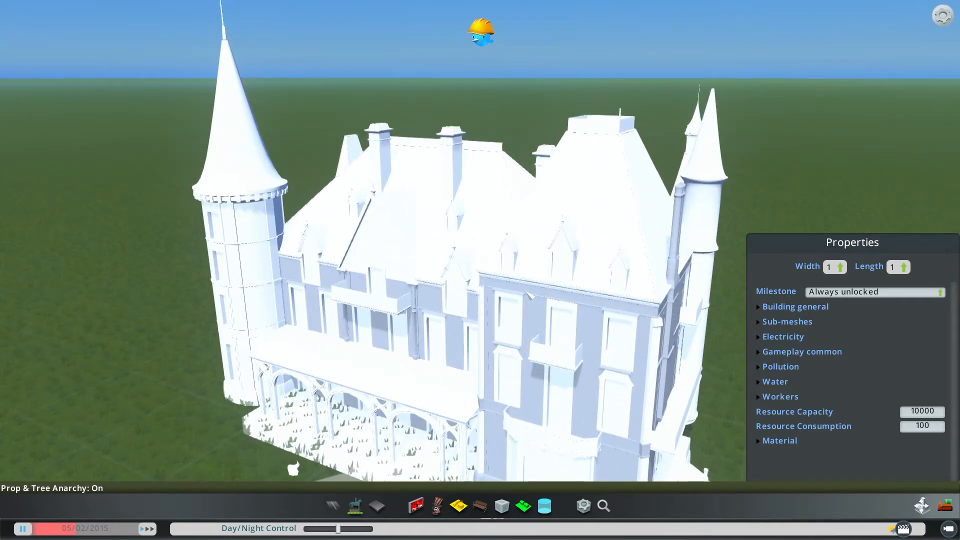
{"action": "scroll", "coordinate": [529, 296], "scroll_direction": "down", "scroll_amount": 4}
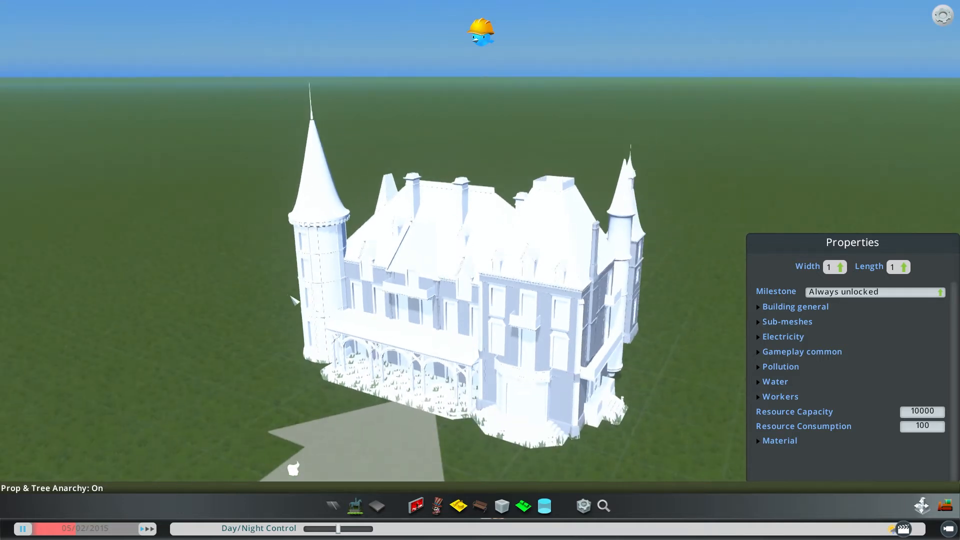
{"action": "scroll", "coordinate": [404, 324], "scroll_direction": "down", "scroll_amount": 2}
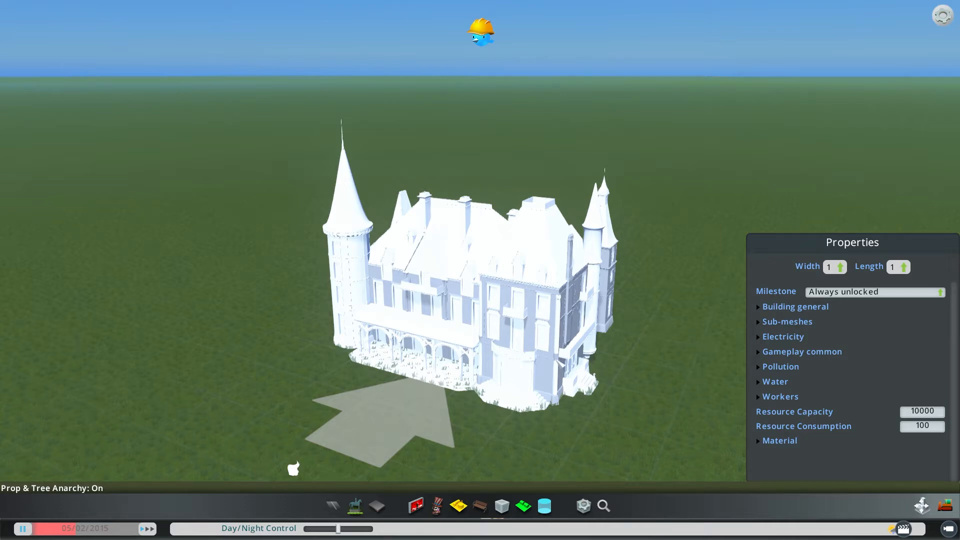
{"action": "scroll", "coordinate": [557, 363], "scroll_direction": "up", "scroll_amount": 2}
{"action": "scroll", "coordinate": [555, 361], "scroll_direction": "down", "scroll_amount": 1}
{"action": "left_click", "coordinate": [759, 322]}
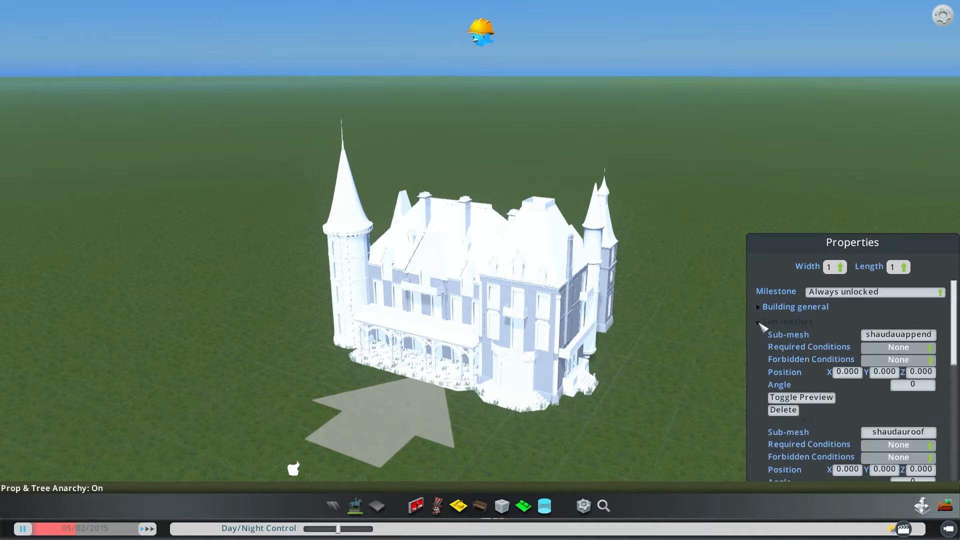
{"action": "scroll", "coordinate": [607, 368], "scroll_direction": "up", "scroll_amount": 1}
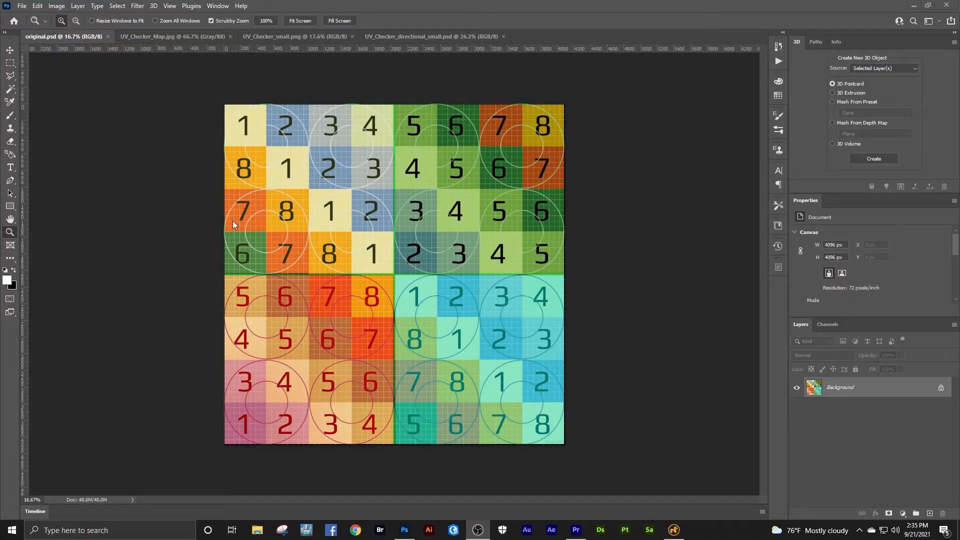
In Photoshop, examine the numbered, coloured squares of the UV checker map in original.psd.
{"action": "left_click_drag", "start_coordinate": [333, 208], "coordinate": [348, 205]}
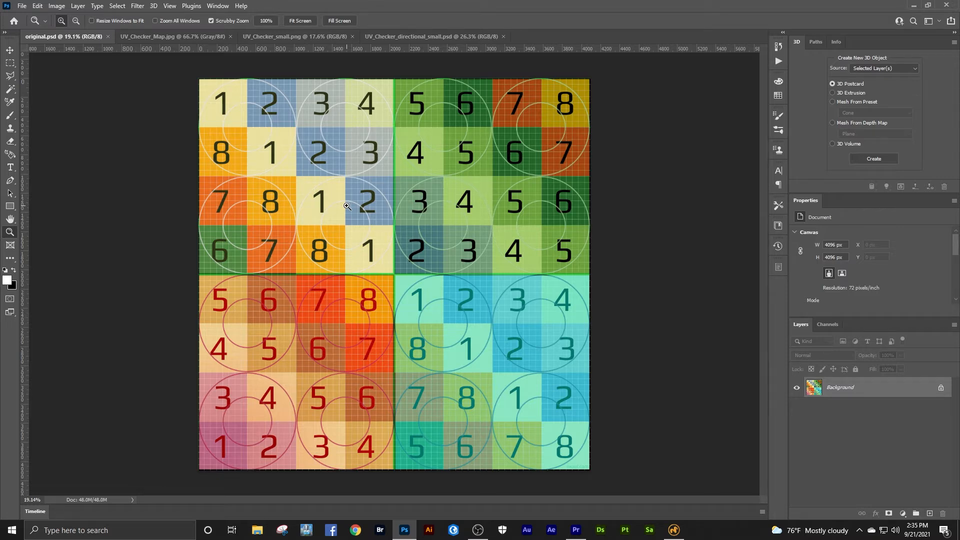
{"action": "left_click_drag", "start_coordinate": [354, 204], "coordinate": [359, 163]}
{"action": "mouse_move", "coordinate": [336, 213]}
{"action": "left_mouse_down"}
{"action": "mouse_move", "coordinate": [369, 188]}
{"action": "mouse_move", "coordinate": [334, 214]}
{"action": "left_mouse_up"}
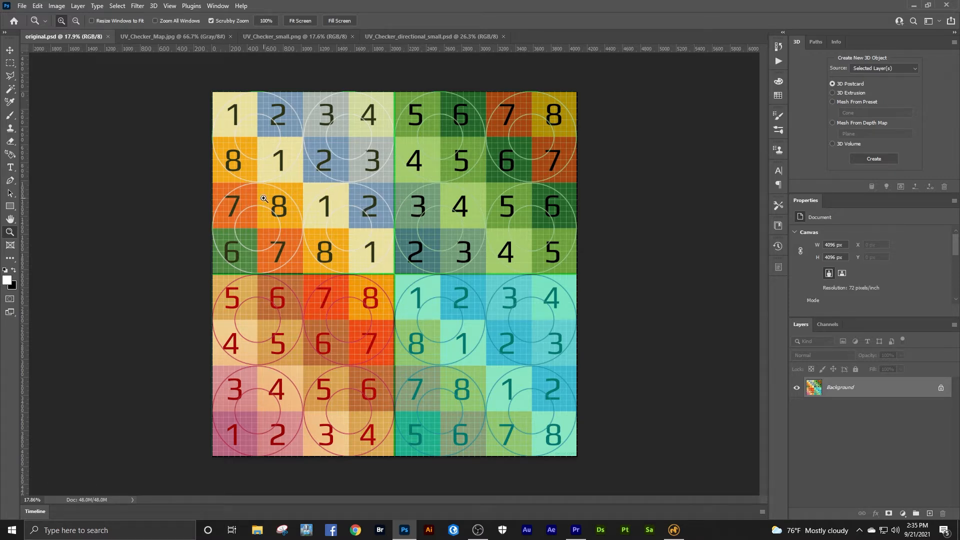
Examine the grid and numbered squares of original.psd up close, comparing them briefly with the black-and-white UV_Checker_Map.jpg.
{"action": "left_click_drag", "start_coordinate": [267, 195], "coordinate": [284, 184]}
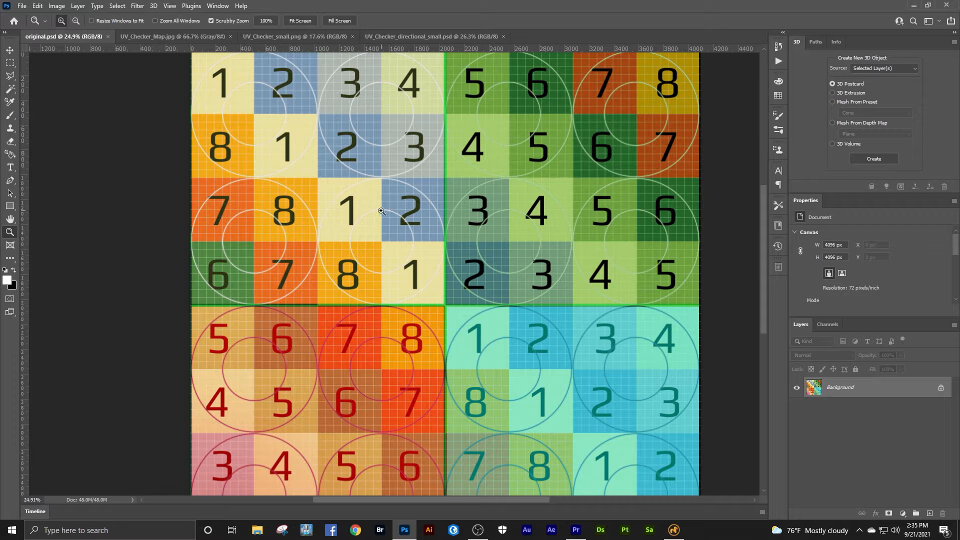
{"action": "left_click", "coordinate": [188, 39]}
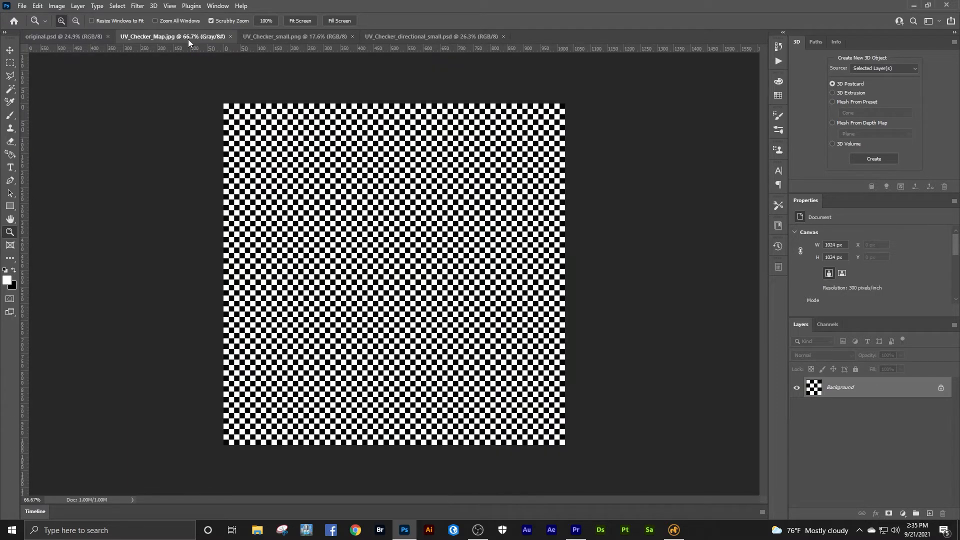
{"action": "left_click", "coordinate": [92, 34]}
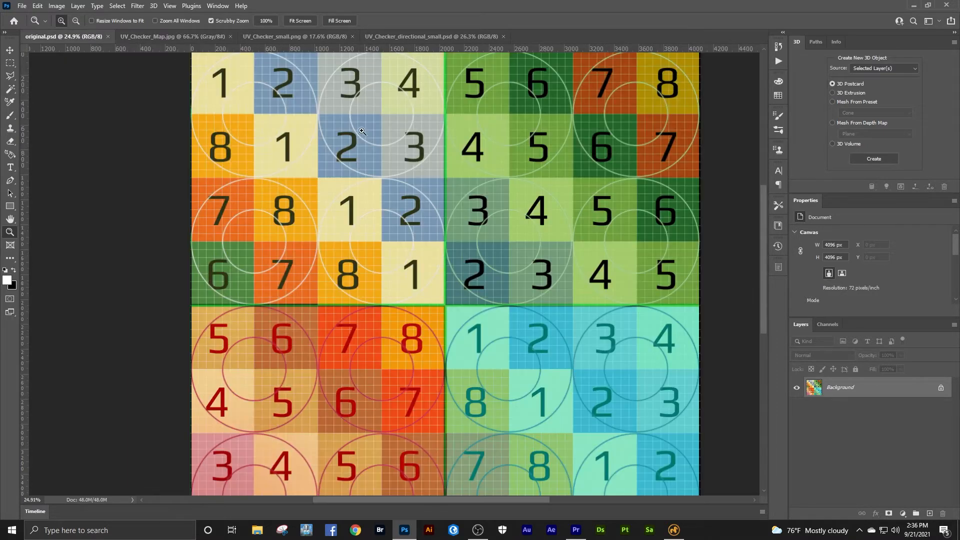
{"action": "mouse_move", "coordinate": [343, 136]}
{"action": "left_mouse_down"}
{"action": "mouse_move", "coordinate": [443, 136]}
{"action": "mouse_move", "coordinate": [362, 134]}
{"action": "left_mouse_up"}
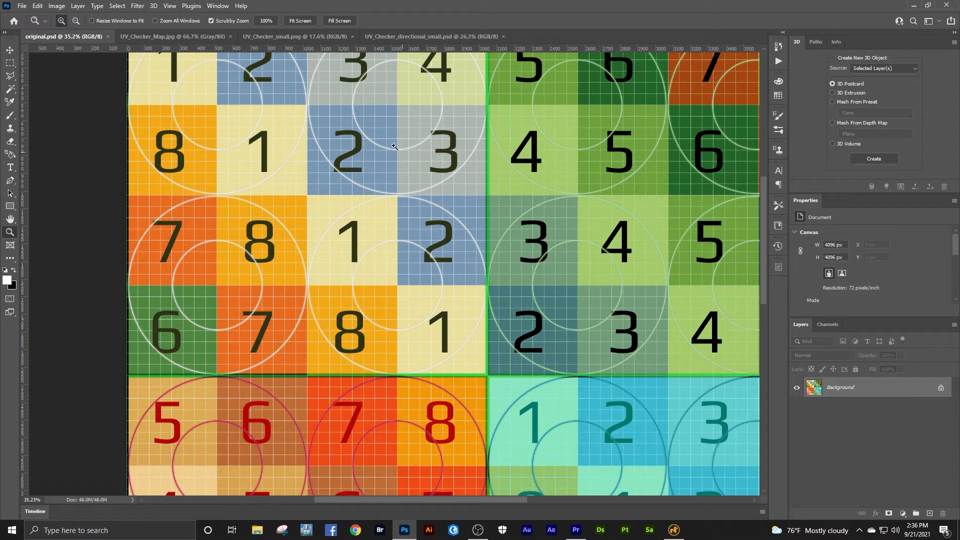
{"action": "left_click_drag", "start_coordinate": [353, 153], "coordinate": [393, 131]}
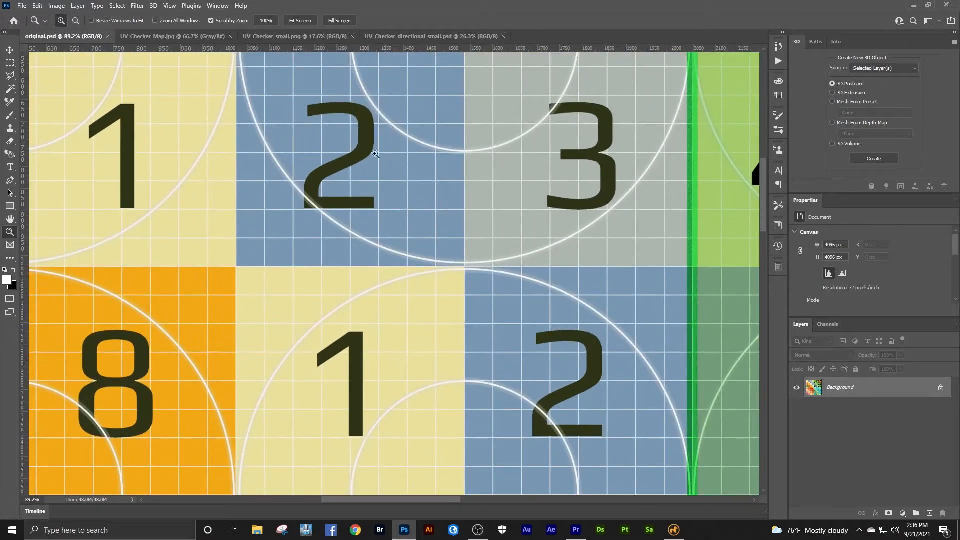
{"action": "left_click_drag", "start_coordinate": [379, 166], "coordinate": [378, 140]}
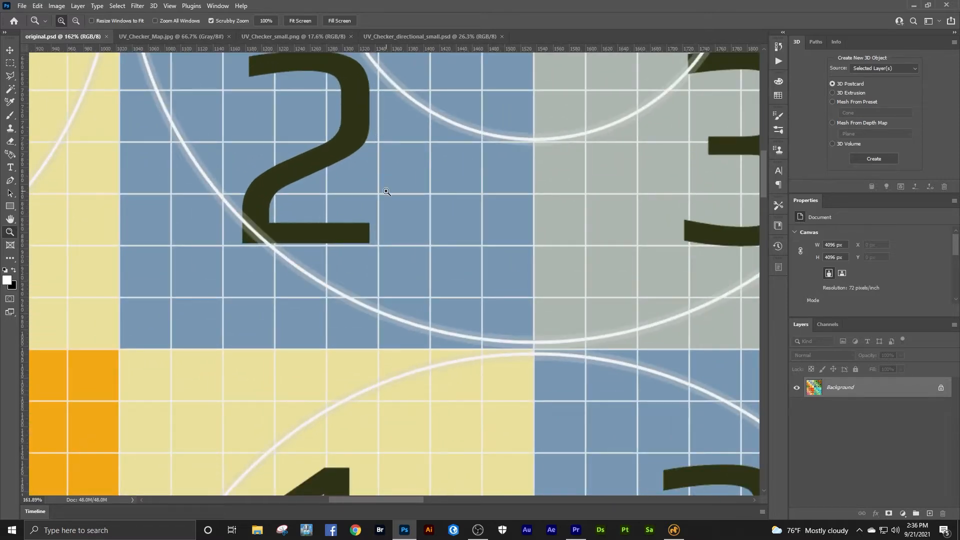
Open UV_Checker_Map.jpg and examine its black-and-white squares at several magnifications.
{"action": "left_click", "coordinate": [178, 39]}
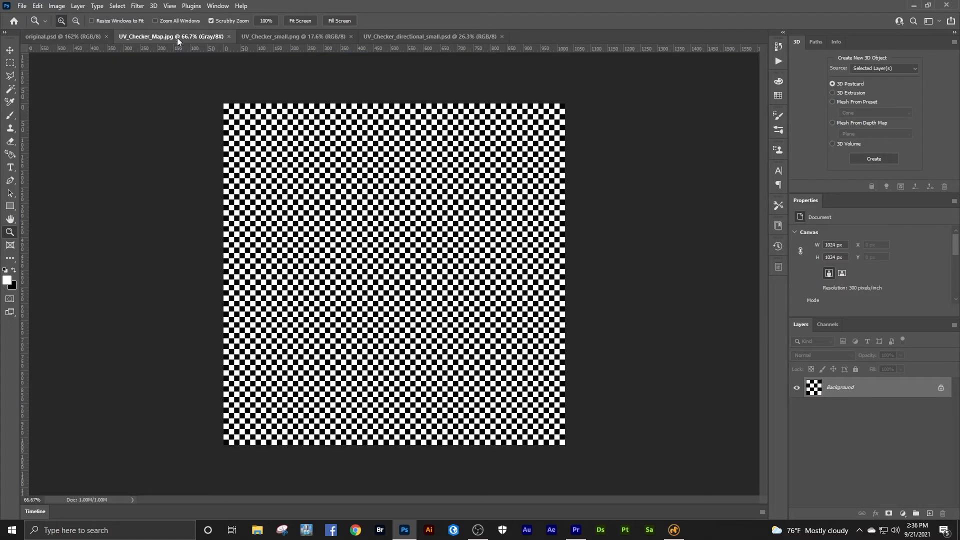
{"action": "left_click_drag", "start_coordinate": [371, 213], "coordinate": [399, 219]}
{"action": "left_click", "coordinate": [401, 218], "text": "alt"}
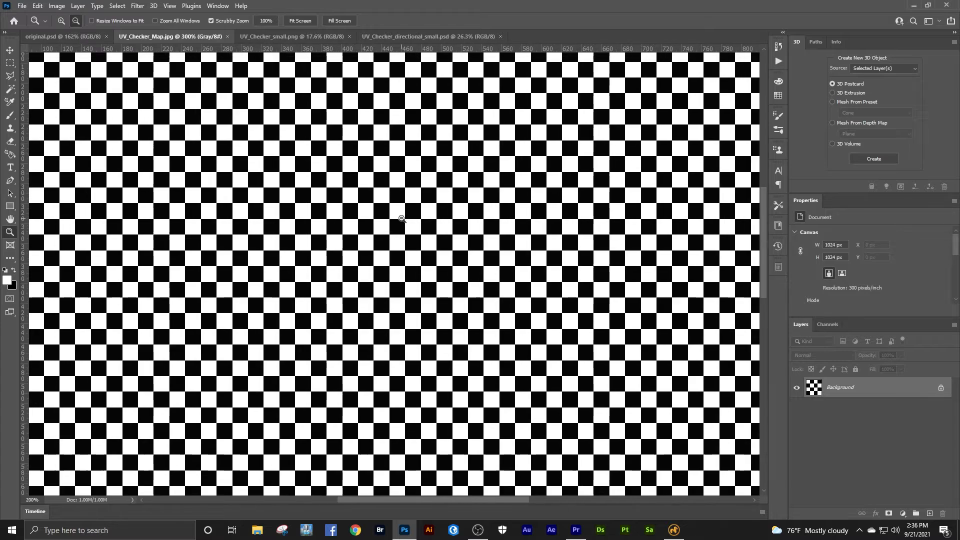
{"action": "left_click", "coordinate": [409, 231], "text": "alt"}
{"action": "left_click", "coordinate": [414, 237], "text": "alt"}
{"action": "left_click_drag", "start_coordinate": [329, 217], "coordinate": [366, 203]}
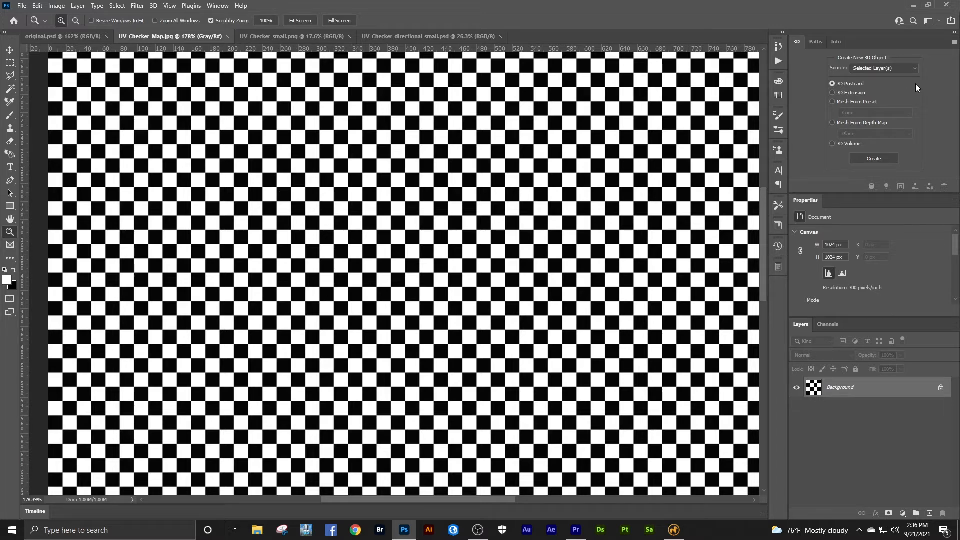
Switch to the castle_reduce_test2.lxo scene in Modo and turn the castle to its back towers.
{"action": "left_click", "coordinate": [913, 8]}
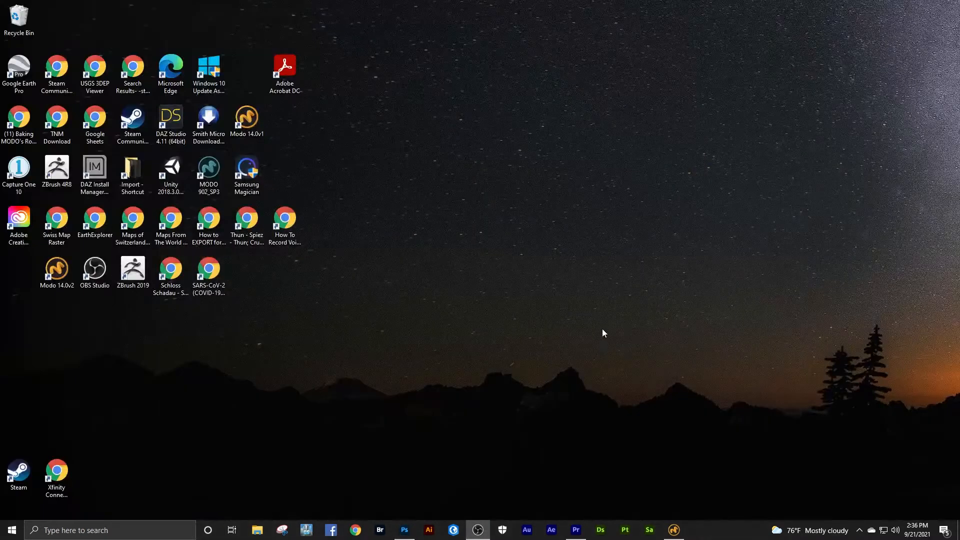
{"action": "mouse_move", "coordinate": [674, 529]}
{"action": "left_click", "coordinate": [674, 487]}
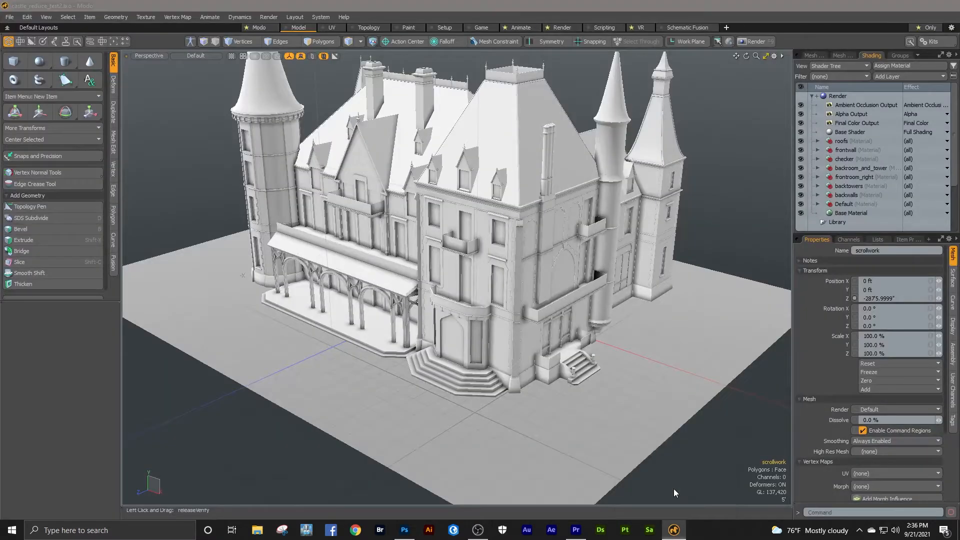
{"action": "left_click_drag", "start_coordinate": [623, 358], "coordinate": [336, 331], "text": "alt"}
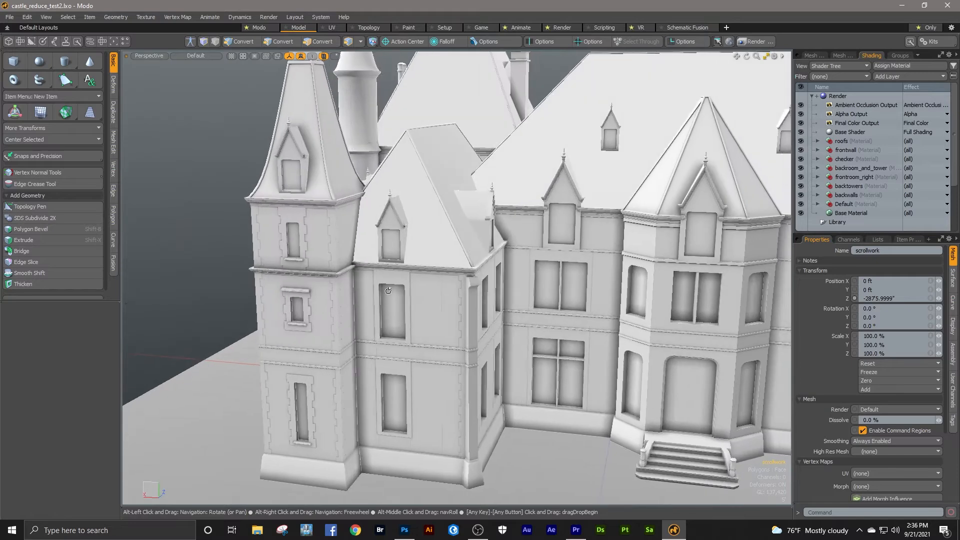
Assign the existing checker material to the backtowers mesh and hide that material's directional UV checker image.
{"action": "left_click", "coordinate": [338, 328]}
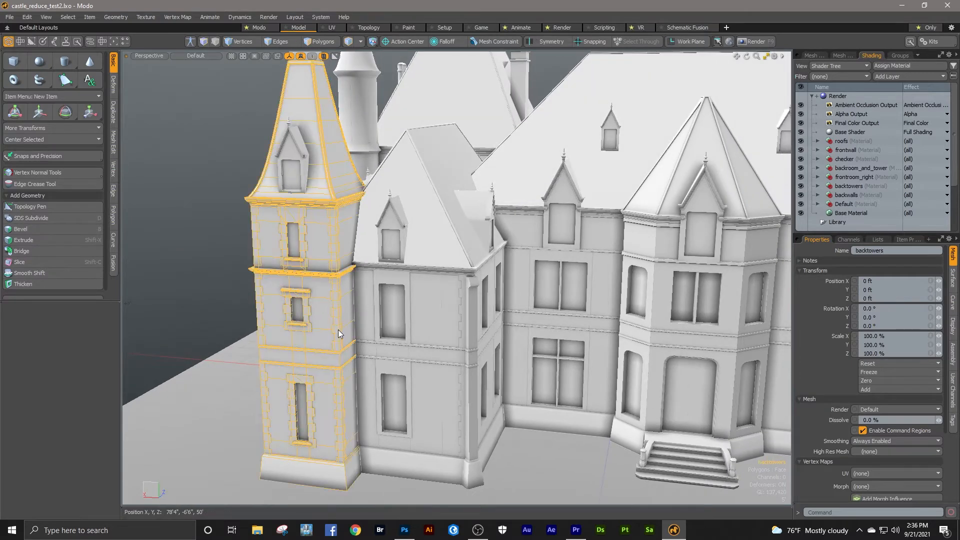
{"action": "key", "text": "m"}
{"action": "left_click", "coordinate": [508, 219]}
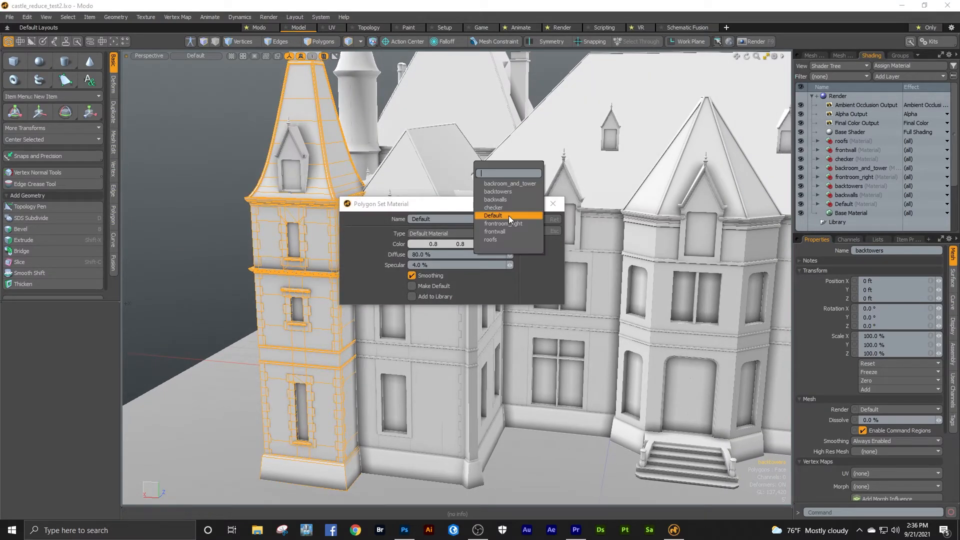
{"action": "left_click", "coordinate": [504, 207]}
{"action": "key", "text": "Return"}
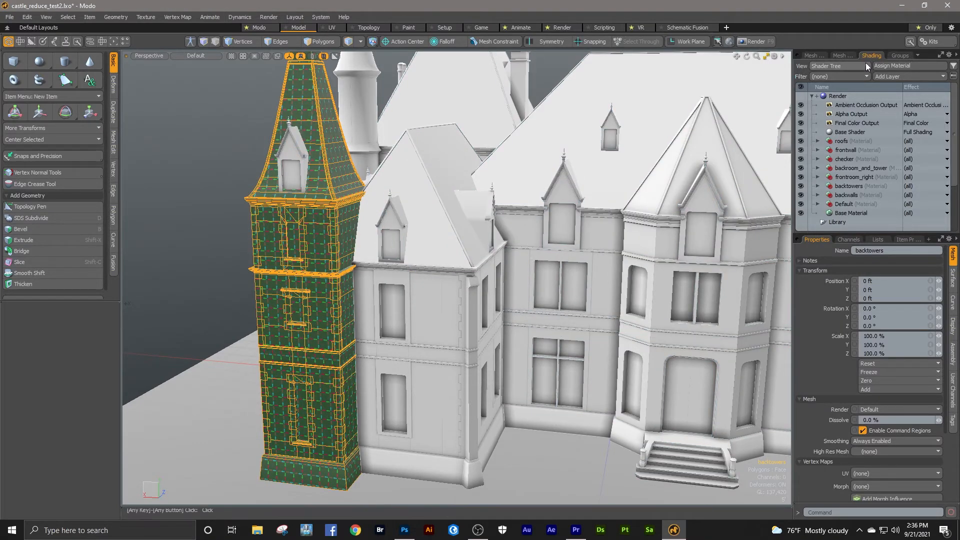
{"action": "left_click", "coordinate": [817, 158]}
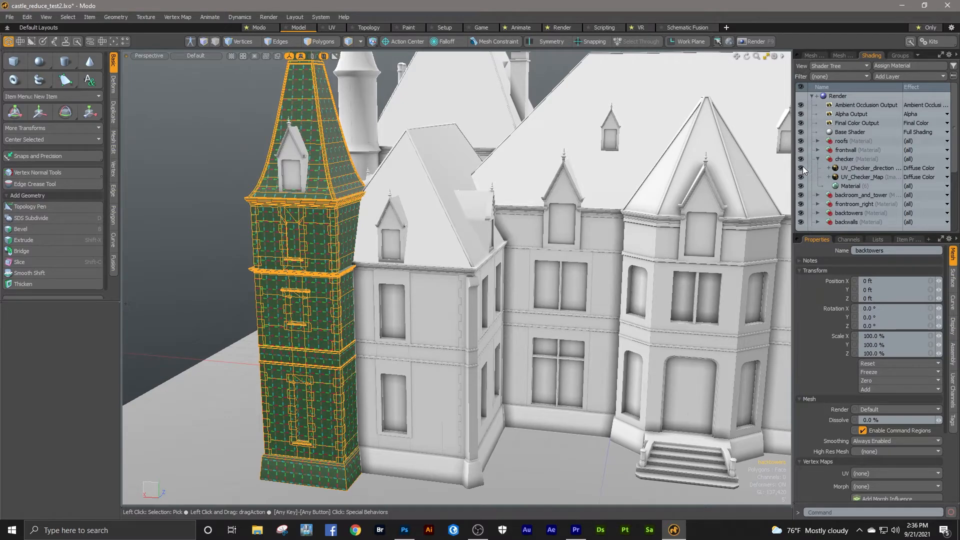
{"action": "left_click", "coordinate": [801, 167]}
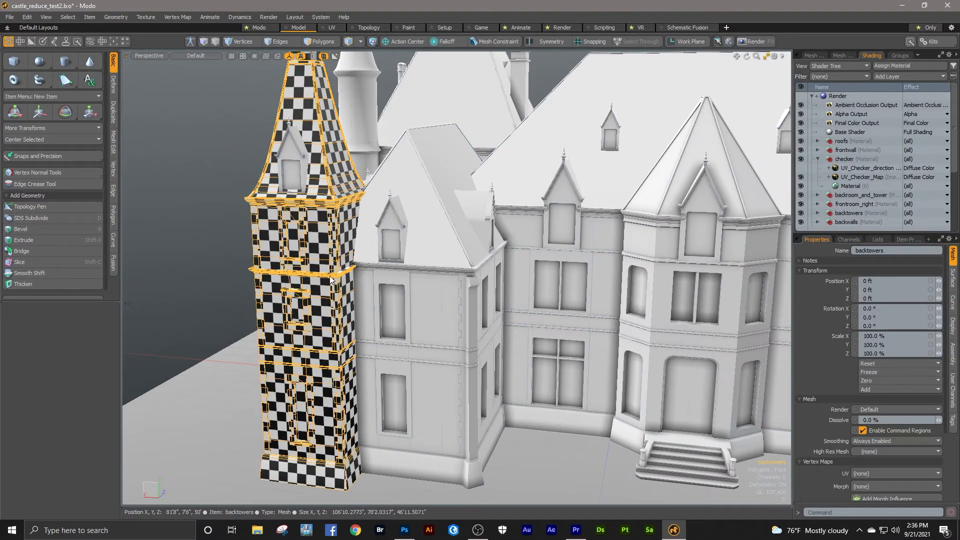
Assign the checker material to the backroom_and_tower mesh.
{"action": "left_click", "coordinate": [443, 307]}
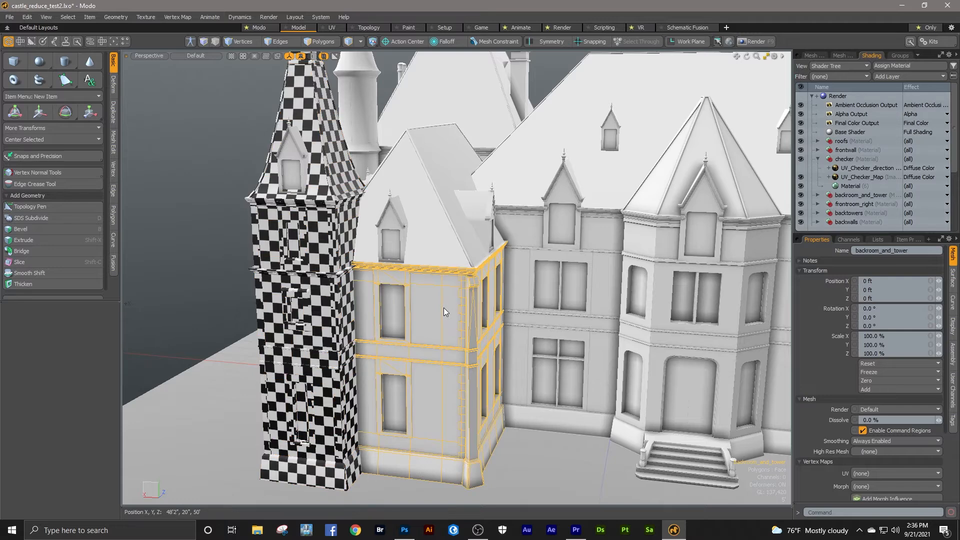
{"action": "key", "text": "m"}
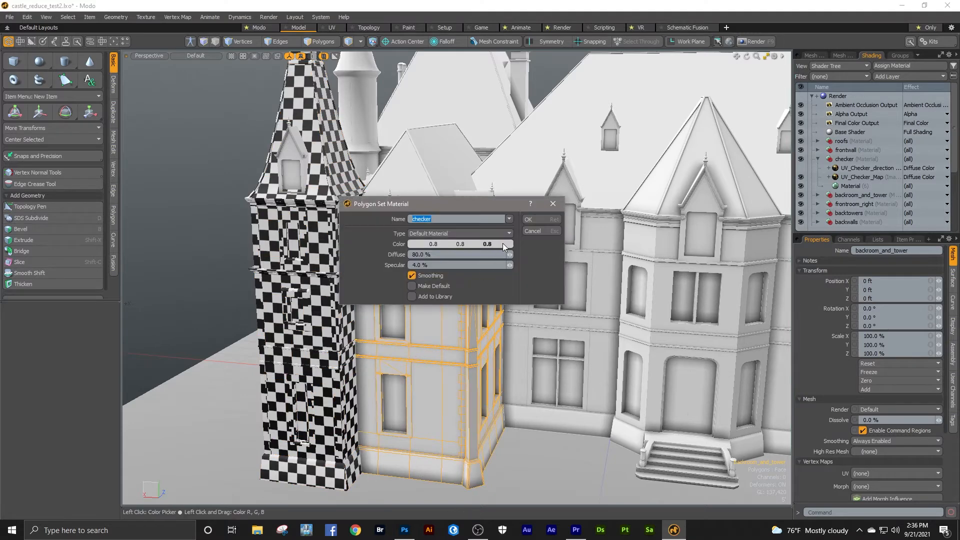
{"action": "left_click", "coordinate": [529, 220]}
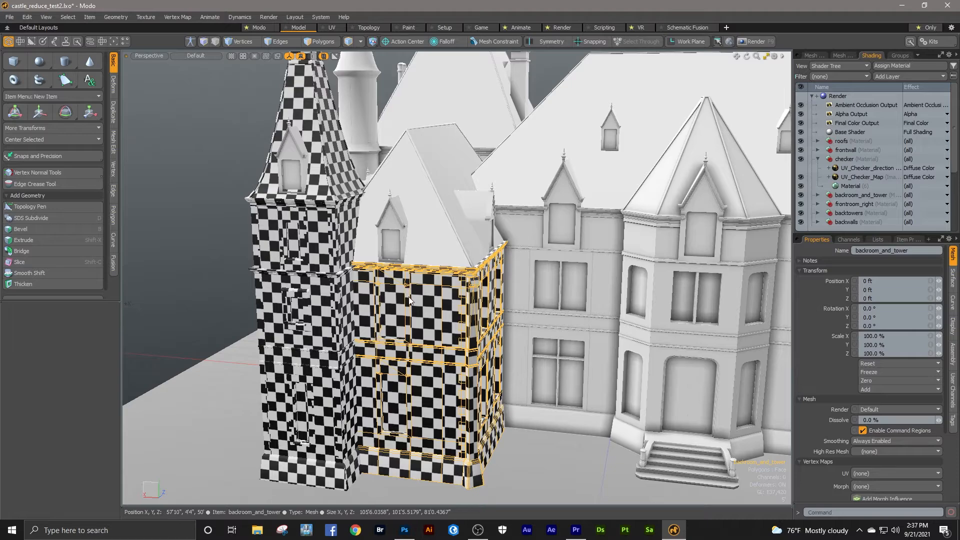
Compare the size and distortion of the checker squares on the backtowers and backroom_and_tower meshes from near and far.
{"action": "left_click", "coordinate": [345, 287]}
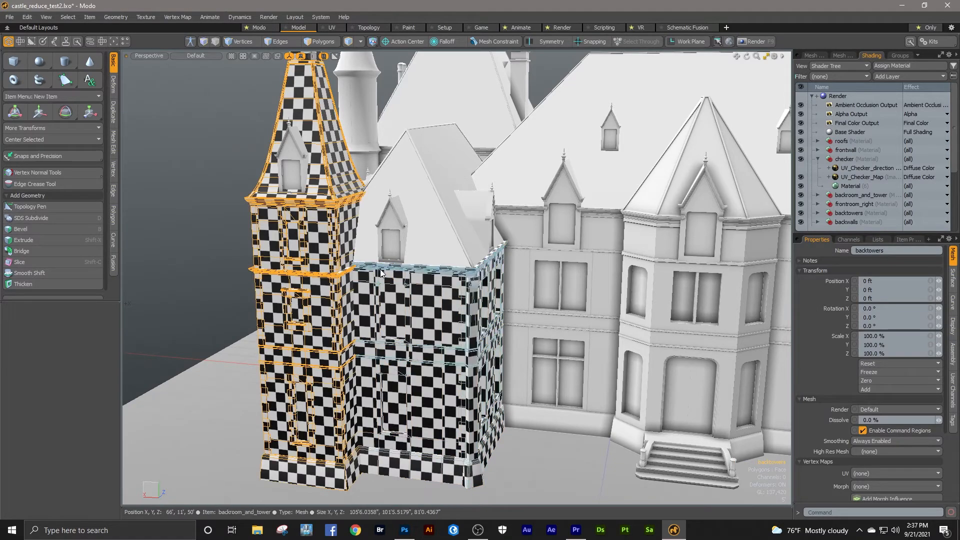
{"action": "scroll", "coordinate": [347, 286], "scroll_direction": "down", "scroll_amount": 5}
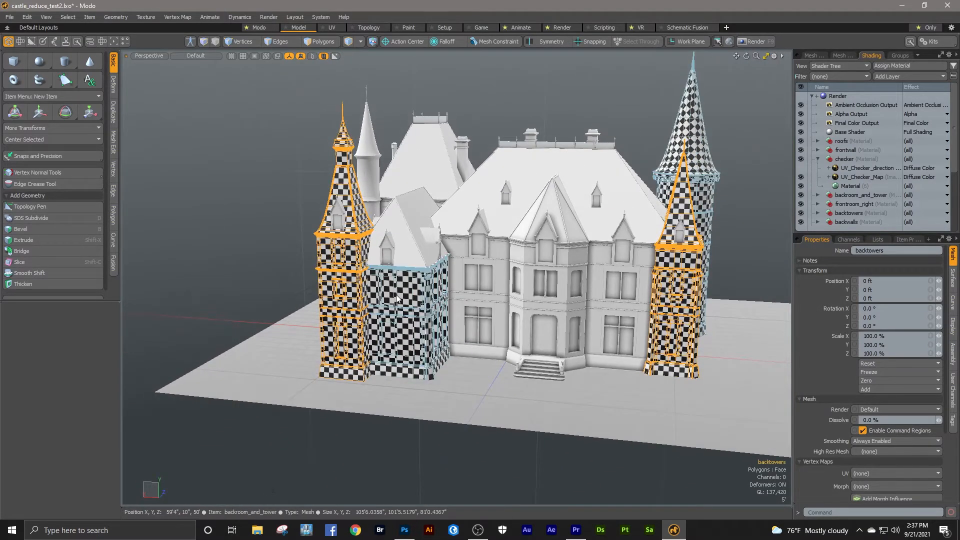
{"action": "left_click", "coordinate": [387, 288]}
{"action": "scroll", "coordinate": [387, 288], "scroll_direction": "up", "scroll_amount": 5}
{"action": "mouse_move", "coordinate": [424, 268]}
{"action": "left_mouse_down", "text": "ctrl+alt"}
{"action": "mouse_move", "coordinate": [448, 271]}
{"action": "mouse_move", "coordinate": [418, 262]}
{"action": "left_mouse_up", "text": "ctrl+alt"}
{"action": "left_click_drag", "start_coordinate": [384, 350], "coordinate": [376, 281], "text": "alt+shift"}
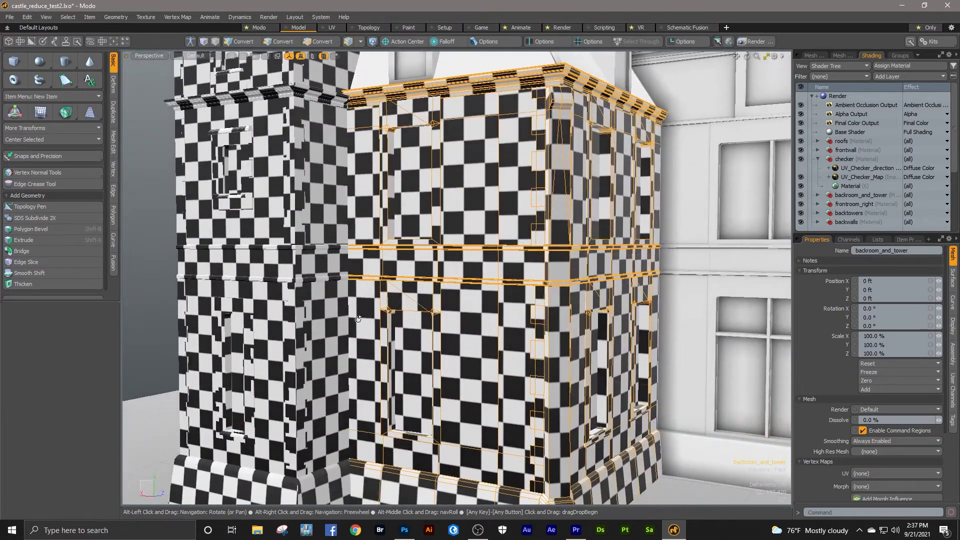
{"action": "left_click_drag", "start_coordinate": [358, 320], "coordinate": [405, 310], "text": "ctrl+alt"}
{"action": "left_click_drag", "start_coordinate": [369, 339], "coordinate": [378, 228], "text": "alt+shift"}
{"action": "left_click_drag", "start_coordinate": [375, 340], "coordinate": [456, 283], "text": "alt"}
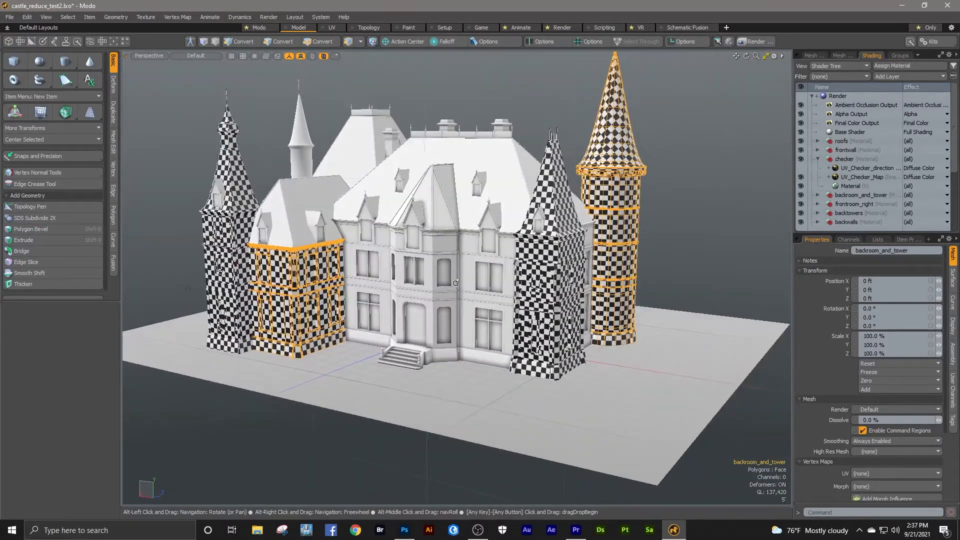
Assign the checker material to the backwall mesh between the towers.
{"action": "left_click", "coordinate": [429, 269]}
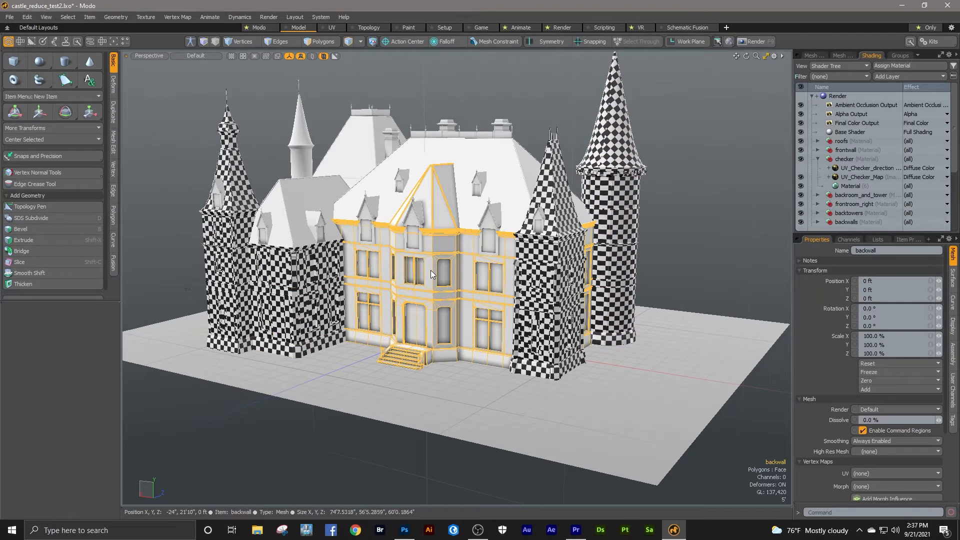
{"action": "key", "text": "m"}
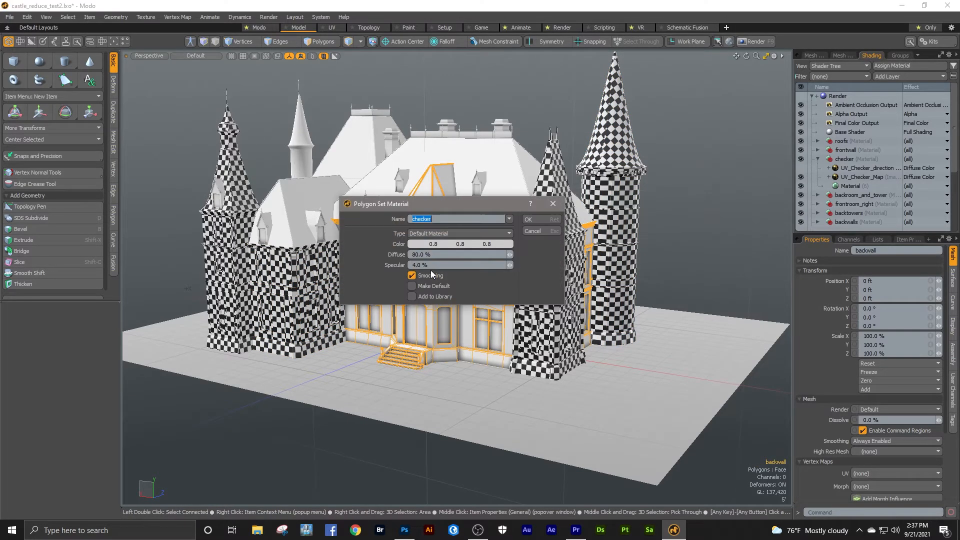
{"action": "left_click", "coordinate": [531, 219]}
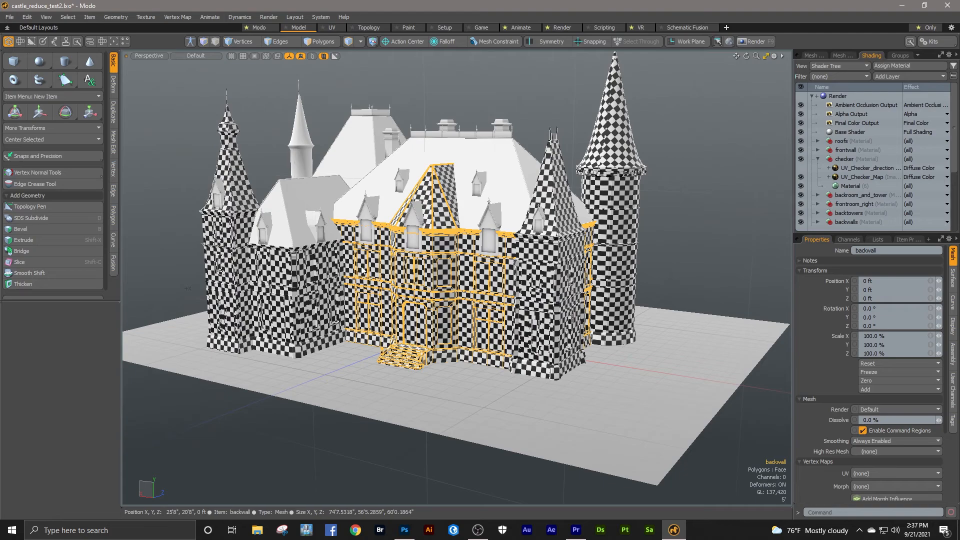
Inspect the checker squares on the back wall up close against those on the neighbouring towers.
{"action": "left_click_drag", "start_coordinate": [345, 258], "coordinate": [471, 232], "text": "ctrl+alt"}
{"action": "left_click_drag", "start_coordinate": [390, 334], "coordinate": [408, 118], "text": "alt+shift"}
{"action": "left_click_drag", "start_coordinate": [370, 255], "coordinate": [319, 258], "text": "ctrl+alt"}
{"action": "left_click_drag", "start_coordinate": [493, 239], "coordinate": [546, 239], "text": "ctrl+alt"}
In Photoshop, examine the fine red, black and white pattern of UV_Checker_small.png from close up to a wide view.
{"action": "left_click_drag", "start_coordinate": [327, 189], "coordinate": [400, 173]}
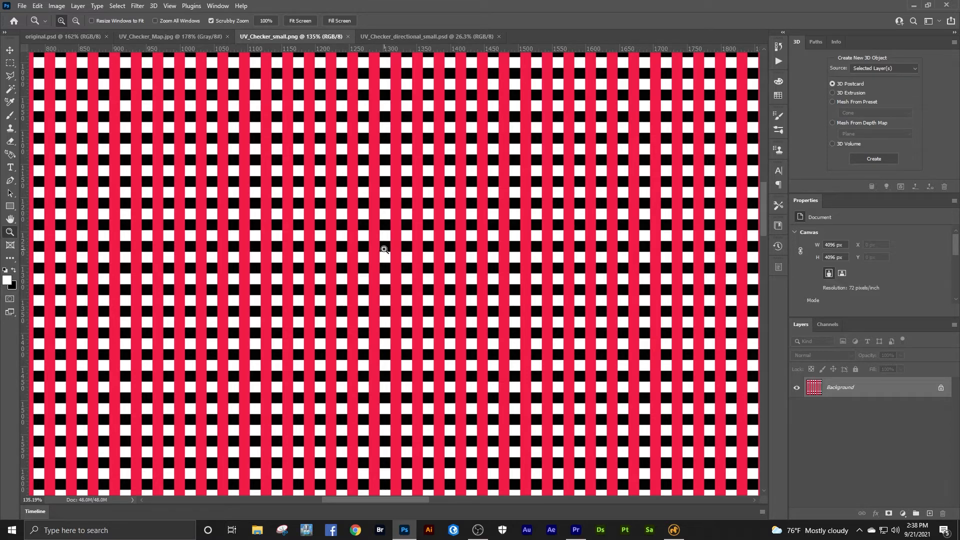
{"action": "left_click", "coordinate": [416, 131], "text": "alt"}
{"action": "left_click", "coordinate": [417, 131], "text": "alt"}
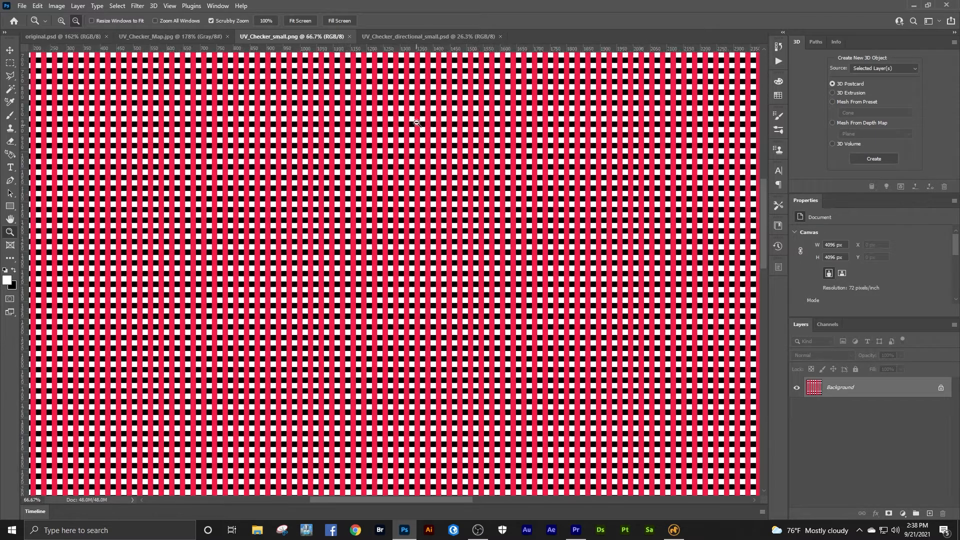
{"action": "left_click", "coordinate": [399, 233], "text": "alt"}
{"action": "left_click", "coordinate": [399, 233], "text": "alt"}
{"action": "left_click", "coordinate": [399, 233], "text": "alt"}
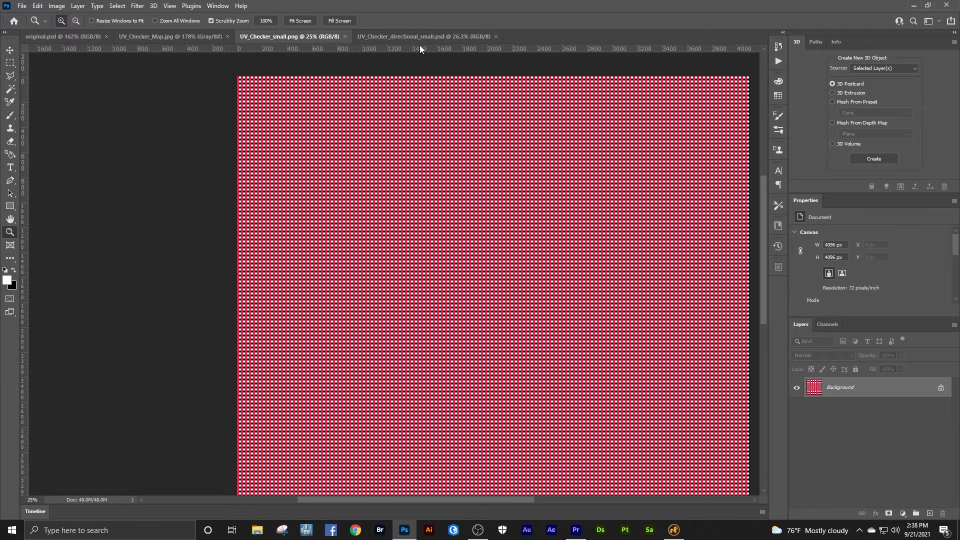
Open UV_Checker_directional_small.psd and examine the coloured directional arrows at several magnifications.
{"action": "left_click", "coordinate": [398, 37]}
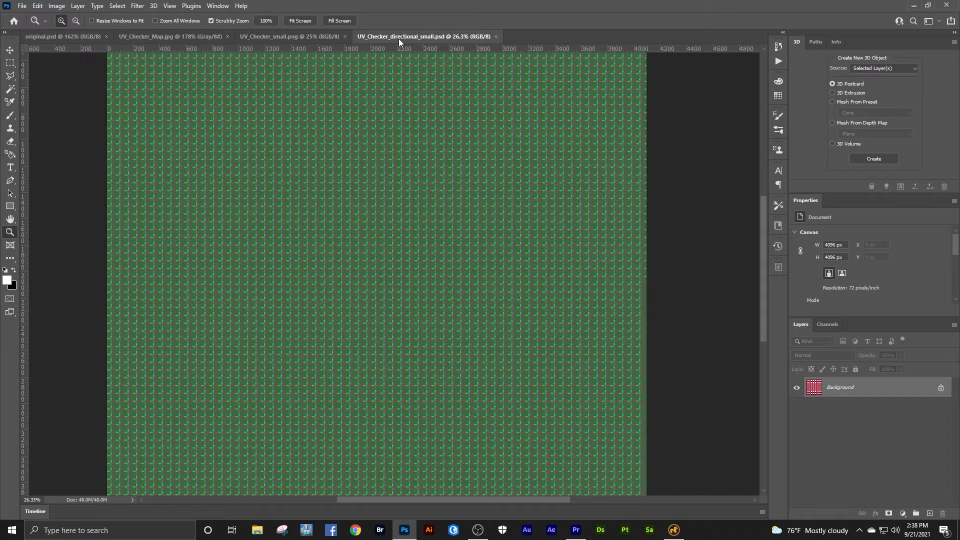
{"action": "left_click_drag", "start_coordinate": [340, 182], "coordinate": [450, 169]}
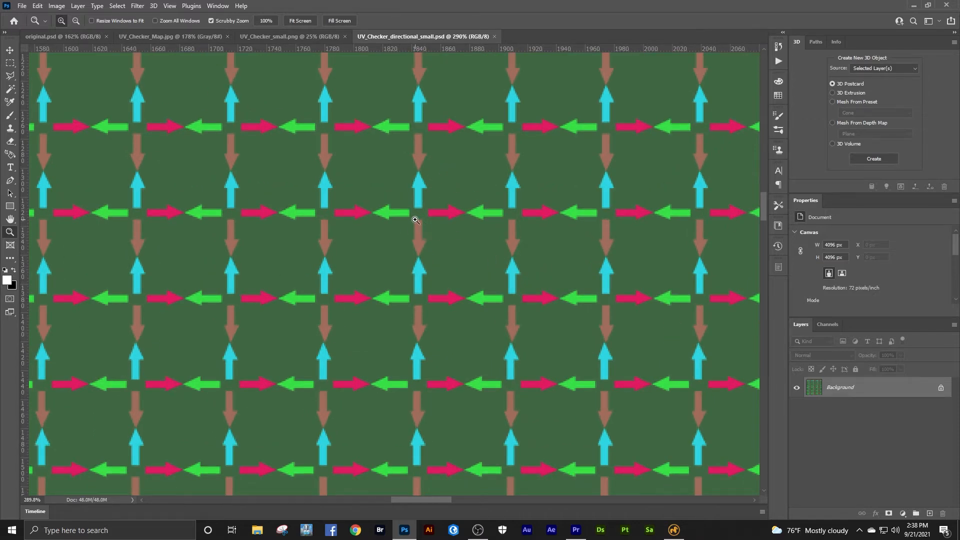
{"action": "left_click_drag", "start_coordinate": [416, 220], "coordinate": [402, 226]}
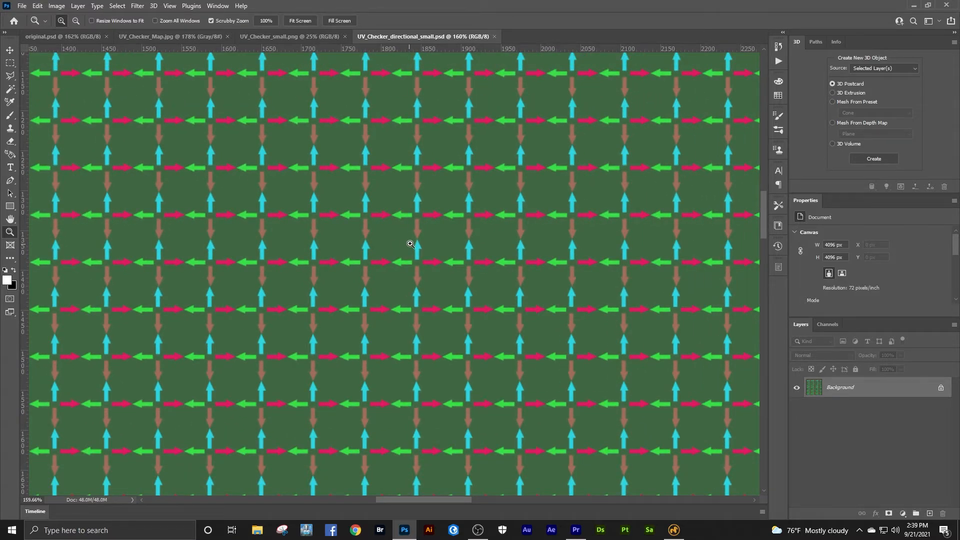
{"action": "left_click", "coordinate": [413, 243], "text": "alt"}
{"action": "left_click", "coordinate": [413, 243], "text": "alt"}
{"action": "left_click", "coordinate": [413, 241], "text": "alt"}
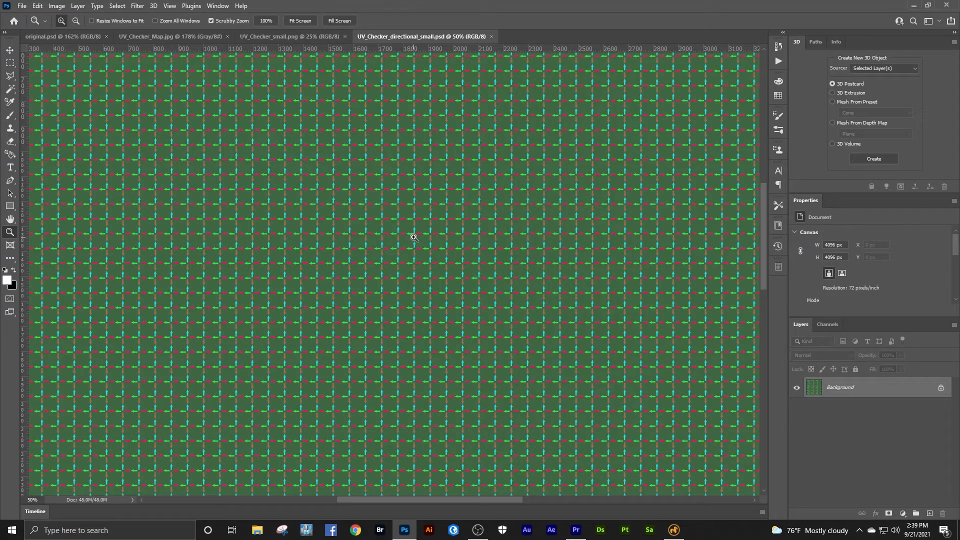
{"action": "left_click_drag", "start_coordinate": [418, 231], "coordinate": [484, 210]}
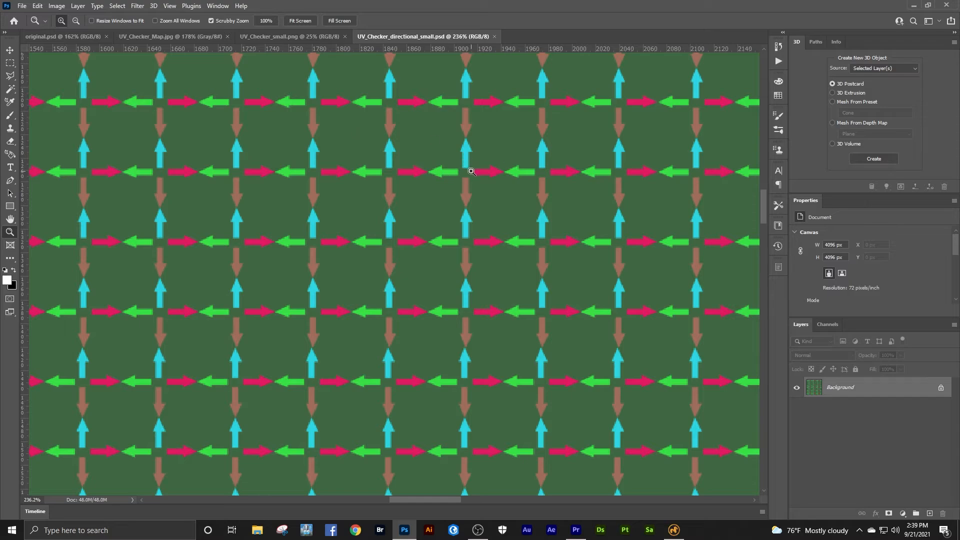
Switch to Modo, enable the UV_Checker_directional image layer in the checker material and view its arrows on the castle walls.
{"action": "left_click", "coordinate": [674, 529]}
{"action": "left_click_drag", "start_coordinate": [604, 373], "coordinate": [521, 373], "text": "alt"}
{"action": "scroll", "coordinate": [432, 297], "scroll_direction": "up", "scroll_amount": 5}
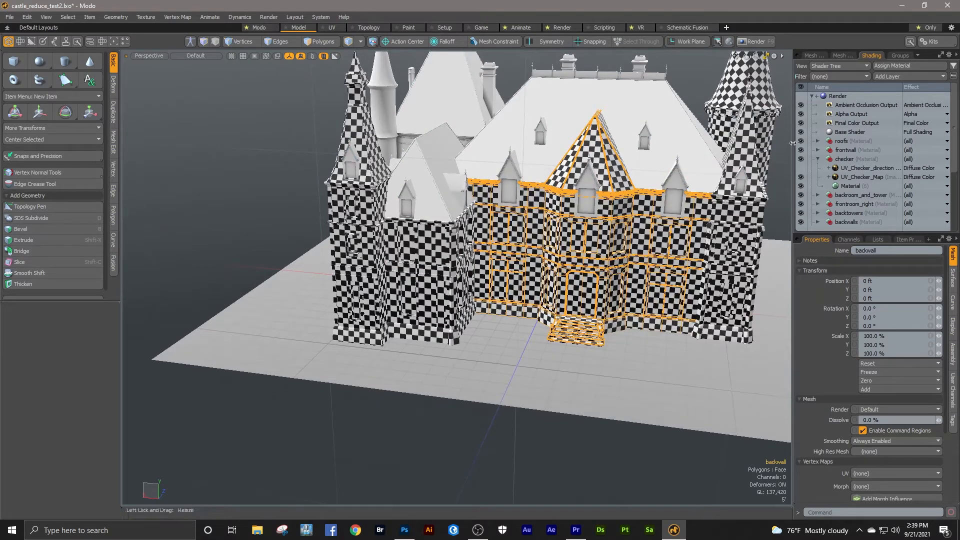
{"action": "left_click", "coordinate": [803, 169]}
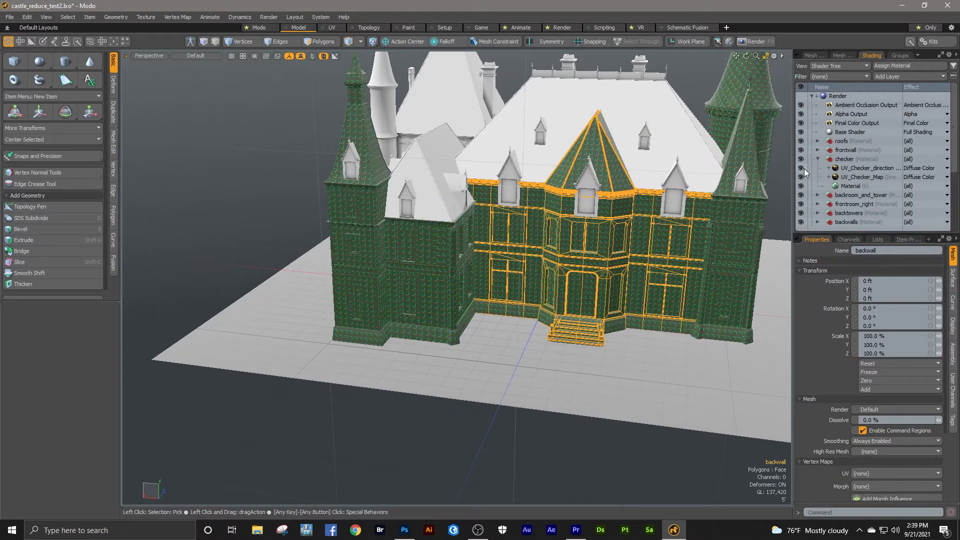
{"action": "left_click_drag", "start_coordinate": [566, 234], "coordinate": [413, 240], "text": "ctrl+alt"}
{"action": "left_click_drag", "start_coordinate": [482, 209], "coordinate": [448, 216], "text": "ctrl+alt"}
{"action": "left_click_drag", "start_coordinate": [509, 215], "coordinate": [446, 240], "text": "alt+shift"}
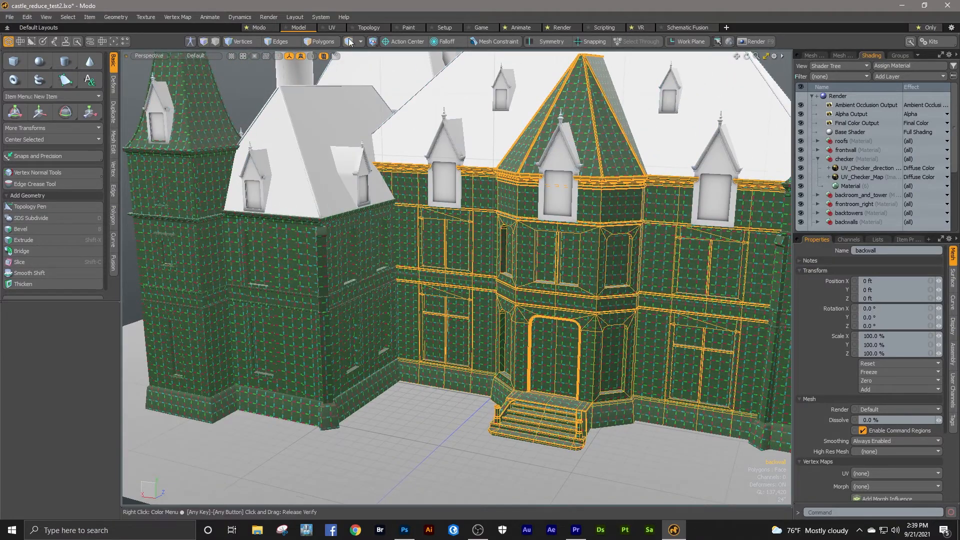
Display the backwall mesh's Texture UV map beside the 3D view and frame both for comparison.
{"action": "left_click", "coordinate": [340, 26]}
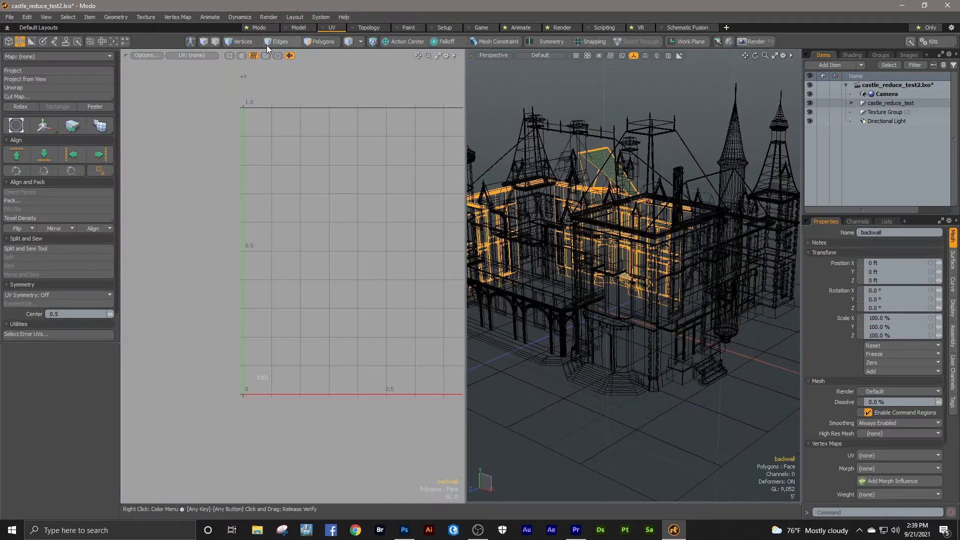
{"action": "left_click", "coordinate": [198, 55]}
{"action": "left_click", "coordinate": [198, 75]}
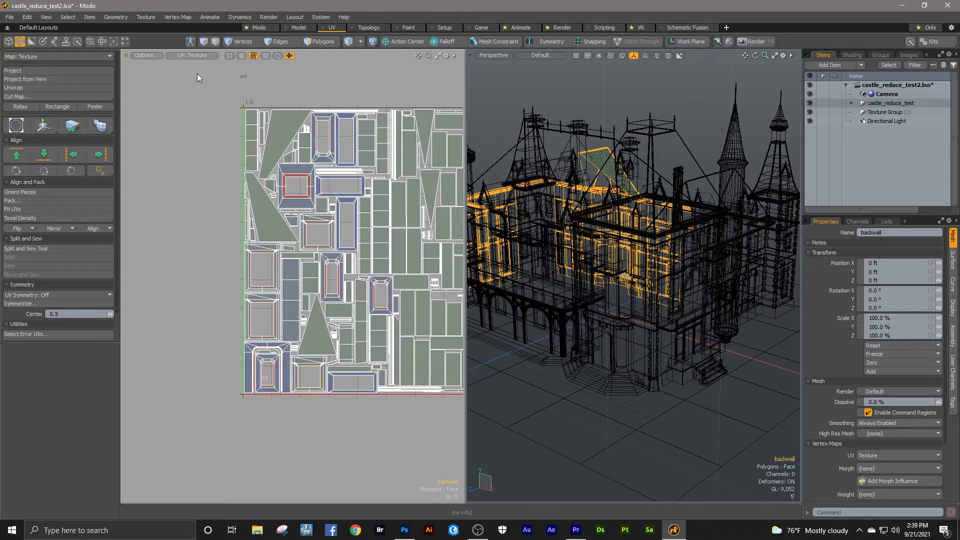
{"action": "left_click_drag", "start_coordinate": [329, 166], "coordinate": [267, 188], "text": "ctrl+alt"}
{"action": "left_click_drag", "start_coordinate": [497, 200], "coordinate": [713, 220], "text": "alt"}
{"action": "left_click_drag", "start_coordinate": [568, 276], "coordinate": [574, 271], "text": "alt"}
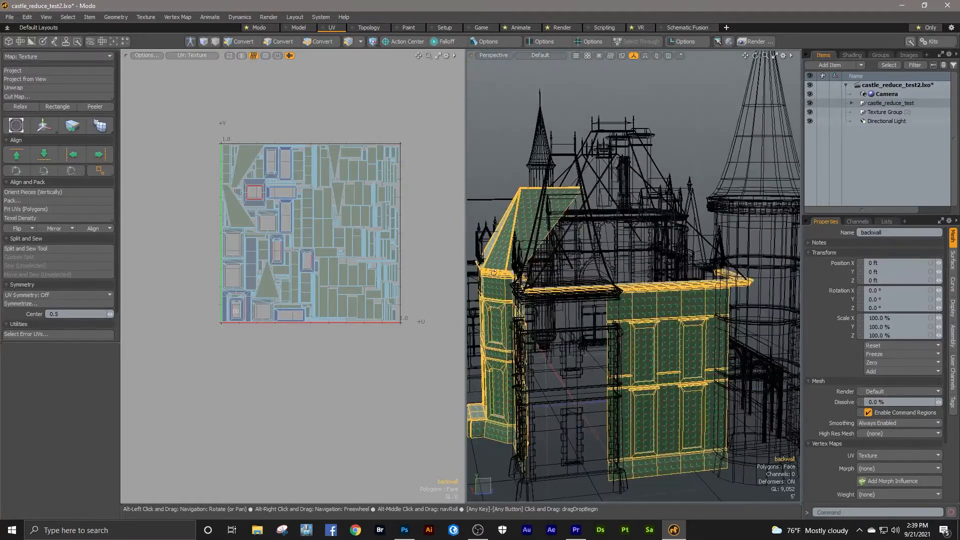
{"action": "left_click_drag", "start_coordinate": [325, 197], "coordinate": [367, 180], "text": "ctrl+alt"}
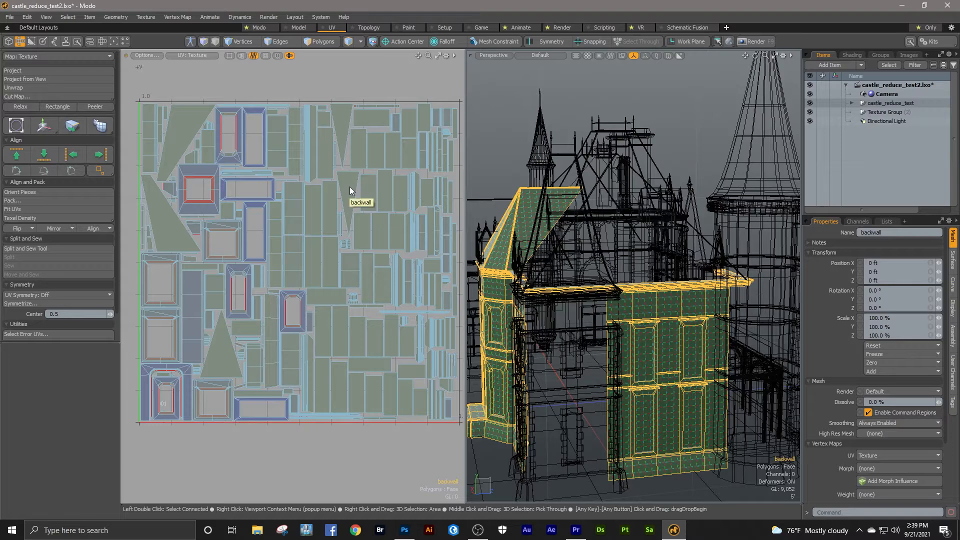
Select a narrow triangular polygon in the backwall UV map, locate it on the turret roof and examine the surrounding UV pieces.
{"action": "key", "text": "3"}
{"action": "left_click", "coordinate": [350, 186]}
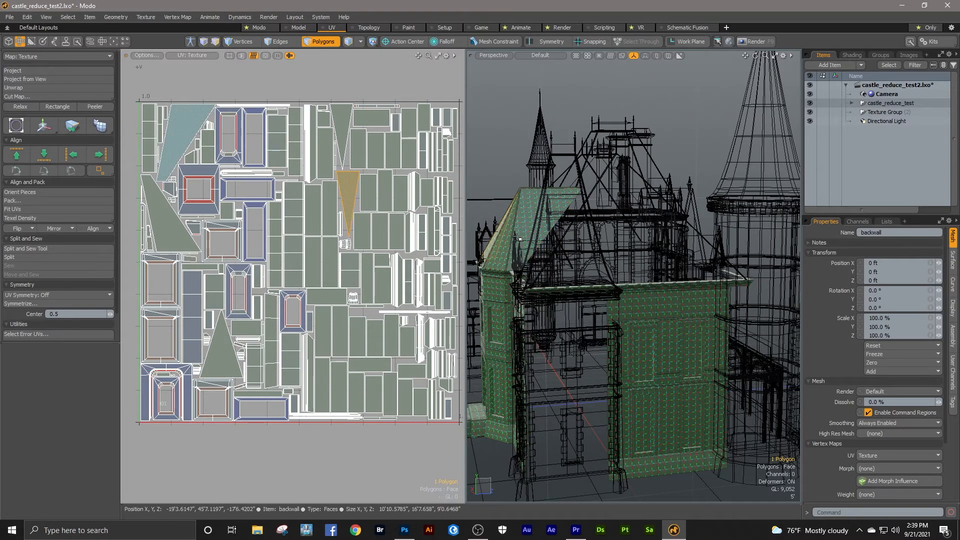
{"action": "left_click_drag", "start_coordinate": [525, 239], "coordinate": [589, 255], "text": "alt"}
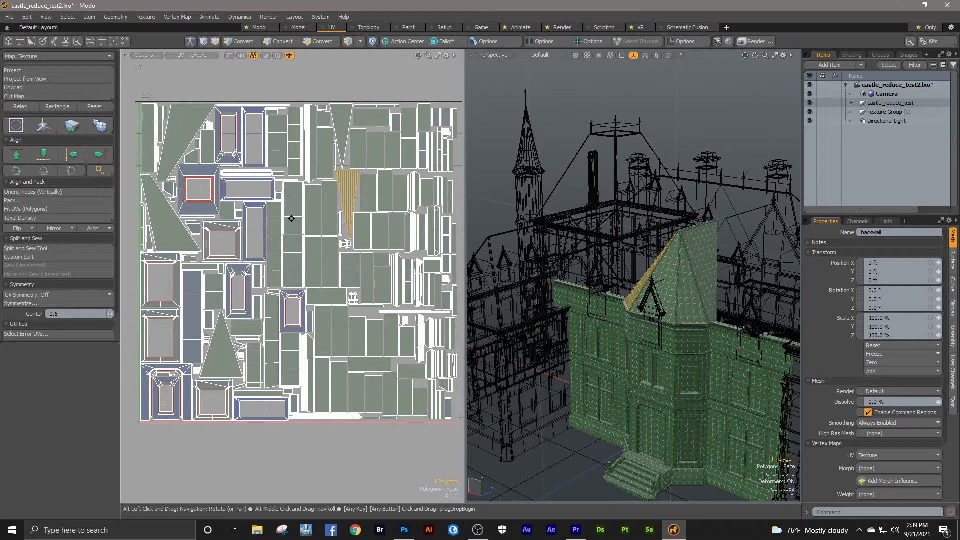
{"action": "scroll", "coordinate": [297, 210], "scroll_direction": "up", "scroll_amount": 5}
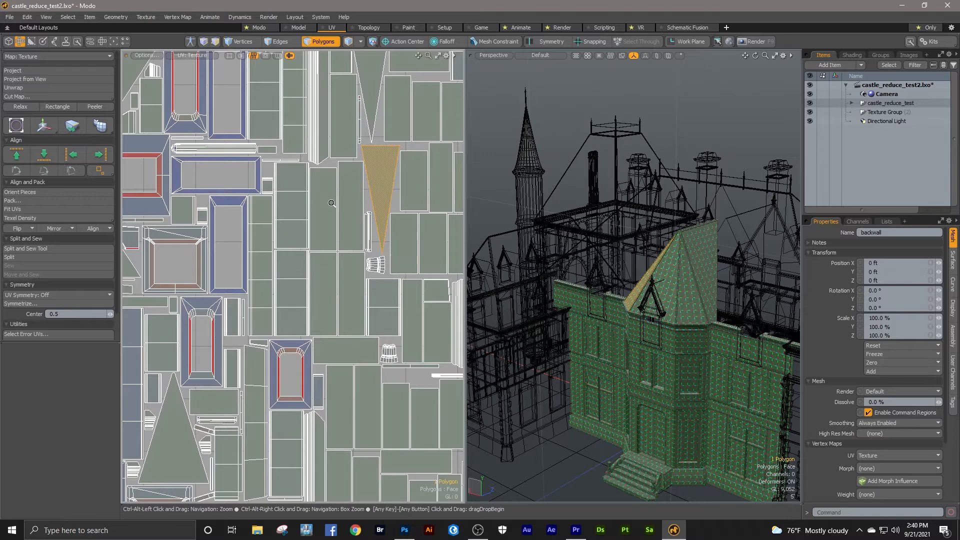
{"action": "scroll", "coordinate": [167, 125], "scroll_direction": "up", "scroll_amount": 4}
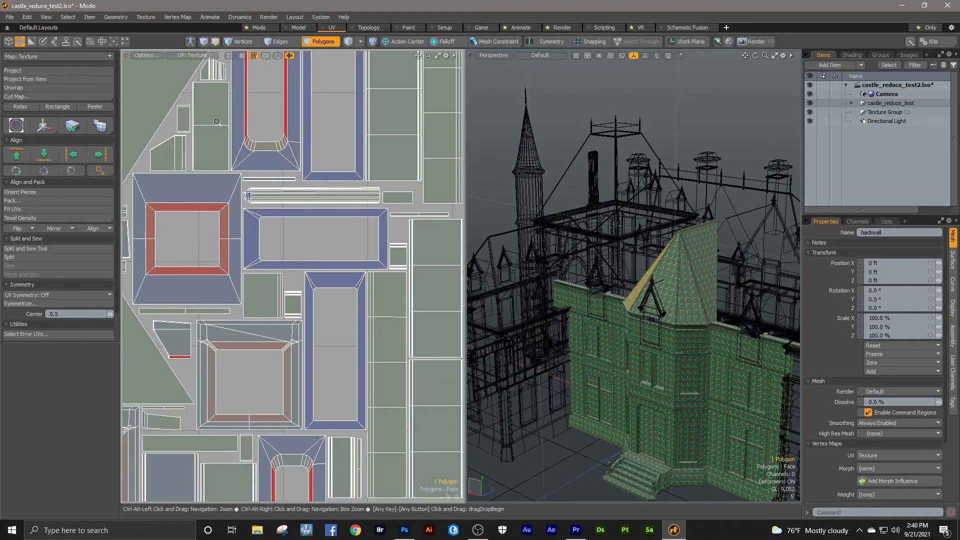
{"action": "scroll", "coordinate": [155, 148], "scroll_direction": "down", "scroll_amount": 5}
{"action": "scroll", "coordinate": [151, 151], "scroll_direction": "down", "scroll_amount": 1}
{"action": "scroll", "coordinate": [333, 155], "scroll_direction": "down", "scroll_amount": 2}
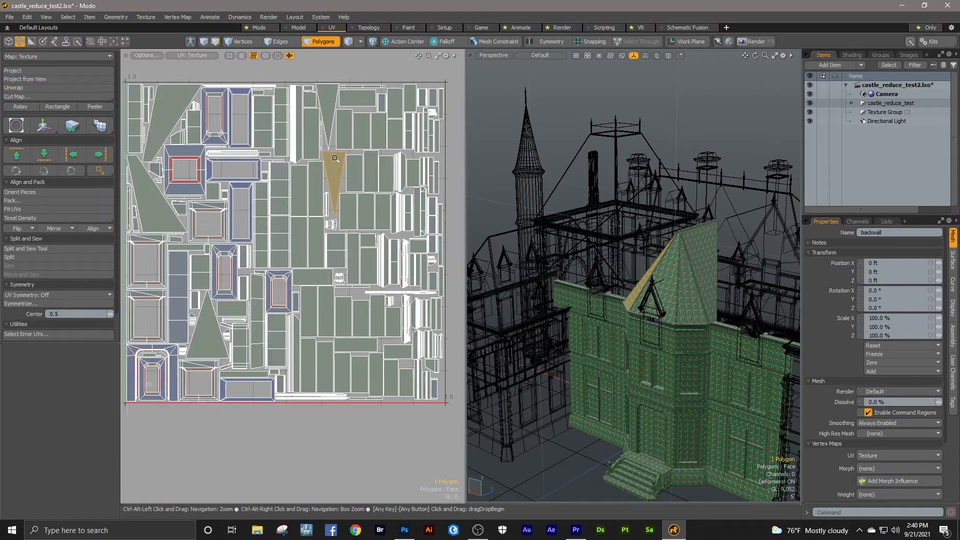
Inspect the directional arrows on the selected turret roof face against those on its neighbouring faces.
{"action": "left_click_drag", "start_coordinate": [567, 269], "coordinate": [497, 239], "text": "alt"}
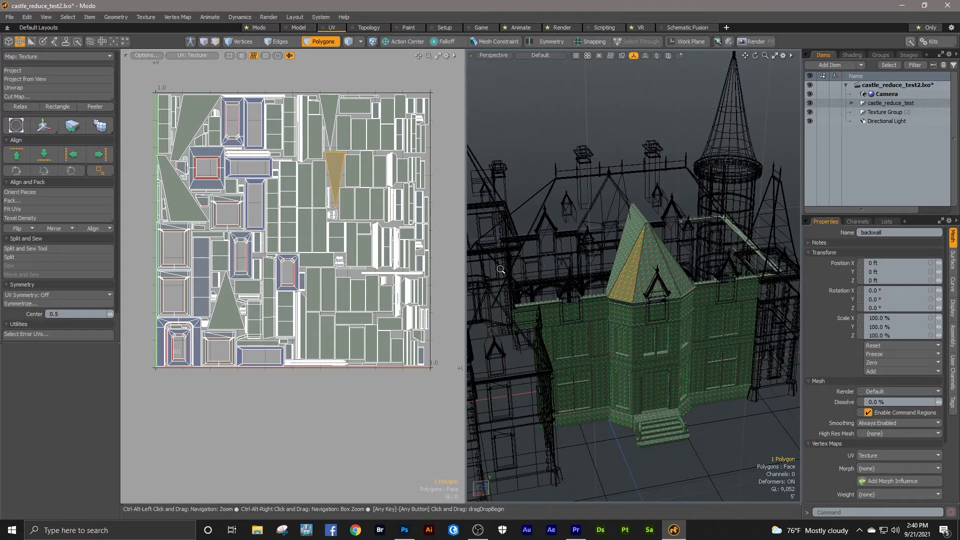
{"action": "left_click_drag", "start_coordinate": [636, 259], "coordinate": [764, 236], "text": "ctrl+alt"}
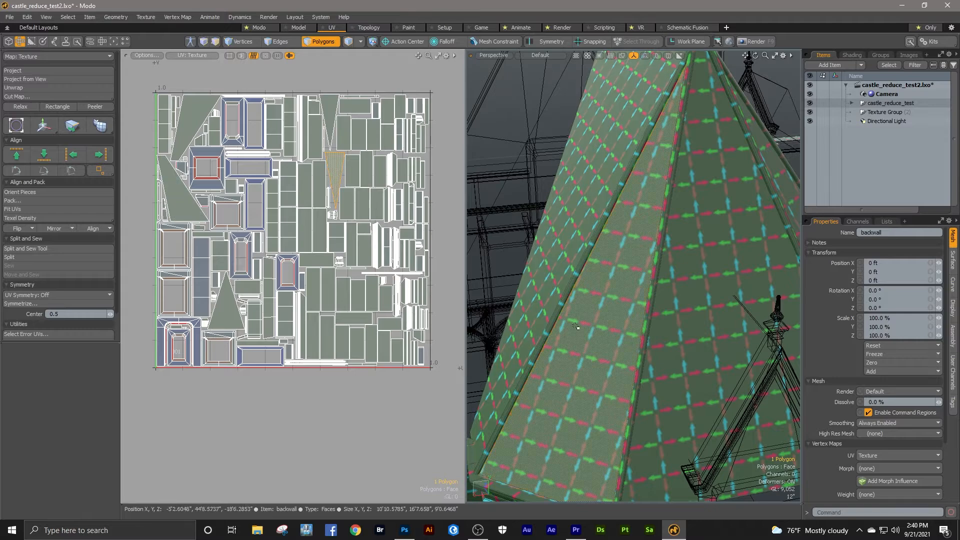
{"action": "left_click_drag", "start_coordinate": [643, 293], "coordinate": [577, 317], "text": "ctrl+alt"}
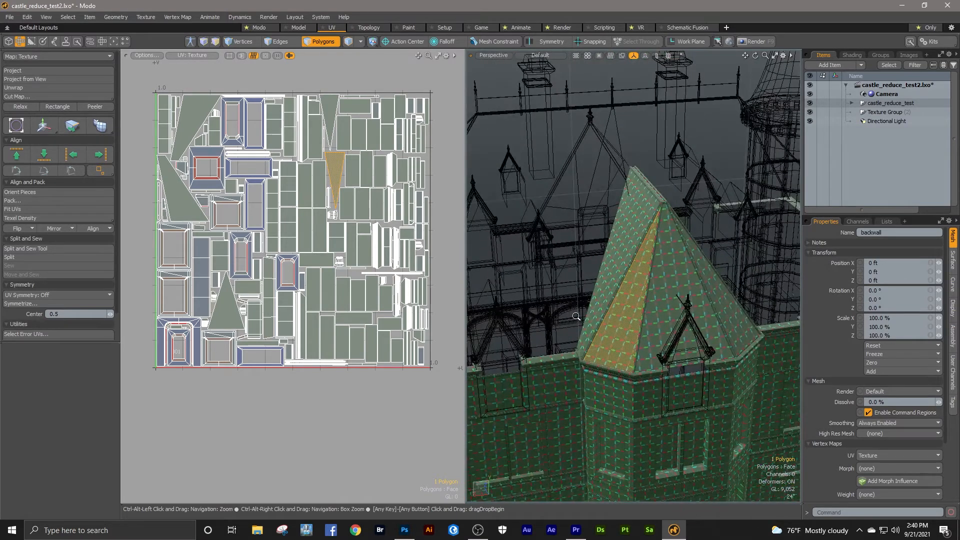
Select the roofs mesh in the castle model and show its UV layout.
{"action": "left_click", "coordinate": [299, 28]}
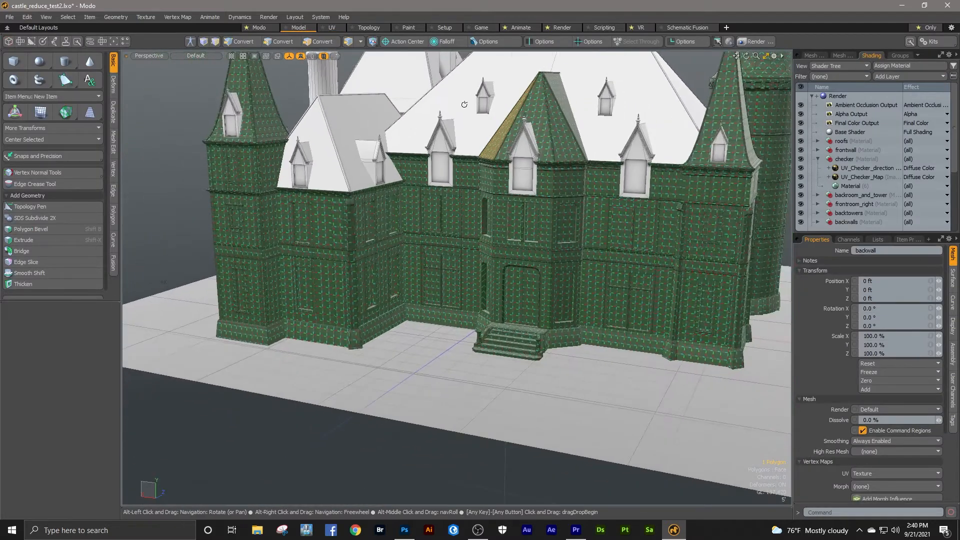
{"action": "left_click_drag", "start_coordinate": [464, 105], "coordinate": [450, 138], "text": "alt"}
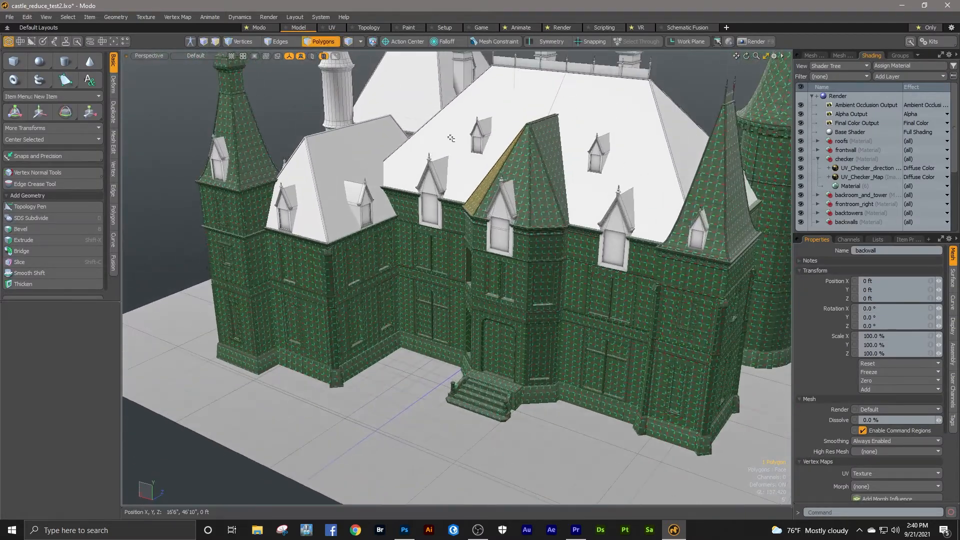
{"action": "key", "text": "5"}
{"action": "left_click", "coordinate": [451, 138]}
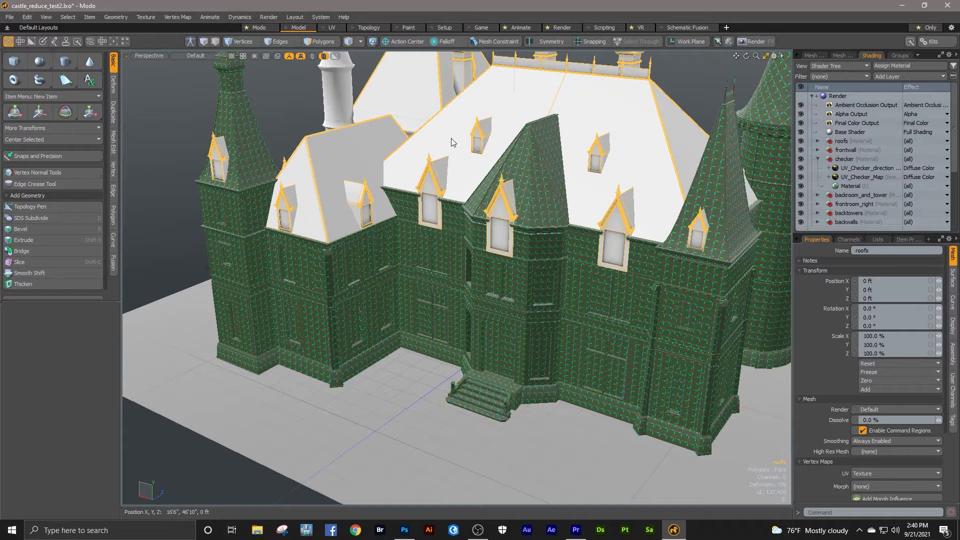
{"action": "left_click", "coordinate": [333, 28]}
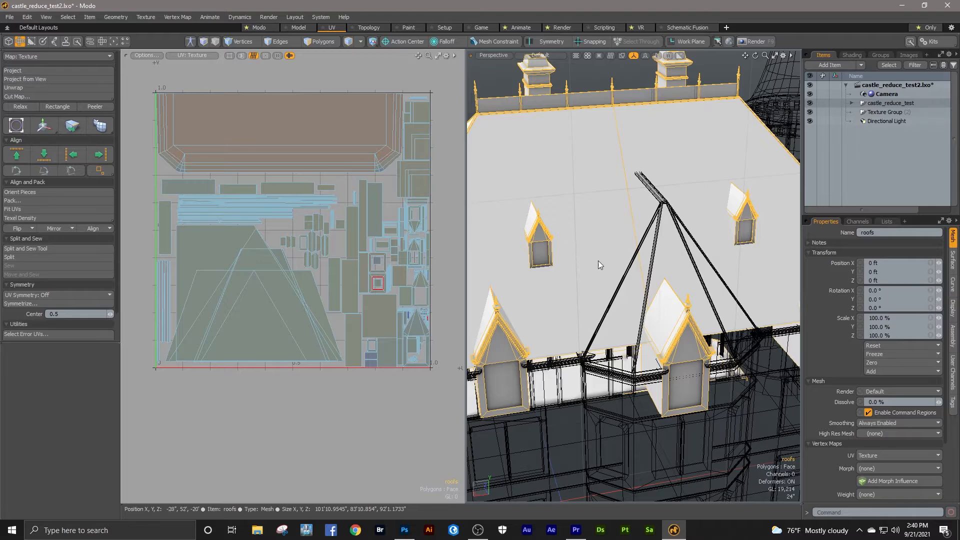
Examine the roofs mesh's packed UV layout against its roof slopes, chimneys and dormers in the 3D view.
{"action": "left_click_drag", "start_coordinate": [645, 259], "coordinate": [619, 215], "text": "ctrl+alt"}
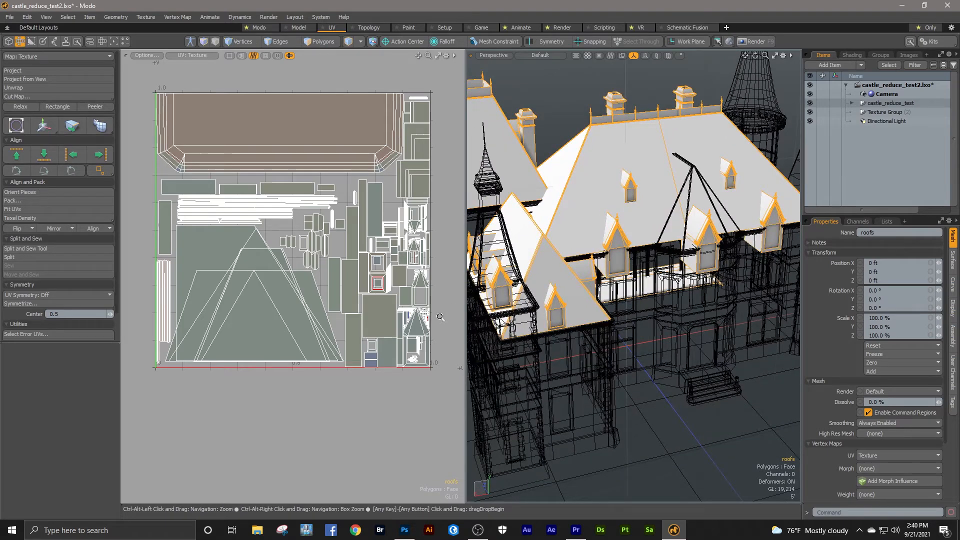
{"action": "left_click_drag", "start_coordinate": [438, 324], "coordinate": [454, 312], "text": "ctrl+alt"}
{"action": "mouse_move", "coordinate": [538, 283]}
{"action": "left_mouse_down", "text": "ctrl+alt"}
{"action": "mouse_move", "coordinate": [555, 280]}
{"action": "mouse_move", "coordinate": [523, 288]}
{"action": "left_mouse_up", "text": "ctrl+alt"}
{"action": "left_click_drag", "start_coordinate": [384, 285], "coordinate": [341, 299], "text": "ctrl+alt"}
{"action": "left_click_drag", "start_coordinate": [531, 225], "coordinate": [614, 278], "text": "alt"}
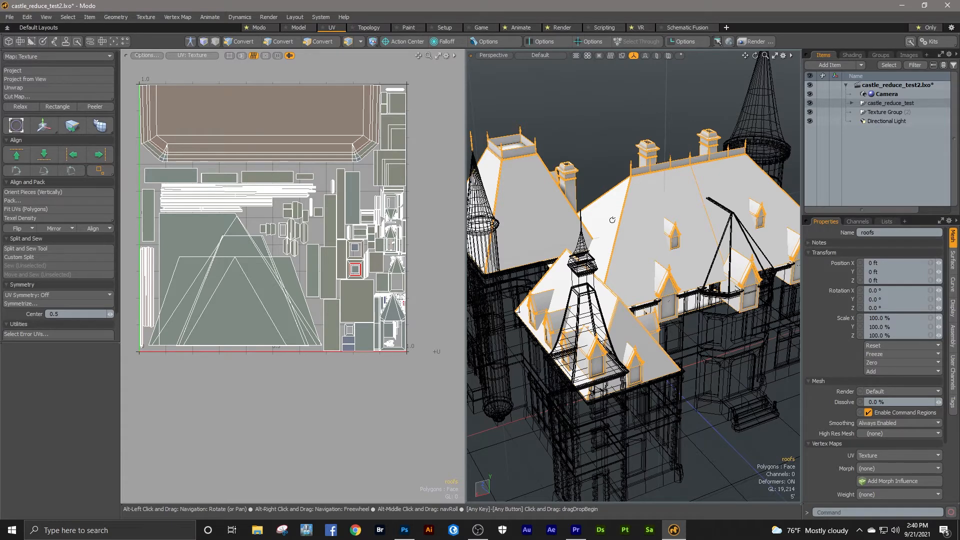
{"action": "scroll", "coordinate": [659, 225], "scroll_direction": "up", "scroll_amount": 4}
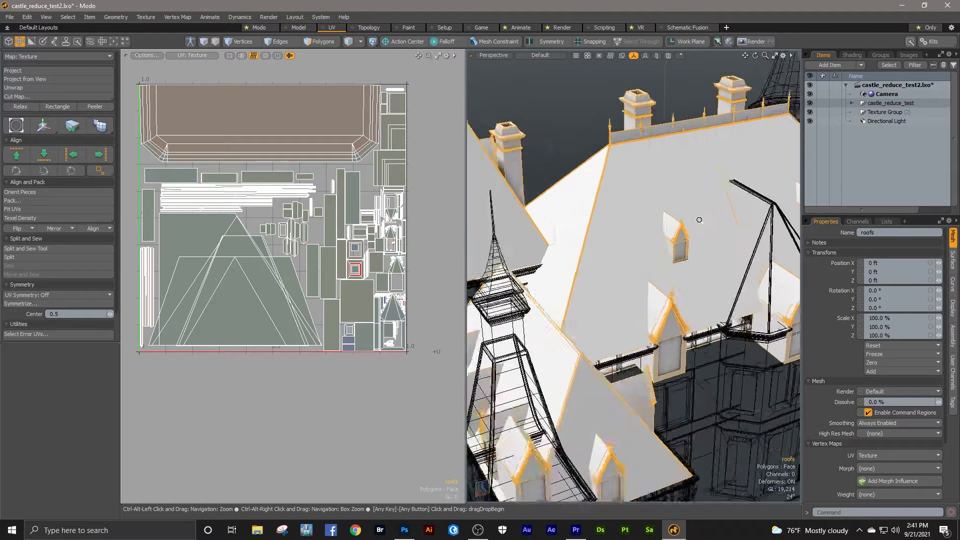
{"action": "scroll", "coordinate": [632, 238], "scroll_direction": "down", "scroll_amount": 5}
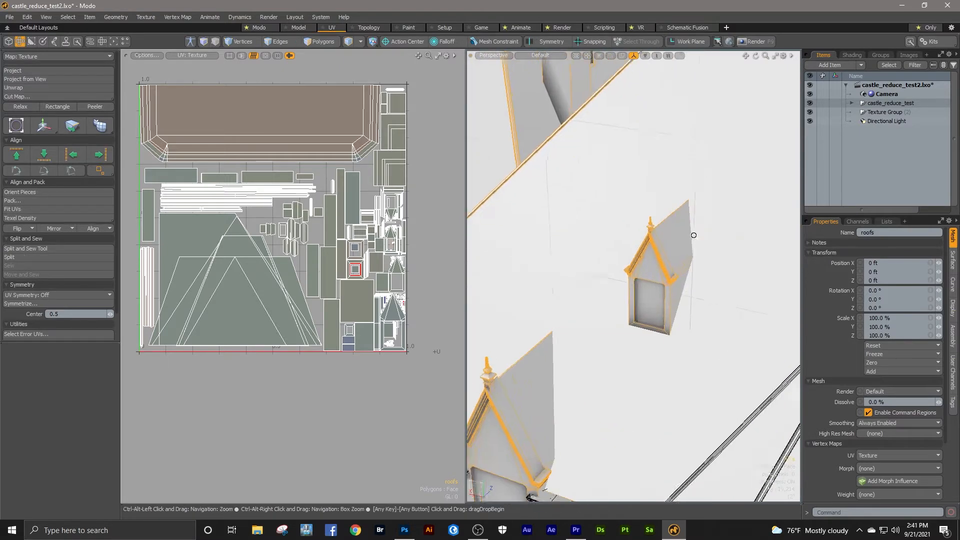
{"action": "scroll", "coordinate": [632, 250], "scroll_direction": "down", "scroll_amount": 2}
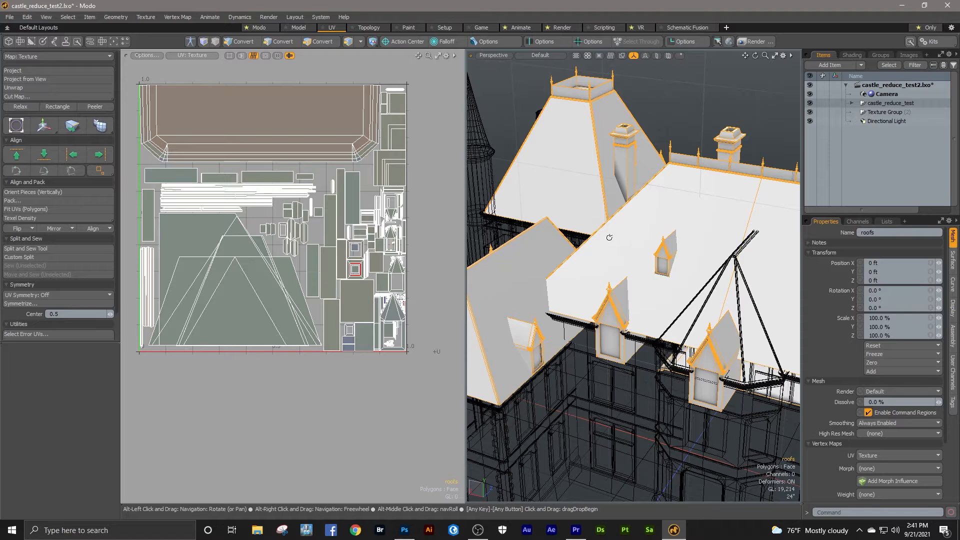
{"action": "key", "text": "alt"}
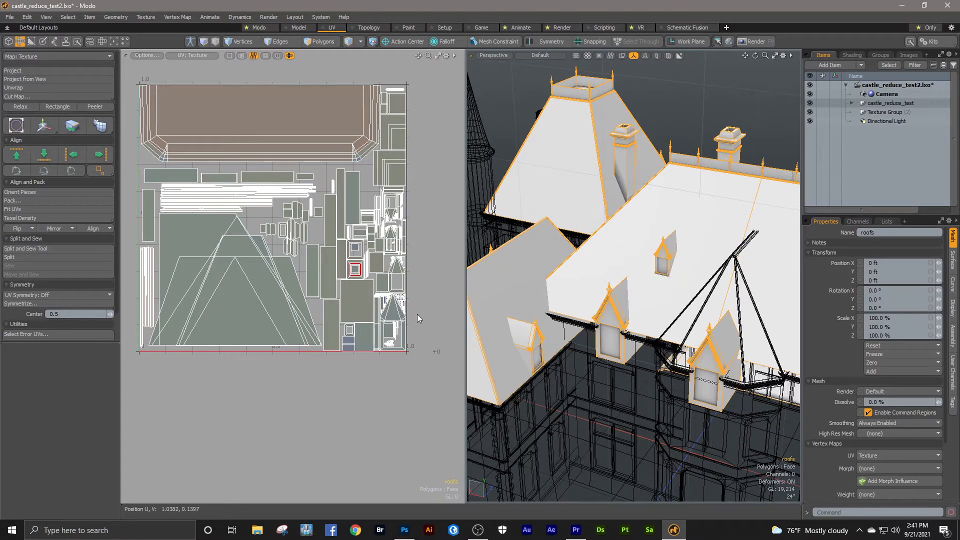
Select the two dormer-front UV pieces one after the other and check which dormers on the roofs share each piece.
{"action": "scroll", "coordinate": [415, 313], "scroll_direction": "up", "scroll_amount": 4}
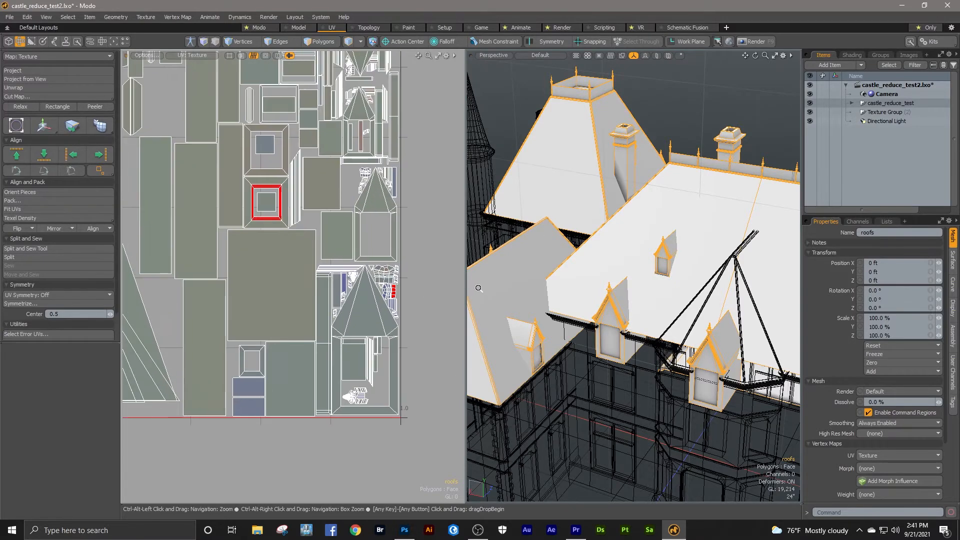
{"action": "key", "text": "3"}
{"action": "double_click", "coordinate": [372, 308]}
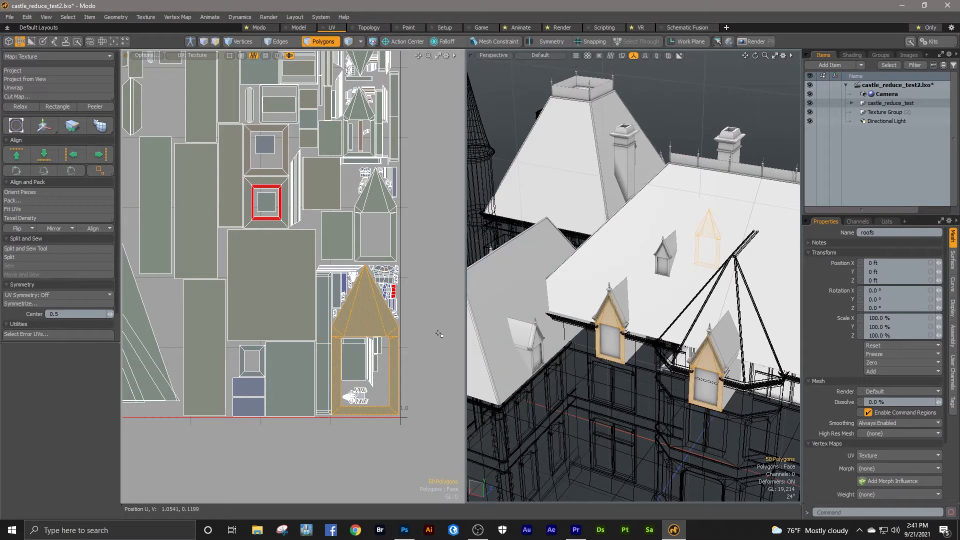
{"action": "left_click_drag", "start_coordinate": [611, 324], "coordinate": [570, 307], "text": "ctrl+alt"}
{"action": "left_click_drag", "start_coordinate": [710, 308], "coordinate": [620, 269], "text": "alt"}
{"action": "double_click", "coordinate": [378, 198]}
{"action": "left_click_drag", "start_coordinate": [621, 212], "coordinate": [578, 245], "text": "ctrl+alt"}
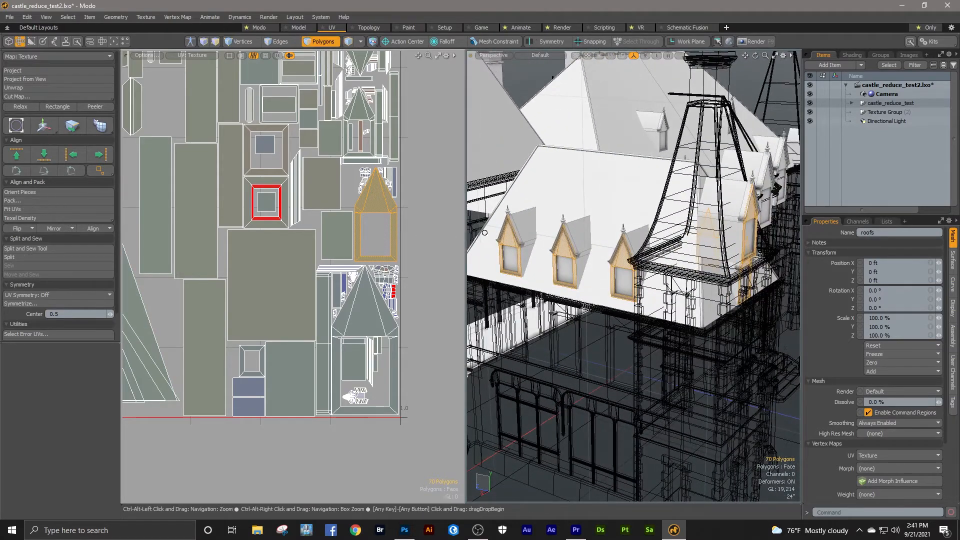
Select the overlapping large roof-slope pieces in the UV map and compare them with the highlighted roofs and the full UV square.
{"action": "left_click_drag", "start_coordinate": [392, 232], "coordinate": [322, 259], "text": "ctrl+alt"}
{"action": "scroll", "coordinate": [267, 239], "scroll_direction": "up", "scroll_amount": 3}
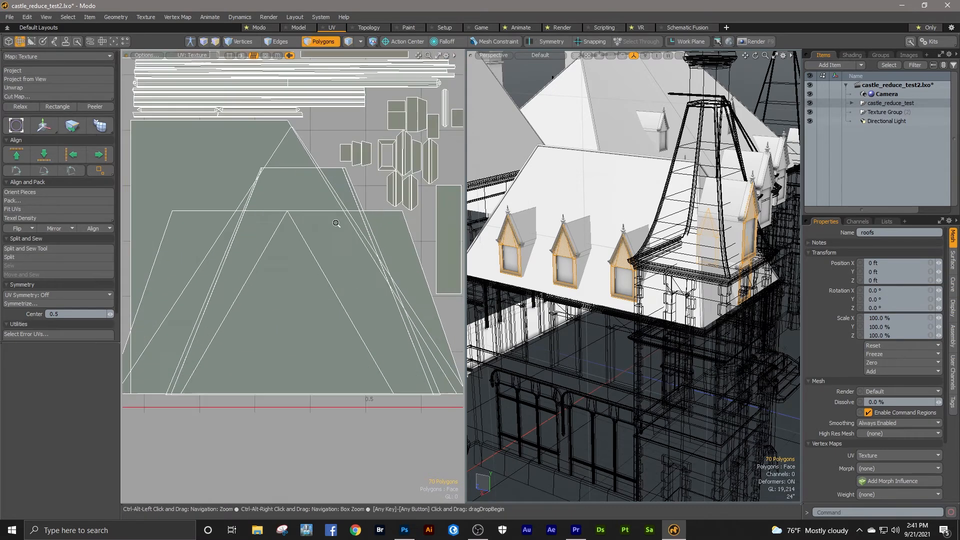
{"action": "left_click", "coordinate": [288, 239]}
{"action": "left_click", "coordinate": [290, 239]}
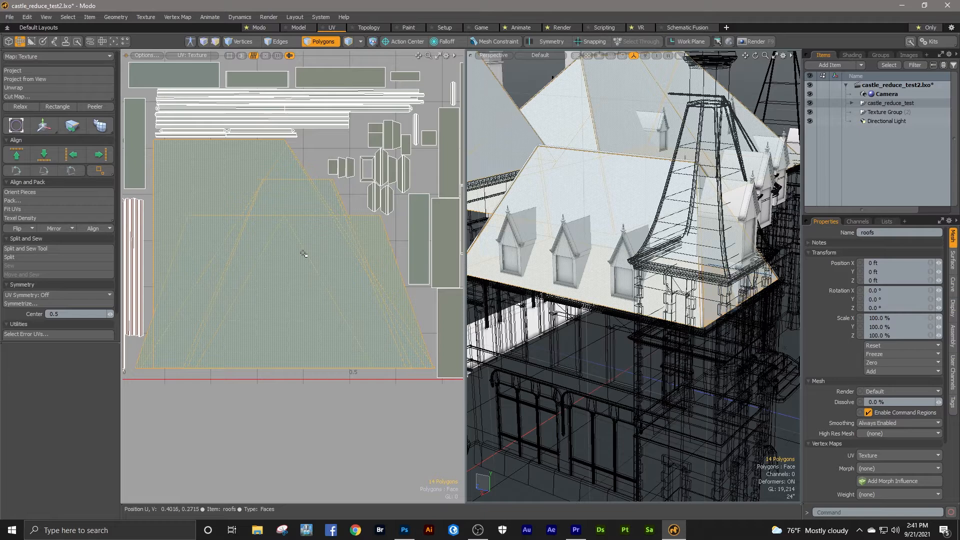
{"action": "left_click", "coordinate": [313, 241]}
{"action": "left_click_drag", "start_coordinate": [313, 242], "coordinate": [300, 247], "text": "ctrl+alt"}
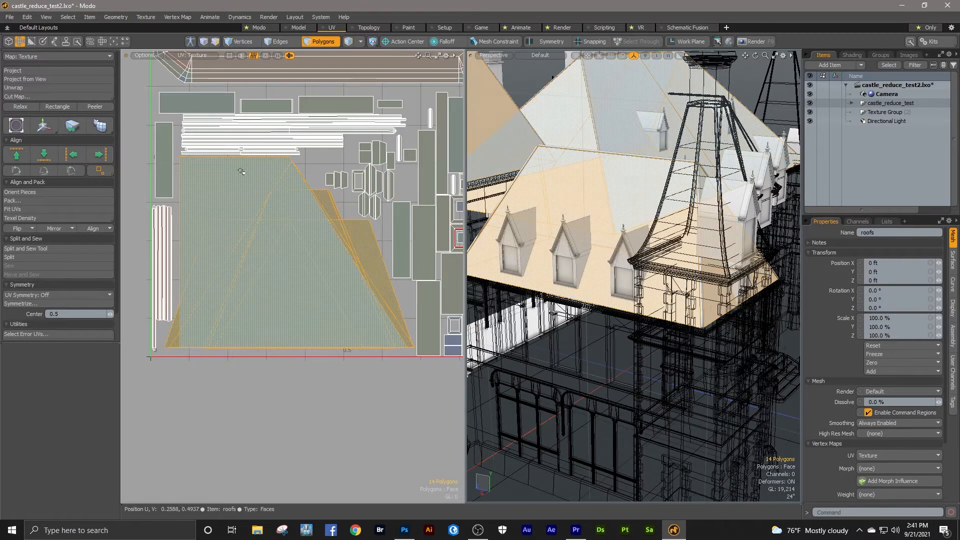
{"action": "left_click_drag", "start_coordinate": [337, 250], "coordinate": [283, 272], "text": "ctrl+alt"}
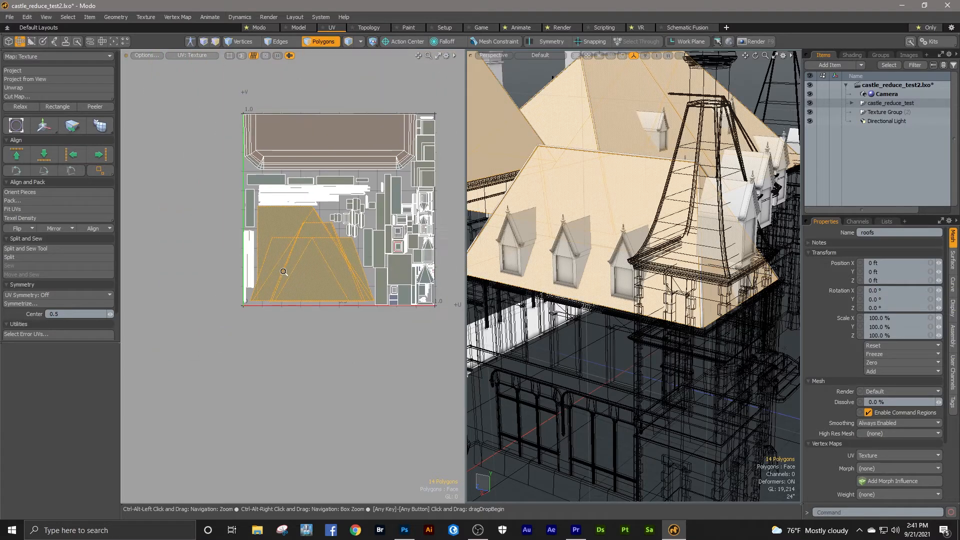
{"action": "left_click_drag", "start_coordinate": [344, 258], "coordinate": [295, 277], "text": "alt+shift"}
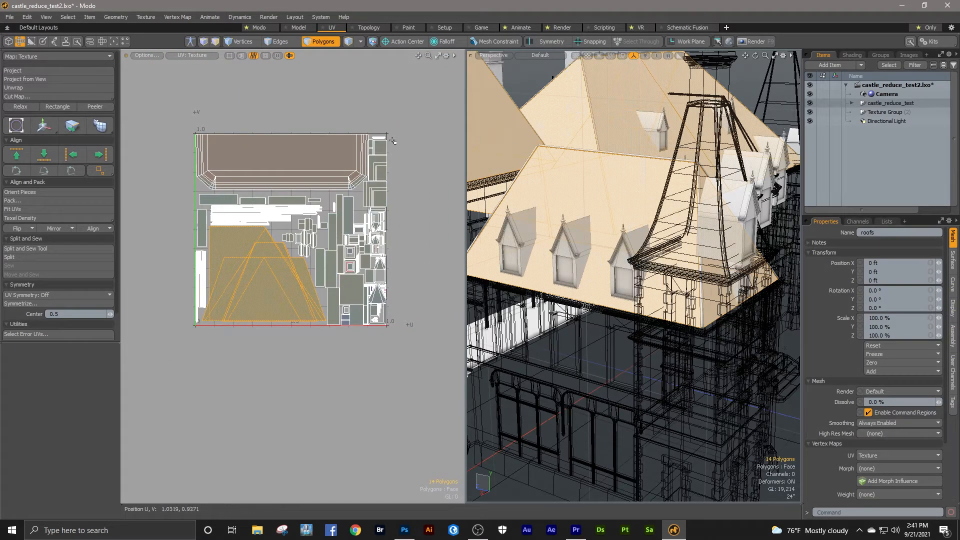
Return to the modelling layout and inspect the arrow pattern on the turret roof and walls around the dormers up close.
{"action": "left_click", "coordinate": [299, 28]}
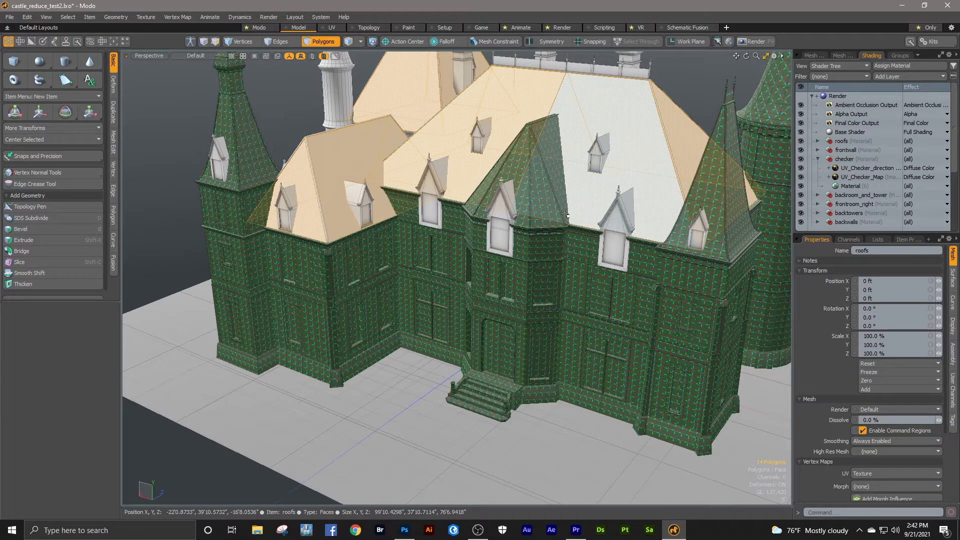
{"action": "left_click_drag", "start_coordinate": [515, 161], "coordinate": [533, 172], "text": "ctrl+alt"}
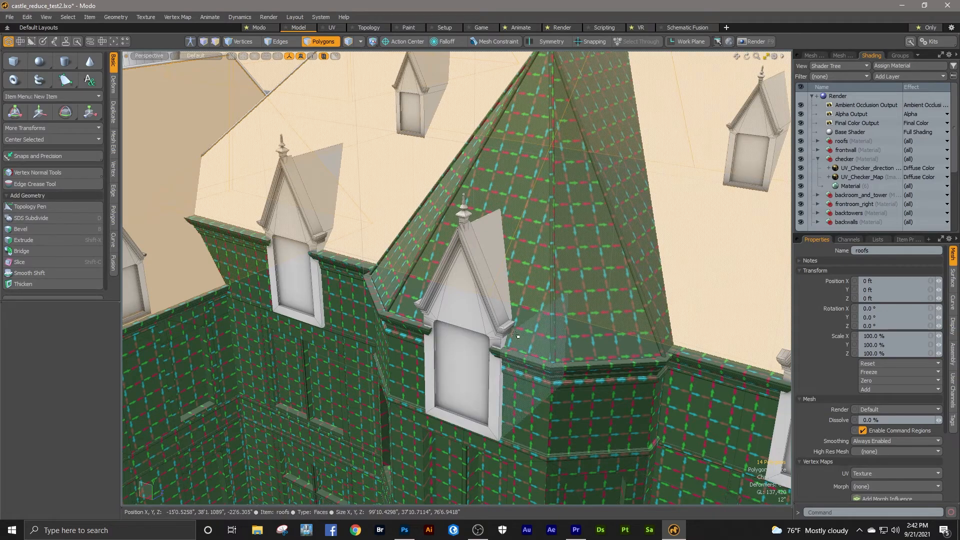
{"action": "left_click_drag", "start_coordinate": [495, 302], "coordinate": [464, 265], "text": "ctrl+alt"}
{"action": "left_click_drag", "start_coordinate": [537, 257], "coordinate": [580, 253], "text": "alt"}
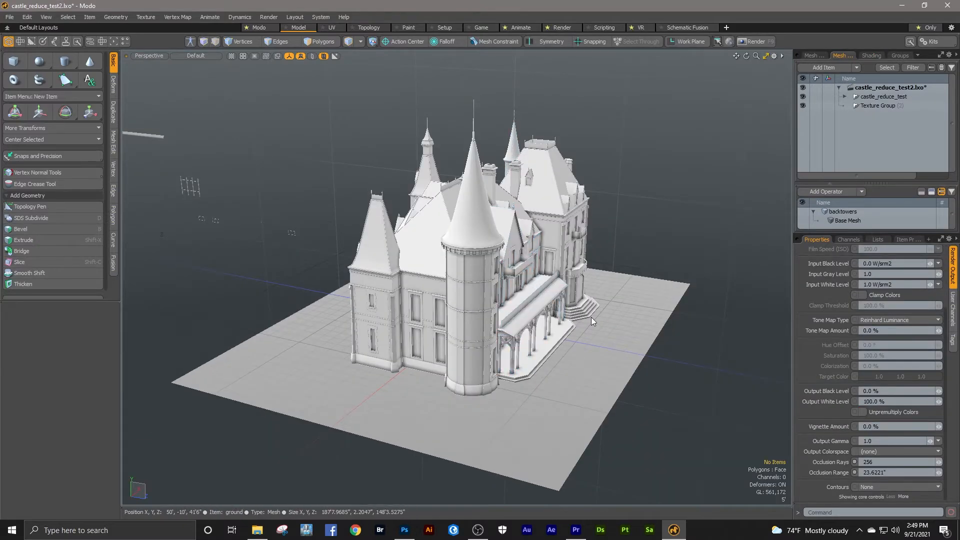
Select the round corner tower's mesh backroom_and_tower and expand the castle_reduce_test group in the item list.
{"action": "left_click", "coordinate": [466, 346]}
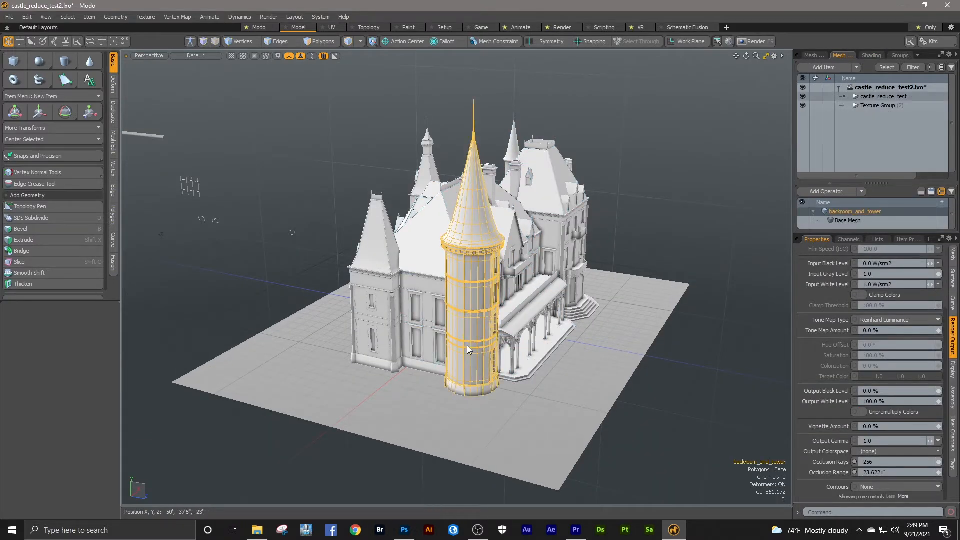
{"action": "left_click", "coordinate": [842, 96]}
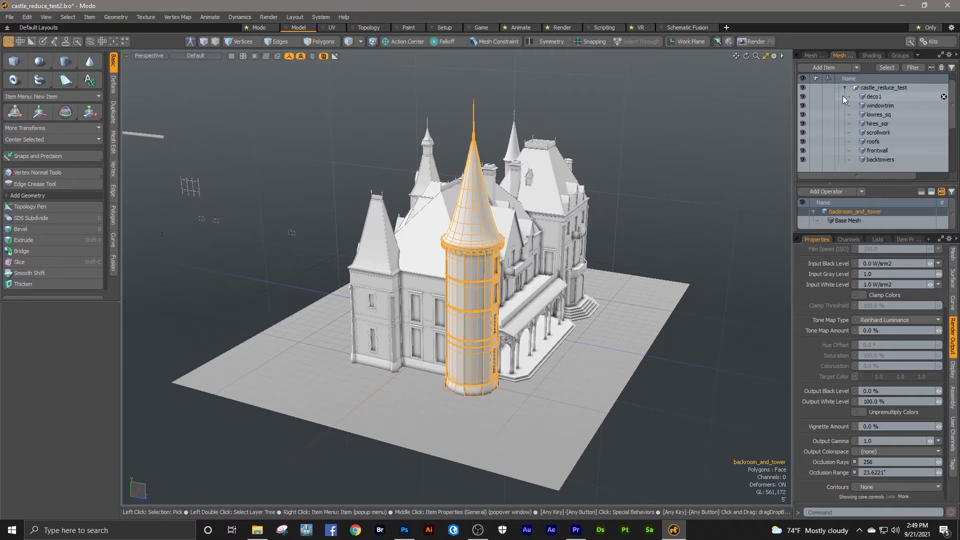
{"action": "scroll", "coordinate": [507, 322], "scroll_direction": "up", "scroll_amount": 5}
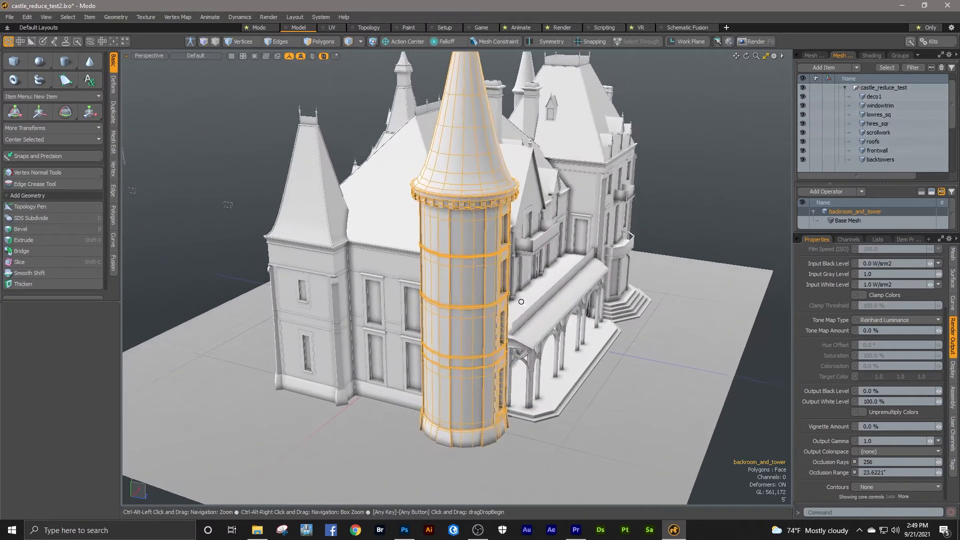
{"action": "mouse_move", "coordinate": [507, 318]}
{"action": "left_mouse_down", "text": "alt"}
{"action": "mouse_move", "coordinate": [469, 282]}
{"action": "mouse_move", "coordinate": [468, 264]}
{"action": "mouse_move", "coordinate": [507, 315]}
{"action": "left_mouse_up", "text": "alt"}
{"action": "left_click_drag", "start_coordinate": [430, 317], "coordinate": [430, 328], "text": "alt"}
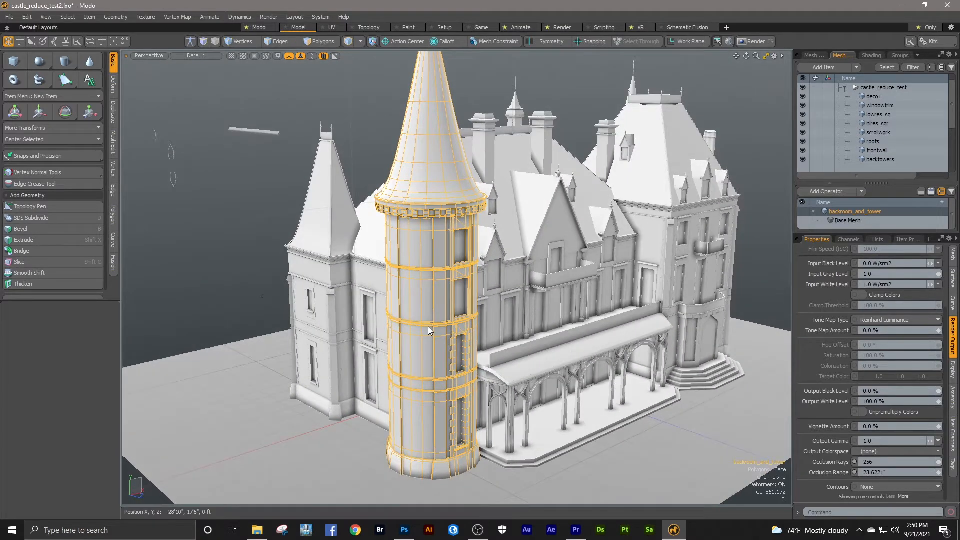
Select all connected polygons of the round tower's shaft and copy them into a new mesh item.
{"action": "key", "text": "3"}
{"action": "double_click", "coordinate": [427, 311]}
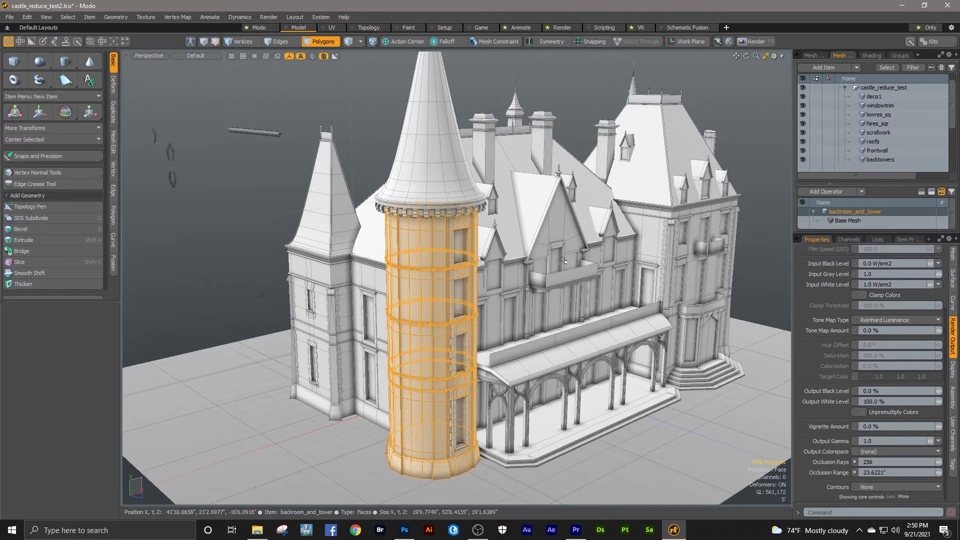
{"action": "key", "text": "n"}
{"action": "key", "text": "ctrl+v"}
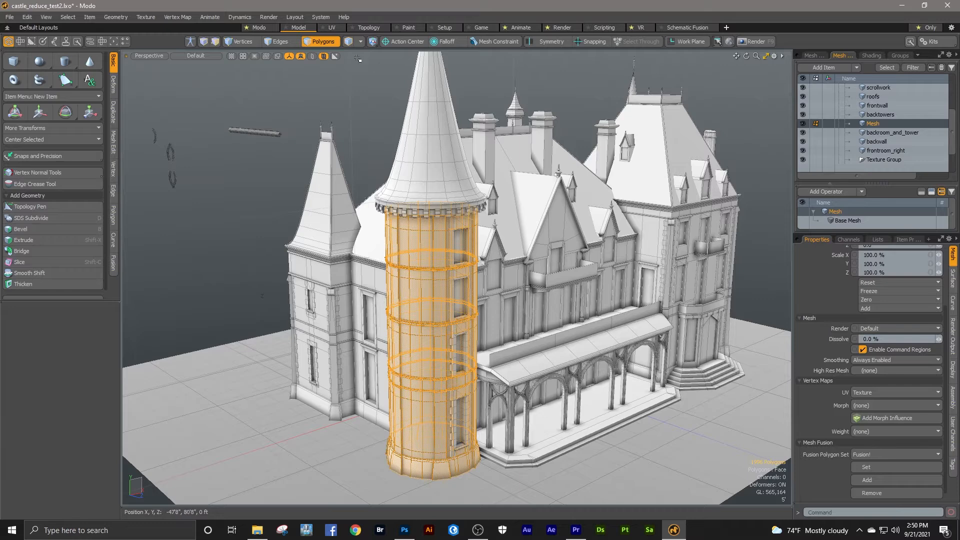
Switch to the UV layout, frame the copied tower, and select one wall strip in its UV map to locate it in 3D.
{"action": "left_click", "coordinate": [330, 28]}
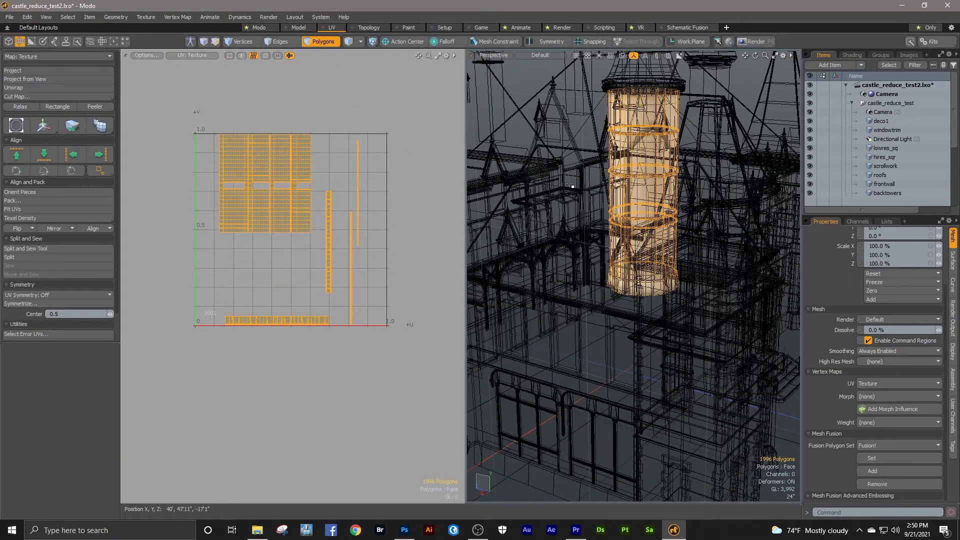
{"action": "left_click_drag", "start_coordinate": [618, 165], "coordinate": [610, 205], "text": "alt"}
{"action": "left_click_drag", "start_coordinate": [507, 195], "coordinate": [692, 206], "text": "alt+shift"}
{"action": "left_click_drag", "start_coordinate": [542, 200], "coordinate": [588, 195], "text": "alt"}
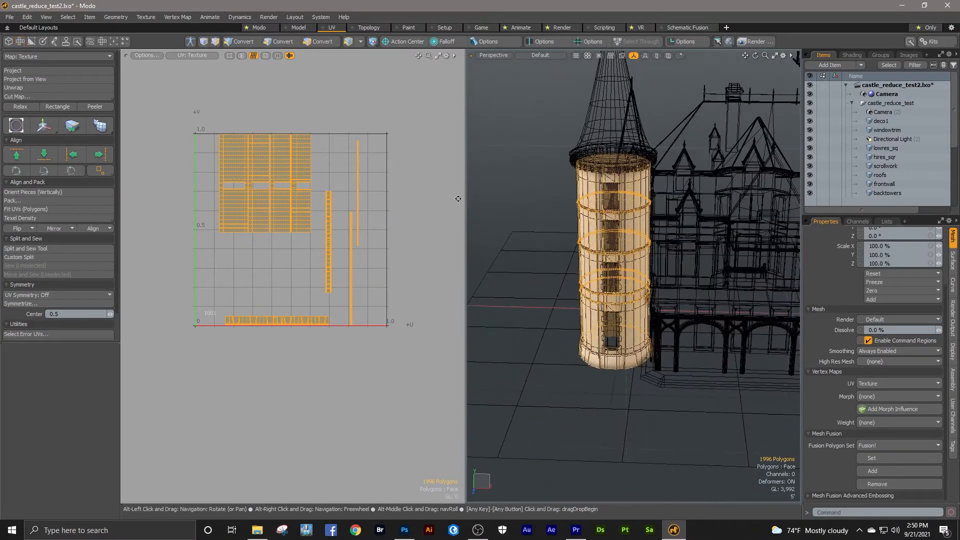
{"action": "scroll", "coordinate": [343, 176], "scroll_direction": "up", "scroll_amount": 3}
{"action": "left_click_drag", "start_coordinate": [190, 251], "coordinate": [195, 120]}
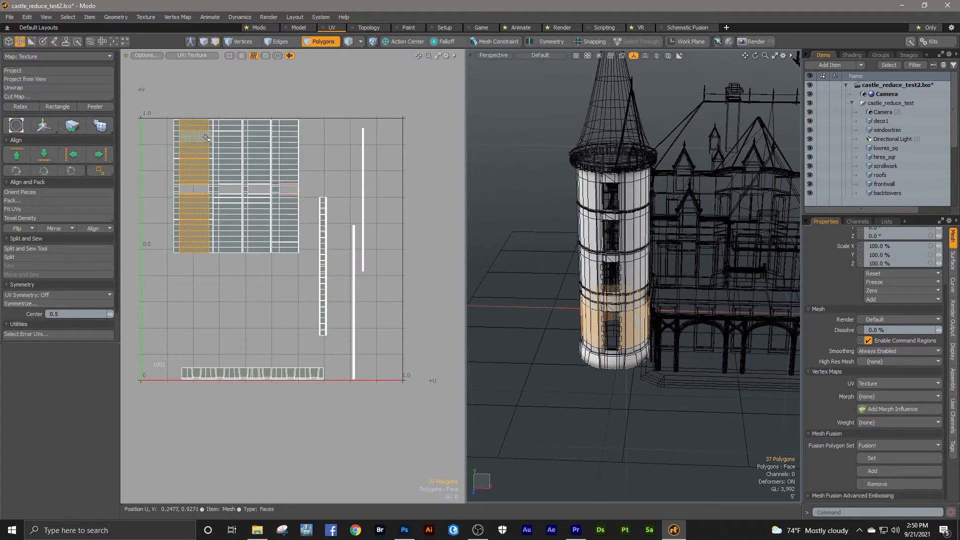
Select the two thin UV strips and inspect the matching trim rings on the tower up close.
{"action": "left_click", "coordinate": [78, 88]}
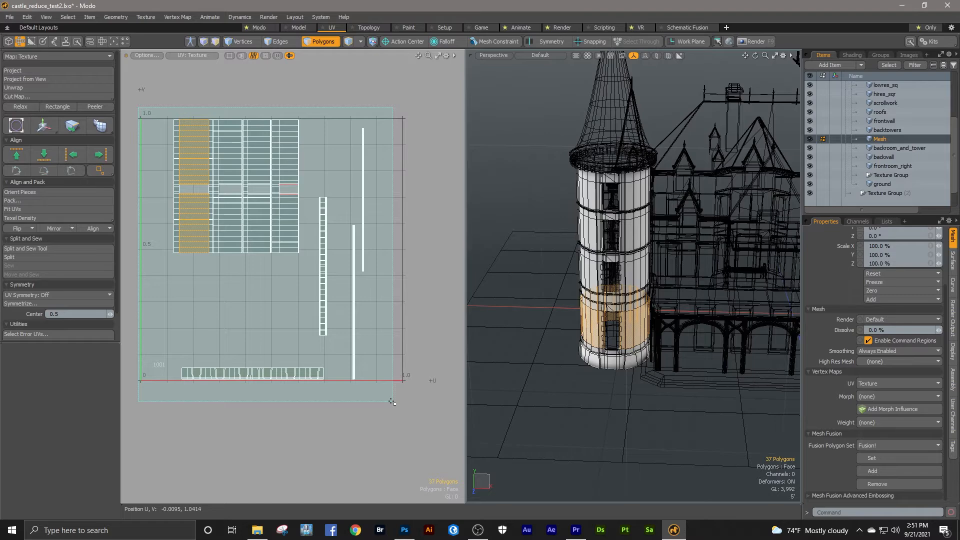
{"action": "right_click_drag", "start_coordinate": [392, 401], "coordinate": [391, 399]}
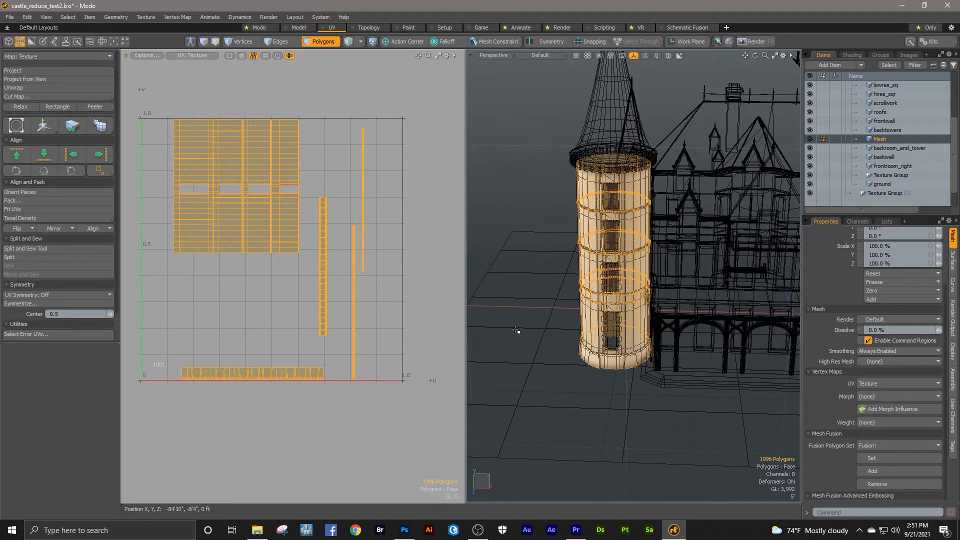
{"action": "scroll", "coordinate": [591, 247], "scroll_direction": "up", "scroll_amount": 6}
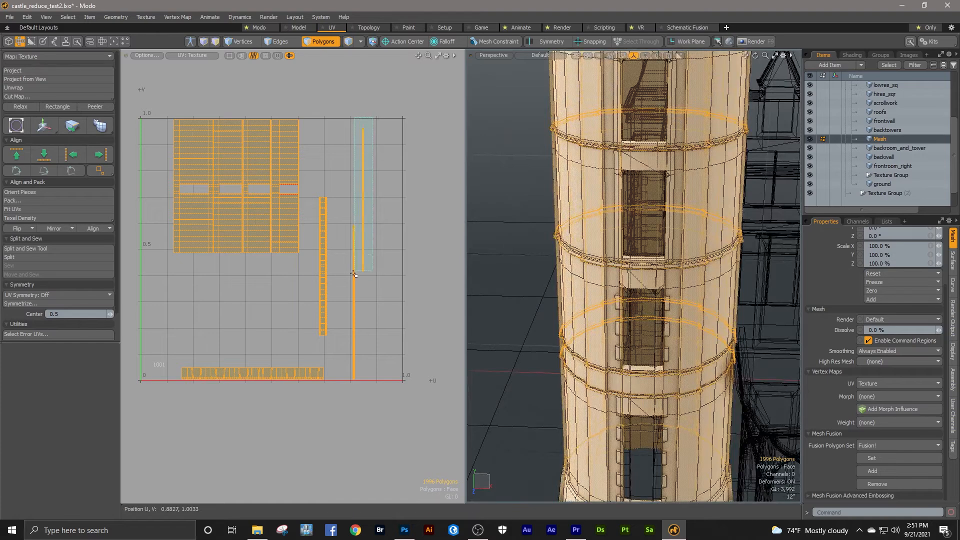
{"action": "left_click_drag", "start_coordinate": [344, 392], "coordinate": [345, 392]}
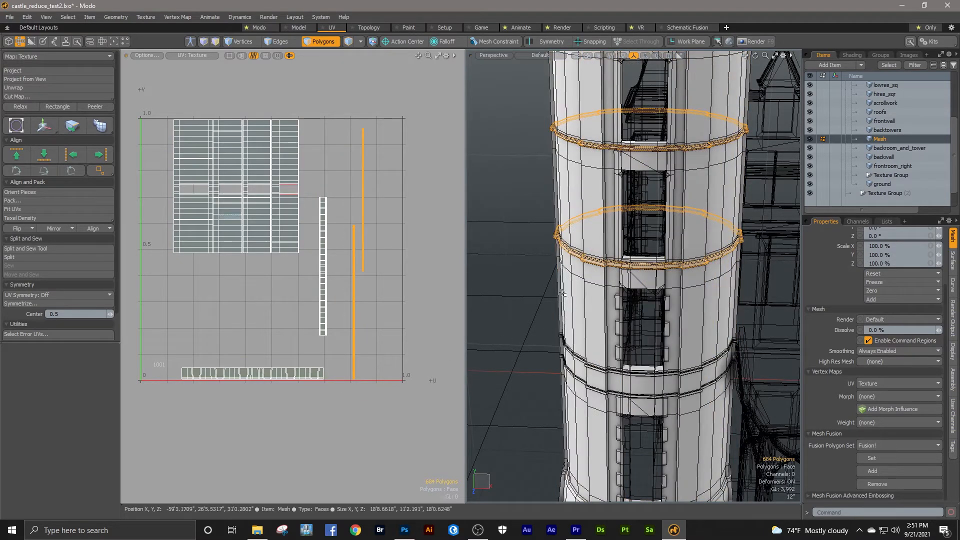
{"action": "scroll", "coordinate": [649, 228], "scroll_direction": "up", "scroll_amount": 5}
{"action": "scroll", "coordinate": [649, 228], "scroll_direction": "up", "scroll_amount": 3}
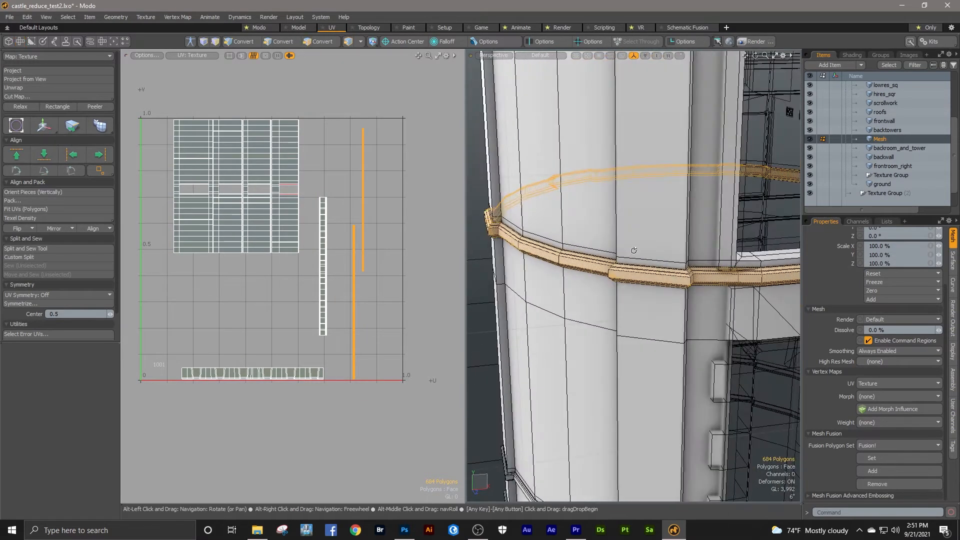
{"action": "scroll", "coordinate": [651, 235], "scroll_direction": "up", "scroll_amount": 3}
{"action": "scroll", "coordinate": [637, 260], "scroll_direction": "down", "scroll_amount": 5}
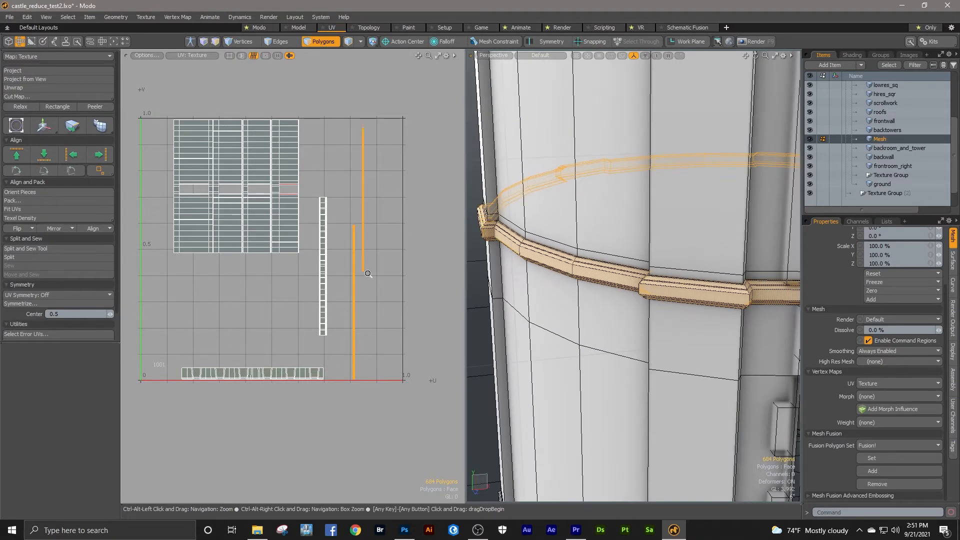
Select the wide banded UV strip and then the large wall block, comparing each with its highlighted part of the tower.
{"action": "left_click", "coordinate": [311, 333]}
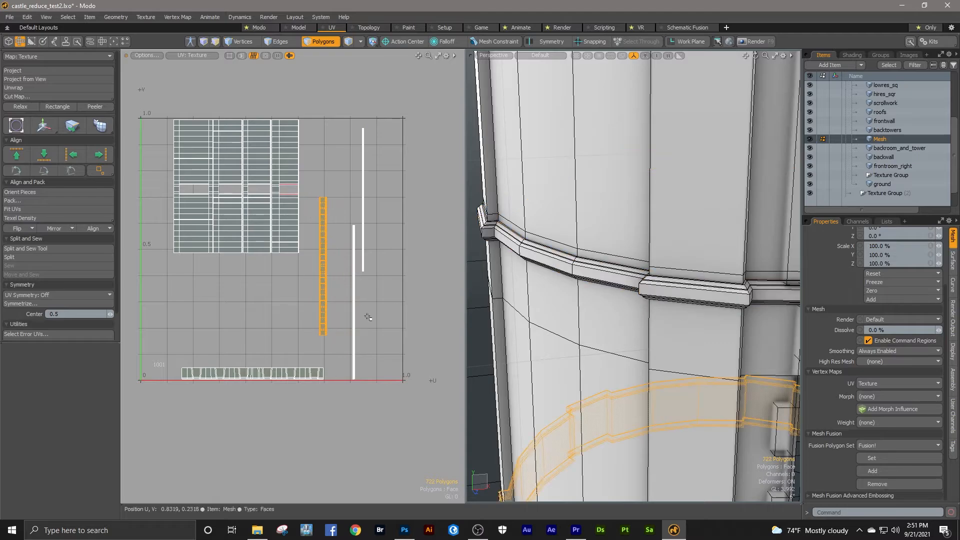
{"action": "scroll", "coordinate": [584, 352], "scroll_direction": "down", "scroll_amount": 5}
{"action": "scroll", "coordinate": [583, 352], "scroll_direction": "up", "scroll_amount": 10}
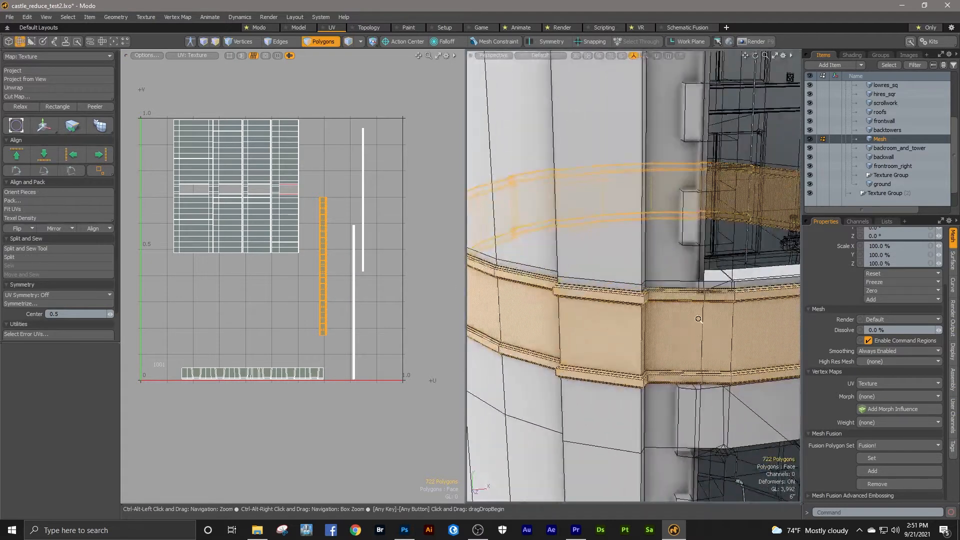
{"action": "scroll", "coordinate": [625, 296], "scroll_direction": "down", "scroll_amount": 10}
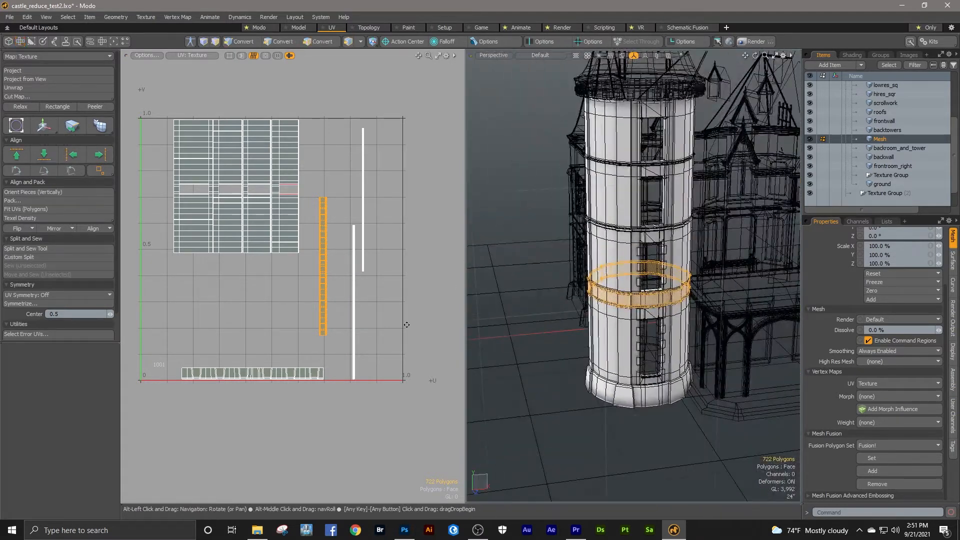
{"action": "left_click_drag", "start_coordinate": [186, 156], "coordinate": [306, 262]}
{"action": "left_click_drag", "start_coordinate": [624, 189], "coordinate": [586, 195], "text": "ctrl+alt"}
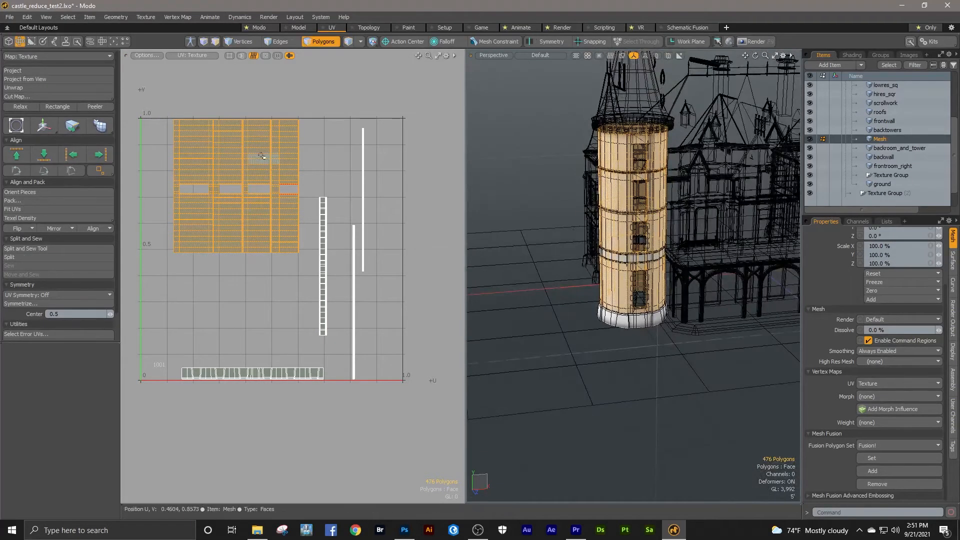
Select all of the tower's UV pieces, project them anew with the Atlas projection type, and examine the wall and ring pieces.
{"action": "left_click_drag", "start_coordinate": [145, 112], "coordinate": [252, 300]}
{"action": "left_click_drag", "start_coordinate": [400, 385], "coordinate": [400, 394]}
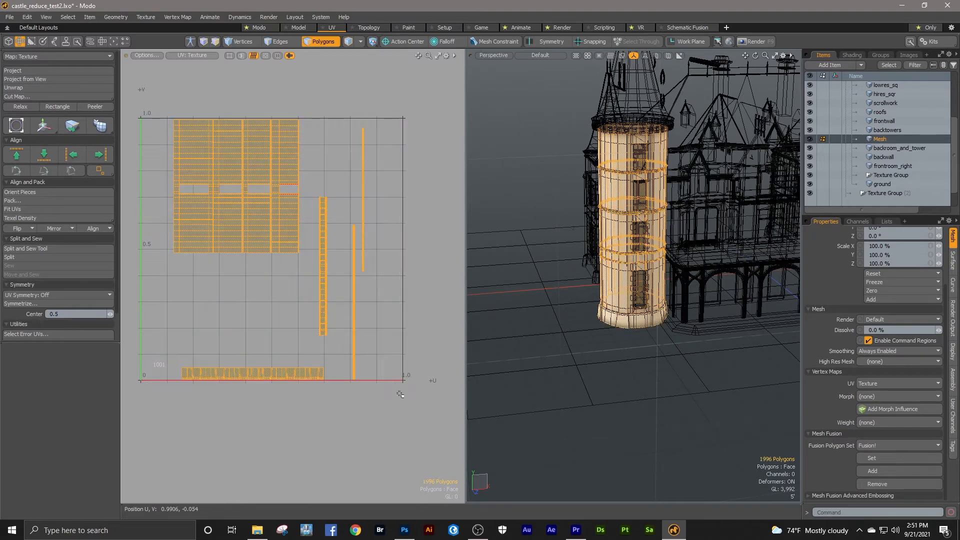
{"action": "left_click", "coordinate": [53, 71]}
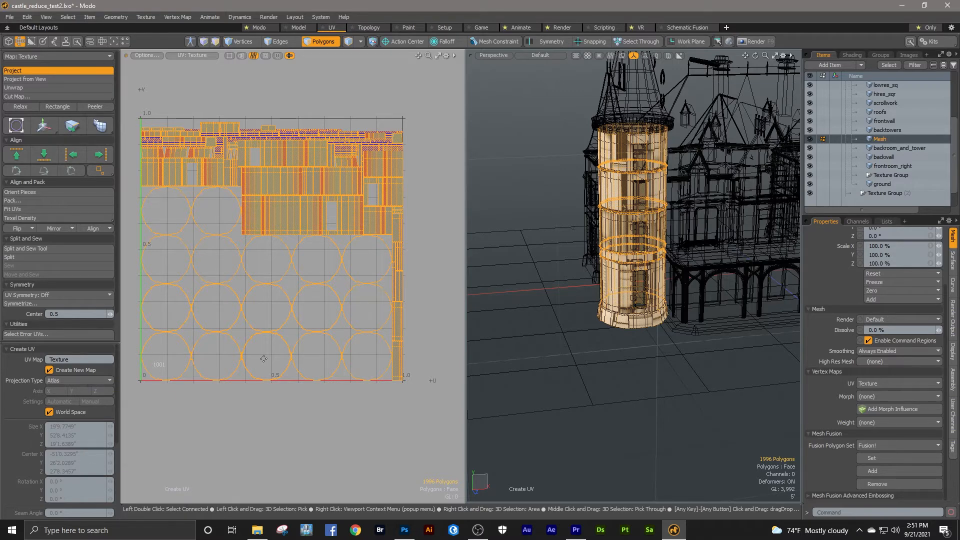
{"action": "left_click_drag", "start_coordinate": [293, 168], "coordinate": [388, 146], "text": "ctrl+alt"}
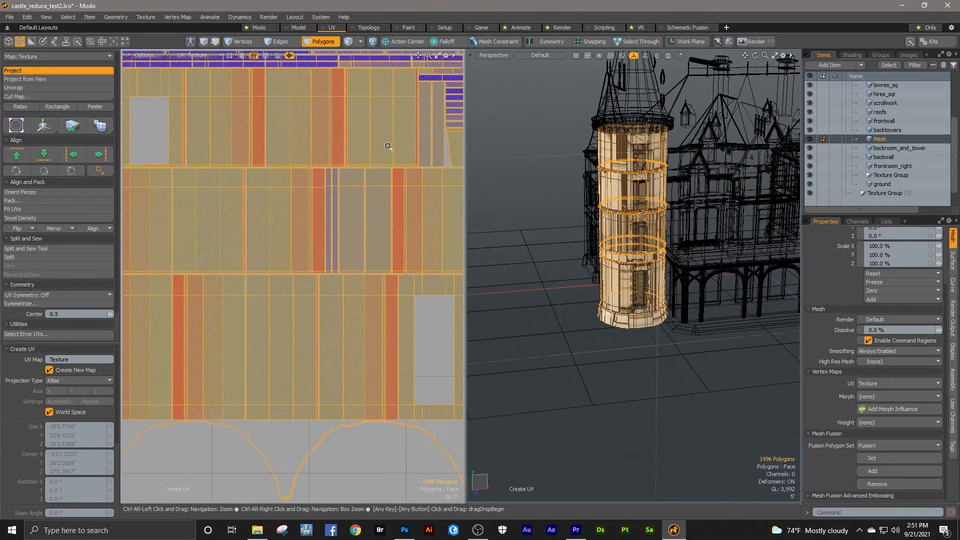
{"action": "left_click_drag", "start_coordinate": [317, 211], "coordinate": [190, 248], "text": "ctrl+alt"}
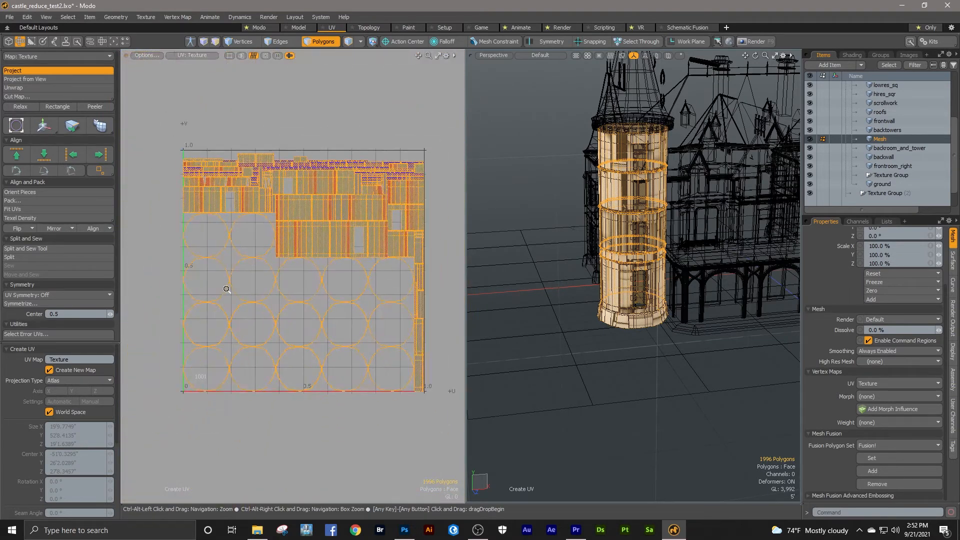
{"action": "left_click_drag", "start_coordinate": [240, 282], "coordinate": [355, 257], "text": "ctrl+alt"}
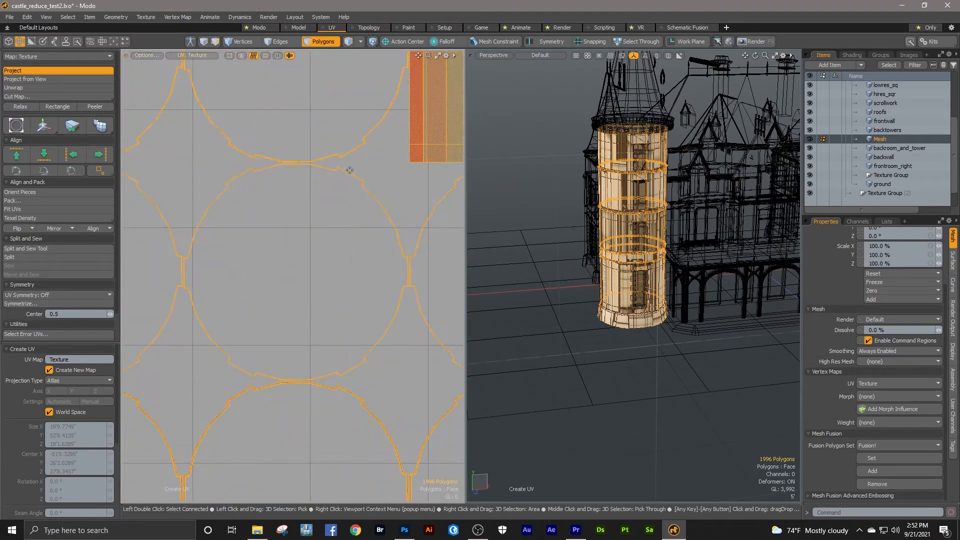
Drop the projection tool, select one circular UV piece, and trace which ring edge it covers on the tower.
{"action": "mouse_move", "coordinate": [589, 214]}
{"action": "left_mouse_down", "text": "ctrl+alt"}
{"action": "mouse_move", "coordinate": [650, 206]}
{"action": "mouse_move", "coordinate": [592, 230]}
{"action": "left_mouse_up", "text": "ctrl+alt"}
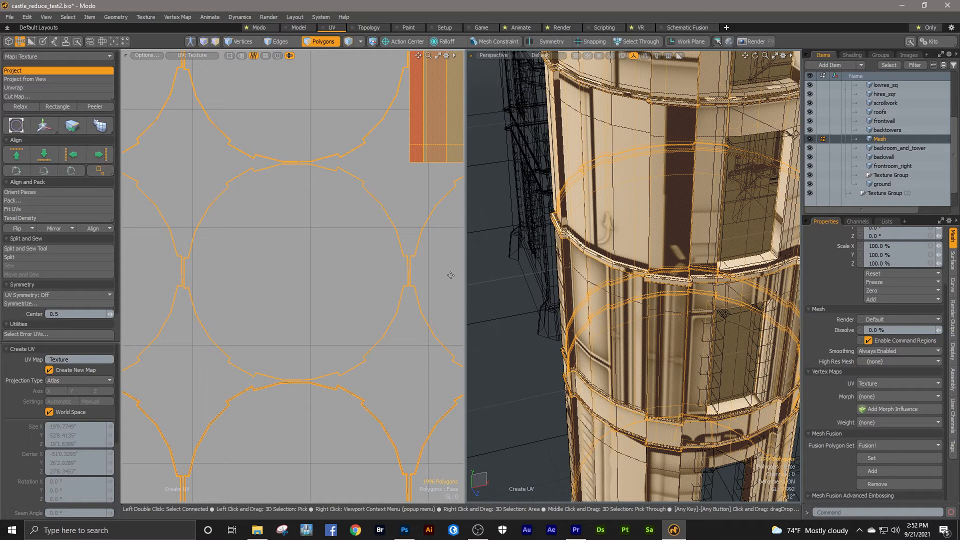
{"action": "key", "text": "q"}
{"action": "double_click", "coordinate": [397, 234]}
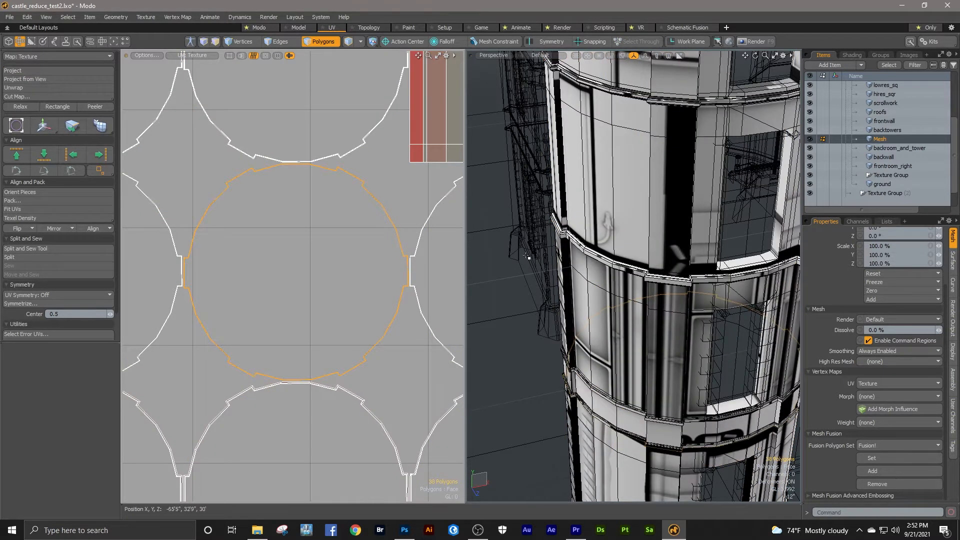
{"action": "left_click_drag", "start_coordinate": [657, 341], "coordinate": [575, 350], "text": "ctrl+alt"}
{"action": "left_click_drag", "start_coordinate": [339, 268], "coordinate": [166, 311], "text": "ctrl+alt"}
{"action": "left_click_drag", "start_coordinate": [625, 262], "coordinate": [576, 279], "text": "ctrl+alt"}
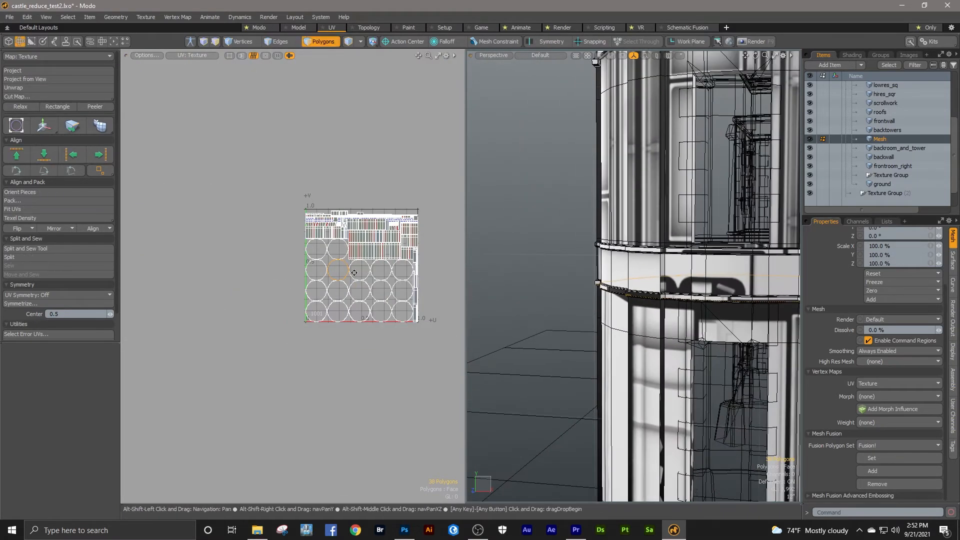
{"action": "left_click_drag", "start_coordinate": [354, 273], "coordinate": [258, 295], "text": "alt+shift"}
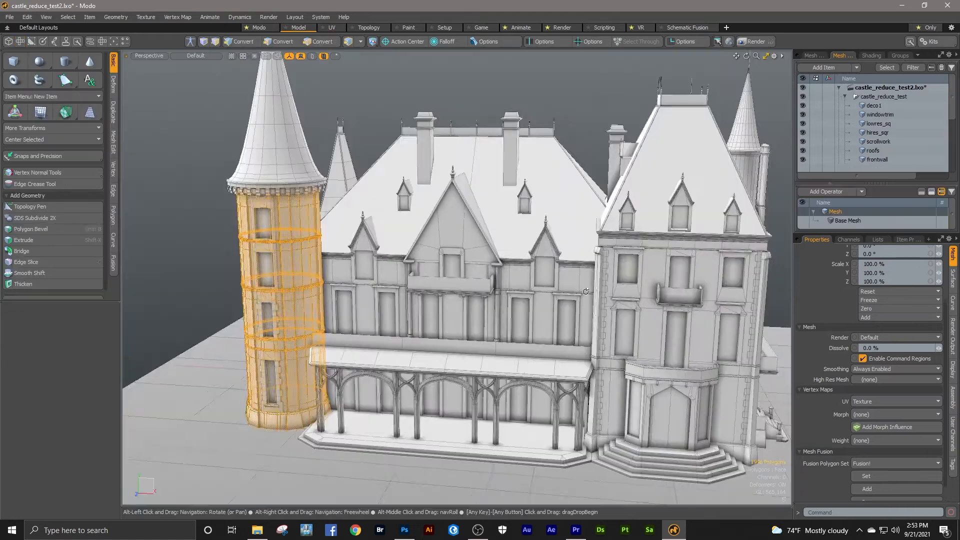
Return to the modelling layout and select the frontroom_right mesh at the arched front entrance.
{"action": "left_click_drag", "start_coordinate": [525, 238], "coordinate": [469, 242], "text": "alt"}
{"action": "key", "text": "3"}
{"action": "scroll", "coordinate": [536, 327], "scroll_direction": "up", "scroll_amount": 6}
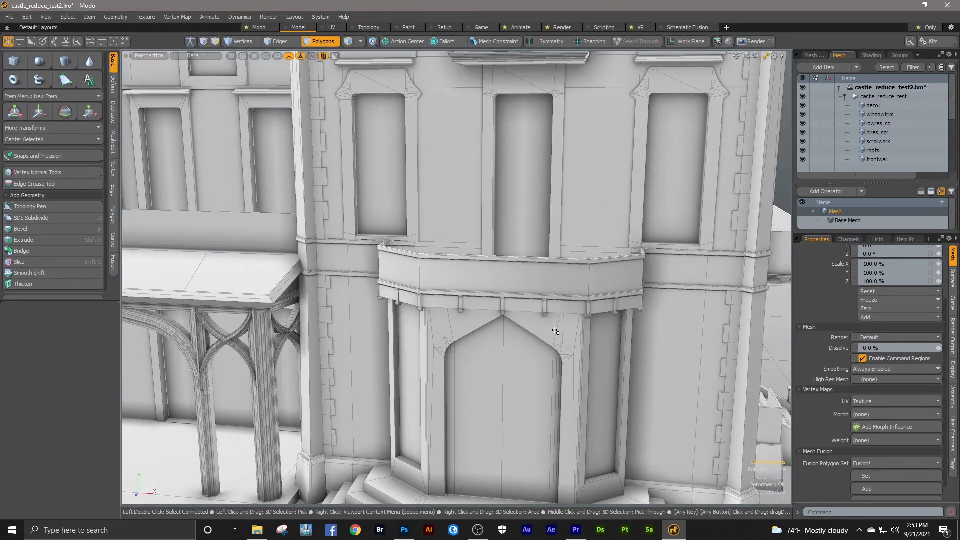
{"action": "key", "text": "5"}
{"action": "left_click", "coordinate": [556, 329]}
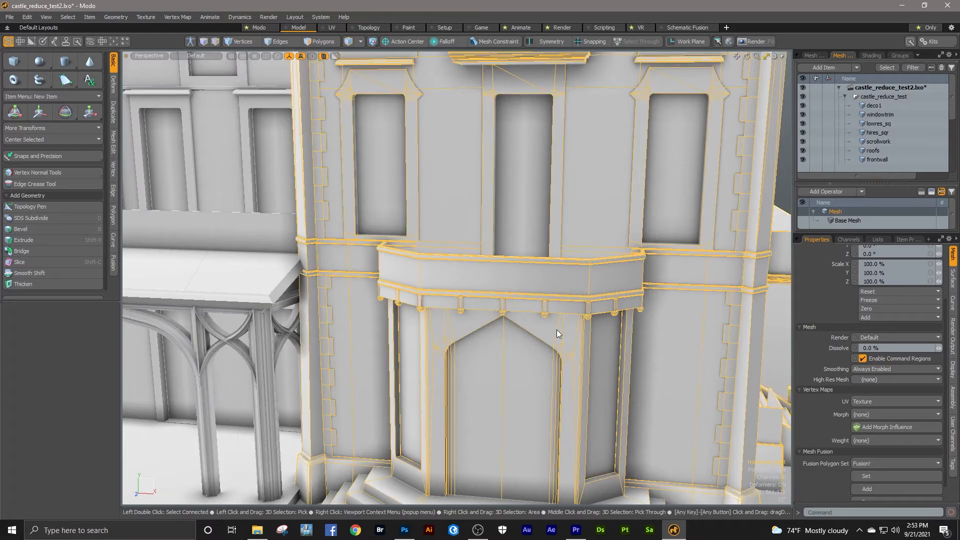
Select the connected polygons of the entrance bay around the arched door and view their piece in the UV layout.
{"action": "key", "text": "3"}
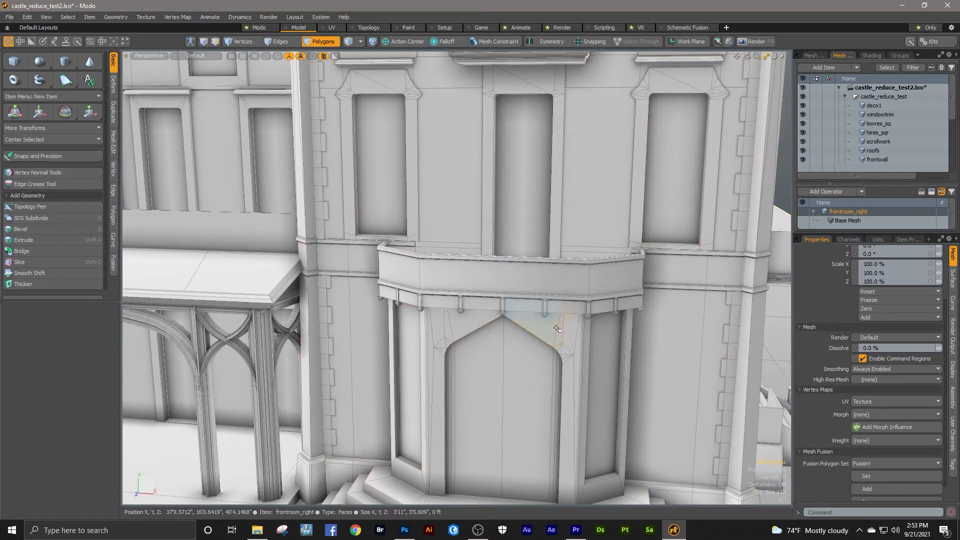
{"action": "double_click", "coordinate": [557, 328]}
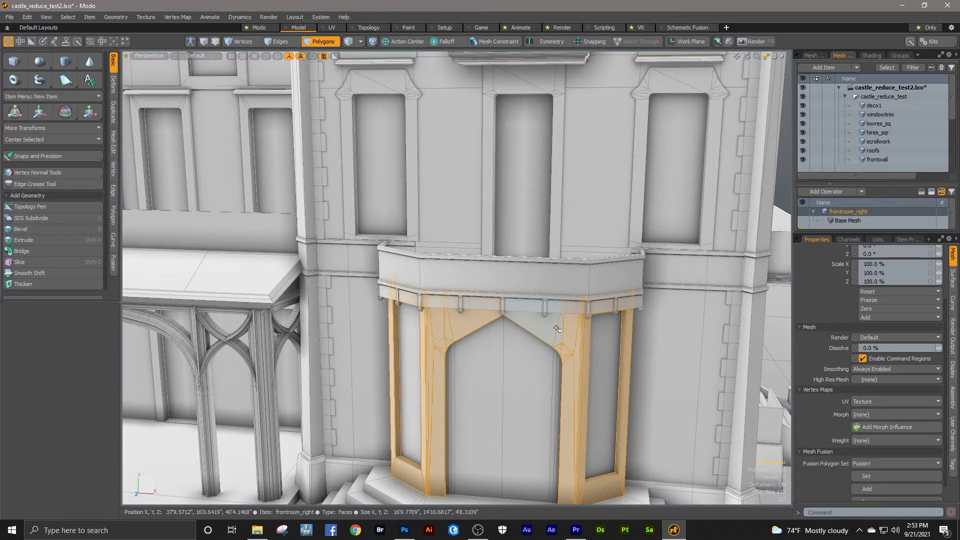
{"action": "left_click", "coordinate": [329, 28]}
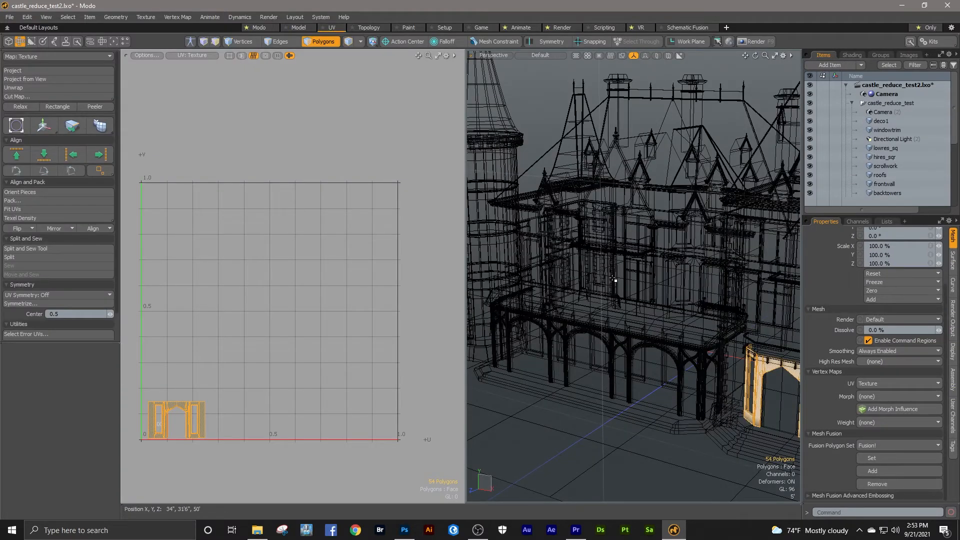
{"action": "left_click_drag", "start_coordinate": [627, 261], "coordinate": [543, 214], "text": "ctrl+alt"}
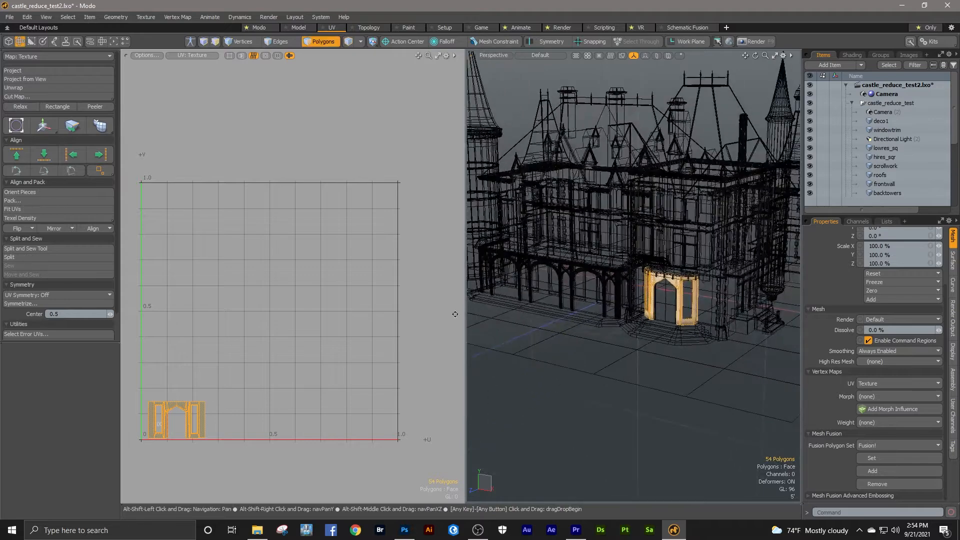
Compare the entrance bay's UV piece around the pointed arch and window openings with the selected polygons on the mesh.
{"action": "left_click_drag", "start_coordinate": [145, 437], "coordinate": [317, 291], "text": "ctrl+alt"}
{"action": "left_click_drag", "start_coordinate": [666, 291], "coordinate": [747, 264], "text": "ctrl+alt"}
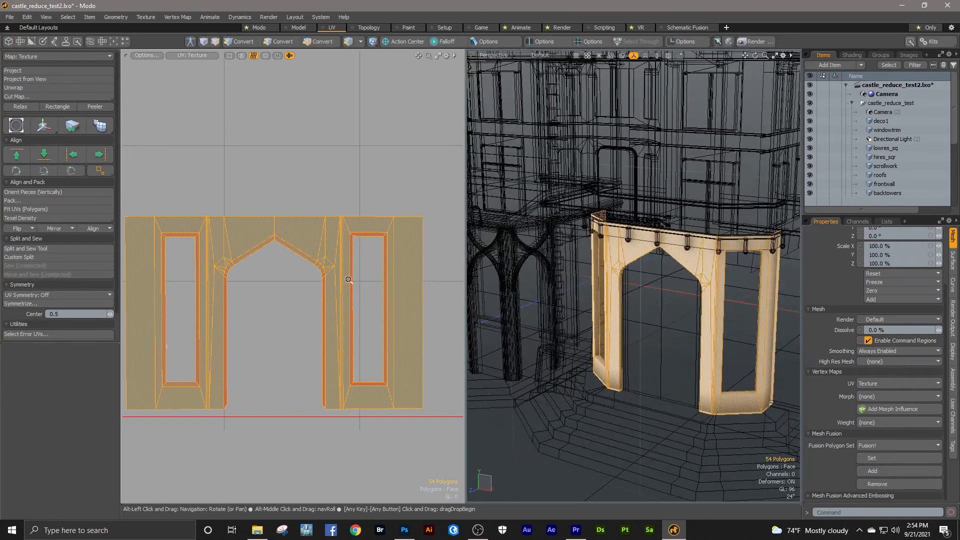
{"action": "left_click_drag", "start_coordinate": [310, 256], "coordinate": [381, 223], "text": "ctrl+alt"}
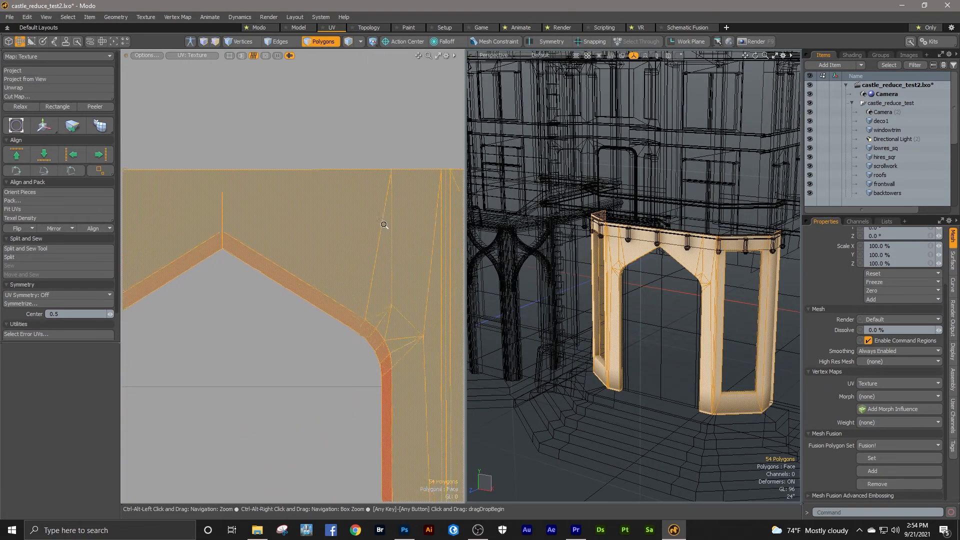
{"action": "left_click_drag", "start_coordinate": [339, 295], "coordinate": [278, 313], "text": "ctrl+alt"}
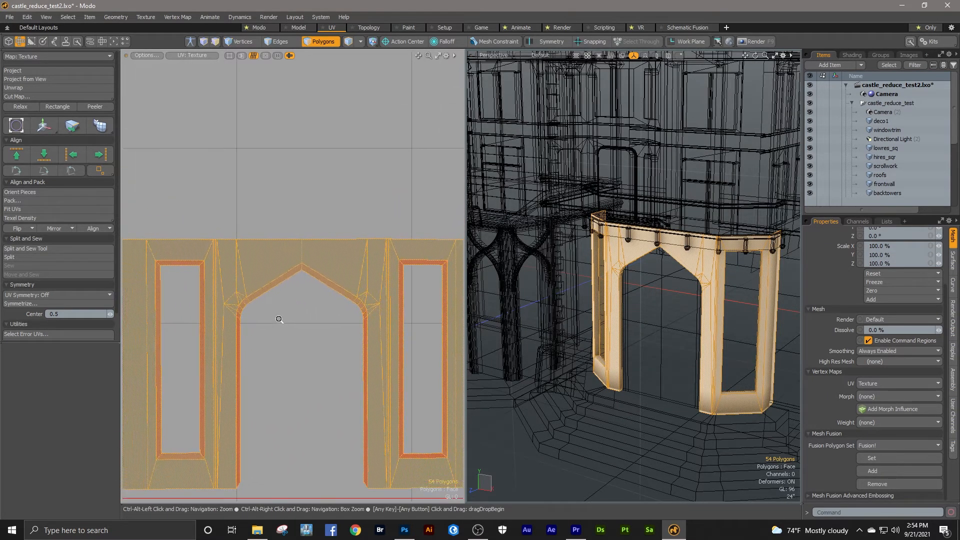
{"action": "left_click_drag", "start_coordinate": [622, 349], "coordinate": [661, 310], "text": "alt"}
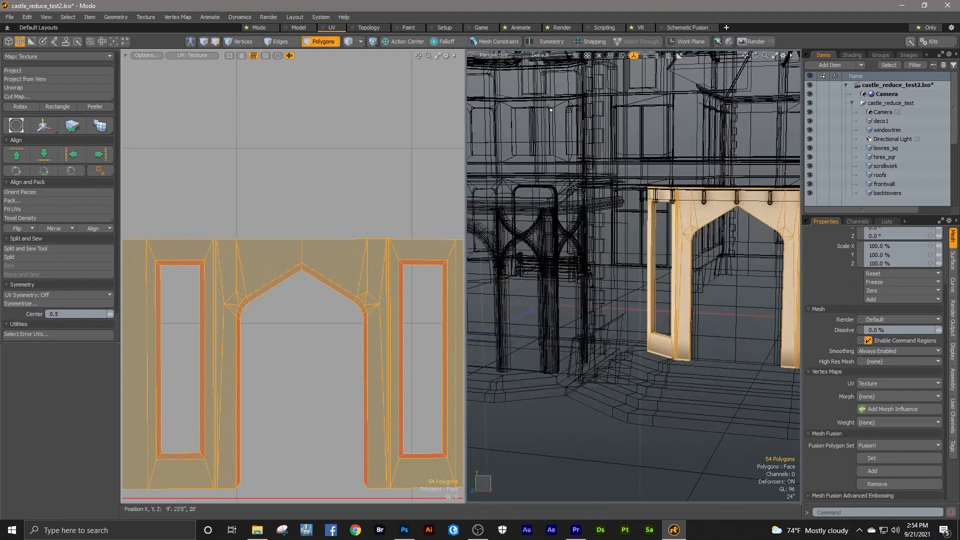
Check the entrance bay against its UV piece in the Front view, and inspect its angled side window in Perspective.
{"action": "left_click", "coordinate": [494, 54]}
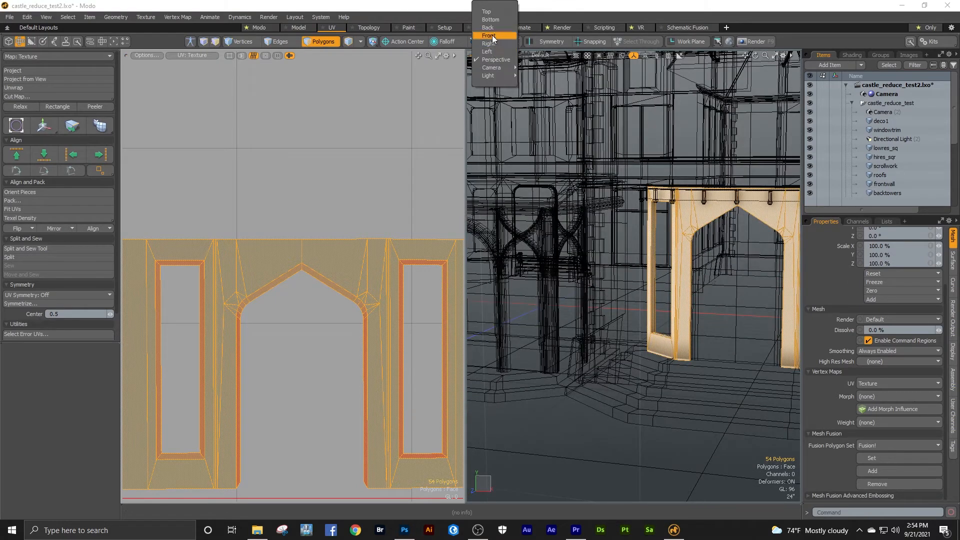
{"action": "left_click", "coordinate": [492, 36]}
{"action": "left_click_drag", "start_coordinate": [645, 127], "coordinate": [536, 180], "text": "ctrl+alt"}
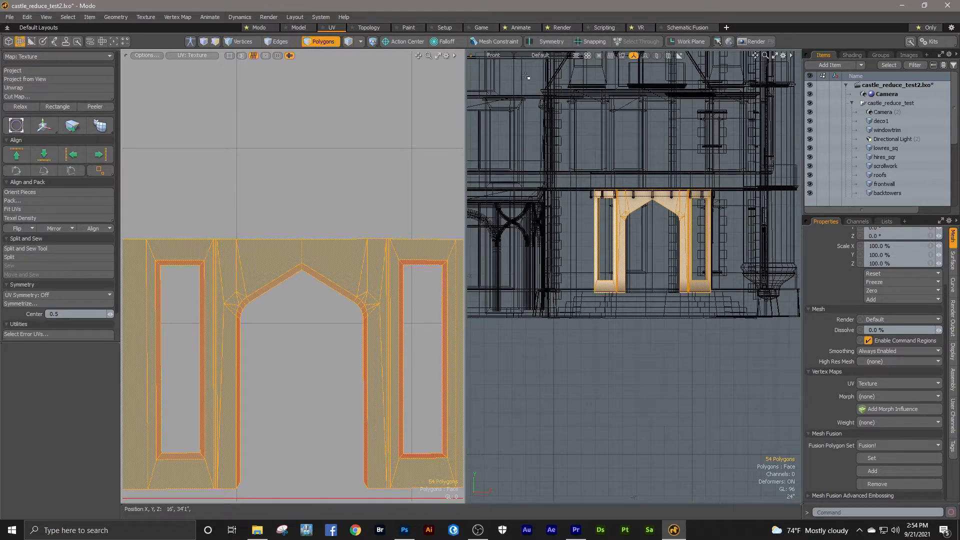
{"action": "left_click", "coordinate": [502, 56]}
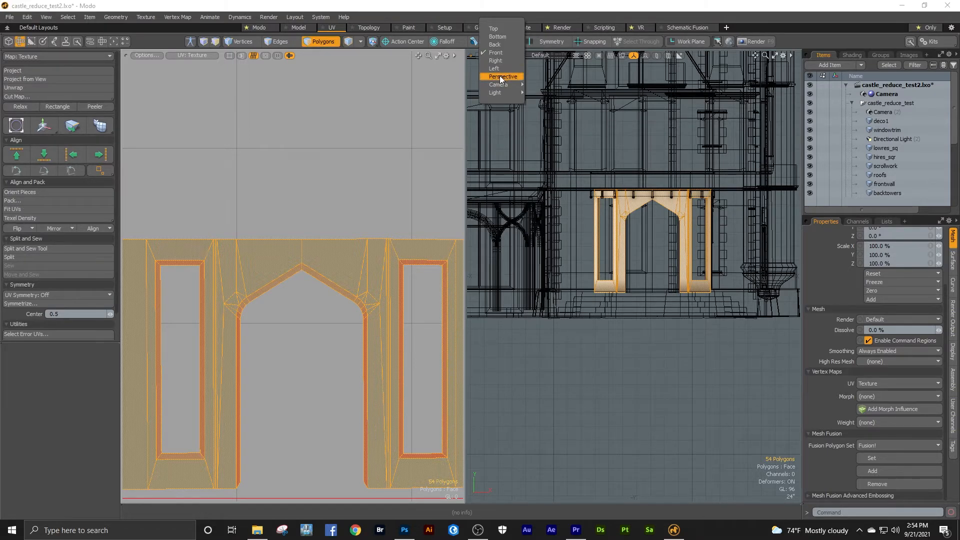
{"action": "left_click", "coordinate": [499, 76]}
{"action": "left_click_drag", "start_coordinate": [590, 230], "coordinate": [650, 226], "text": "alt"}
{"action": "left_click_drag", "start_coordinate": [700, 250], "coordinate": [553, 233], "text": "ctrl+alt"}
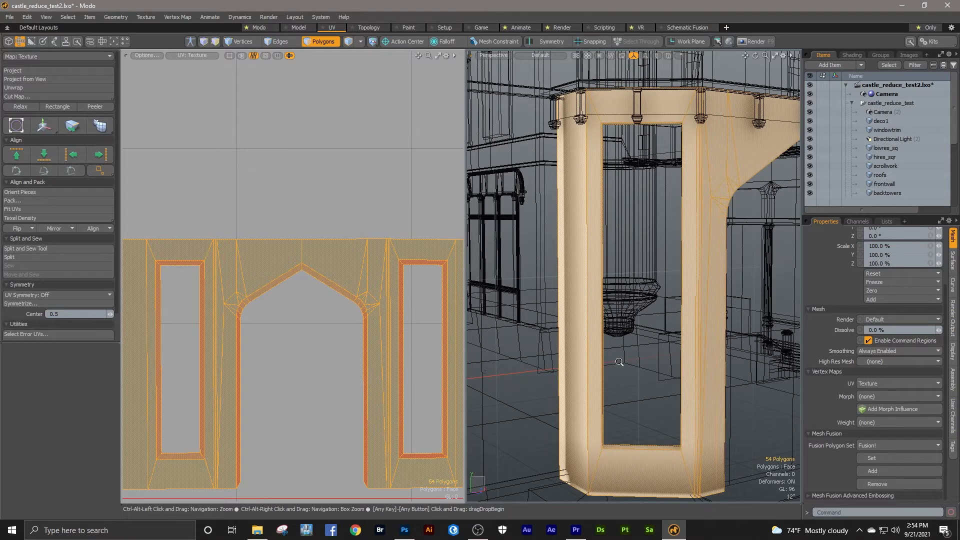
Try projecting the entrance bay's UVs with the Atlas 2 projection type, examine the separated pieces, and undo the projection.
{"action": "left_click_drag", "start_coordinate": [407, 285], "coordinate": [346, 269], "text": "ctrl+alt"}
{"action": "mouse_move", "coordinate": [583, 268]}
{"action": "left_mouse_down", "text": "ctrl+alt"}
{"action": "mouse_move", "coordinate": [565, 269]}
{"action": "mouse_move", "coordinate": [652, 279]}
{"action": "mouse_move", "coordinate": [577, 282]}
{"action": "left_mouse_up", "text": "ctrl+alt"}
{"action": "left_click_drag", "start_coordinate": [405, 302], "coordinate": [205, 392], "text": "ctrl+alt"}
{"action": "left_click_drag", "start_coordinate": [367, 293], "coordinate": [307, 307], "text": "ctrl+alt"}
{"action": "left_click_drag", "start_coordinate": [316, 280], "coordinate": [255, 298], "text": "alt"}
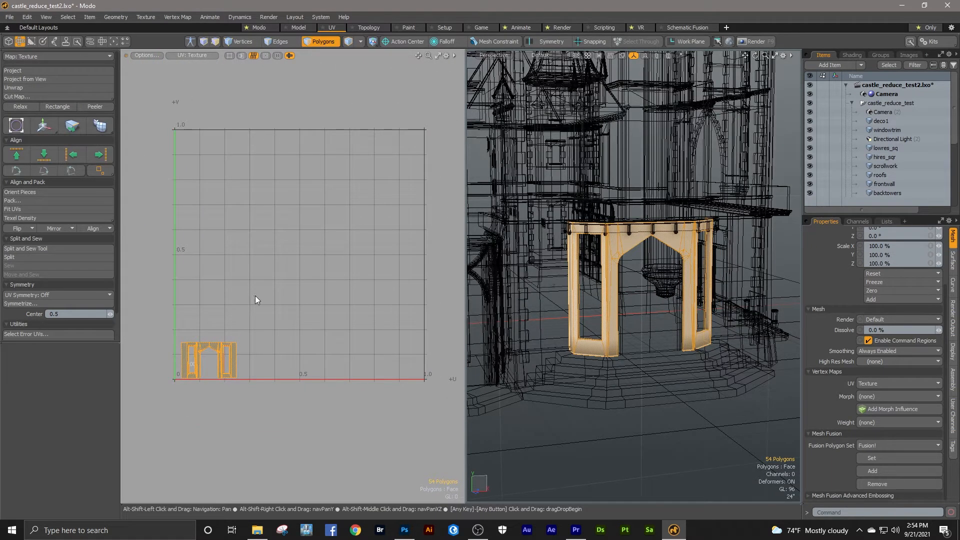
{"action": "left_click", "coordinate": [51, 71]}
{"action": "left_click_drag", "start_coordinate": [282, 248], "coordinate": [331, 240], "text": "ctrl+alt"}
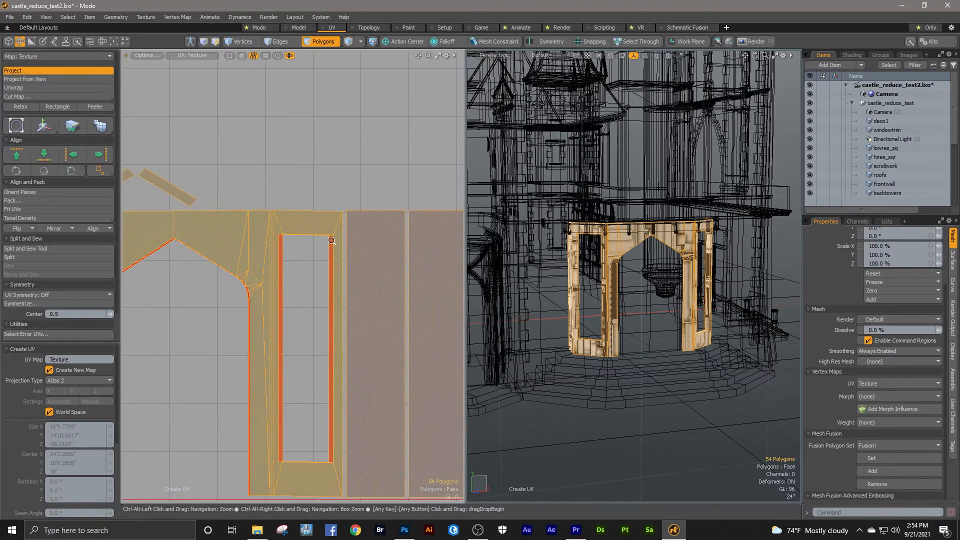
{"action": "key", "text": "a"}
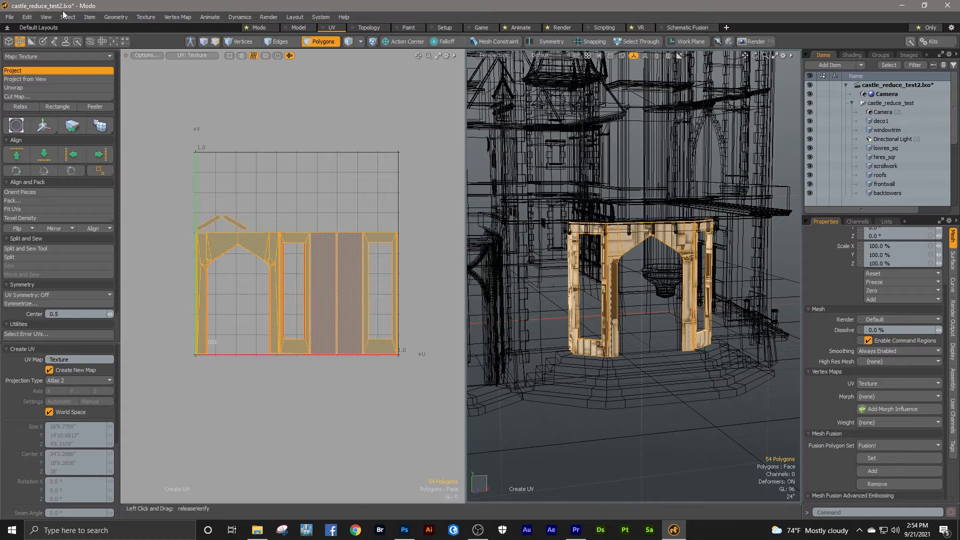
{"action": "left_click", "coordinate": [35, 19]}
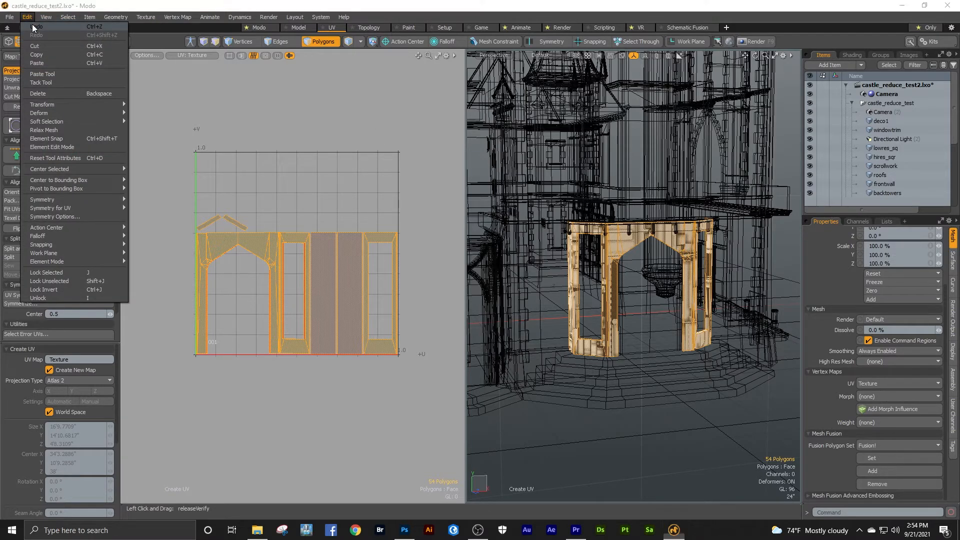
{"action": "left_click", "coordinate": [33, 28]}
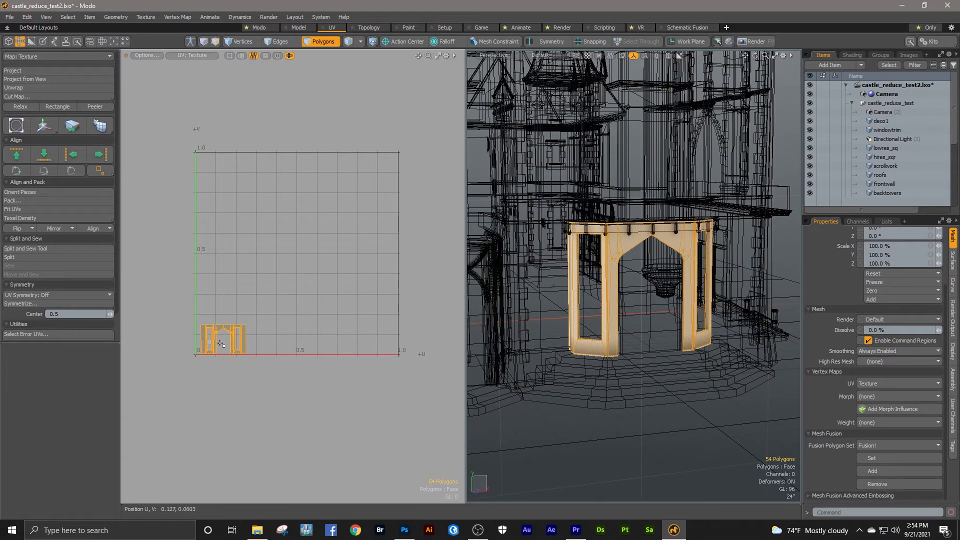
Select the outer top edge of the window frame strip in the UV layout and locate it on the entrance bay.
{"action": "left_click_drag", "start_coordinate": [221, 342], "coordinate": [380, 284], "text": "ctrl+alt"}
{"action": "left_click_drag", "start_coordinate": [590, 249], "coordinate": [577, 255], "text": "ctrl+alt"}
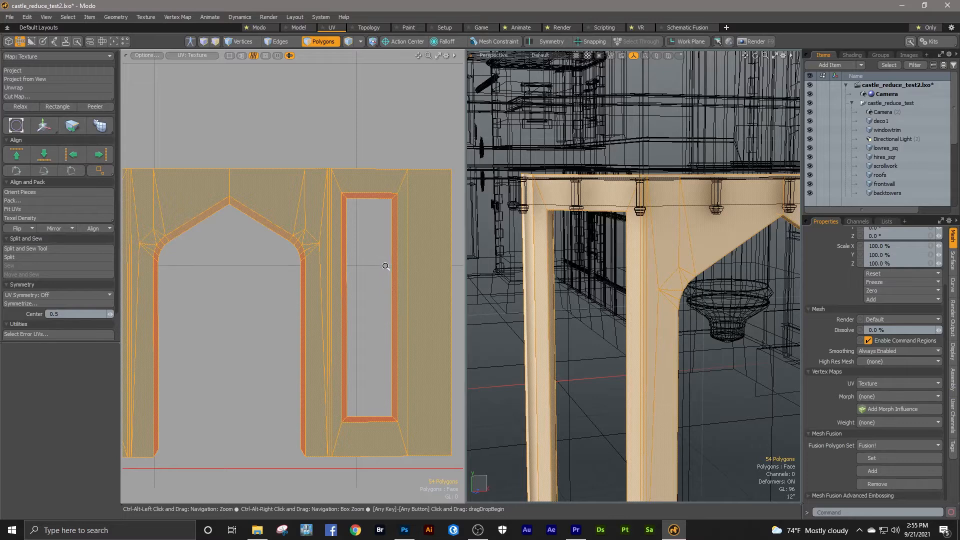
{"action": "left_click_drag", "start_coordinate": [368, 261], "coordinate": [388, 246], "text": "ctrl+alt"}
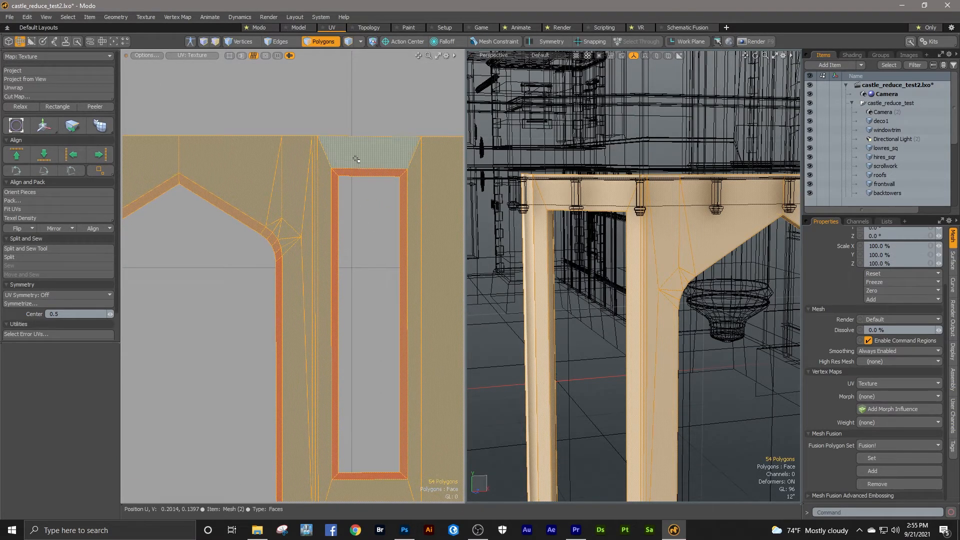
{"action": "scroll", "coordinate": [353, 150], "scroll_direction": "up", "scroll_amount": 5}
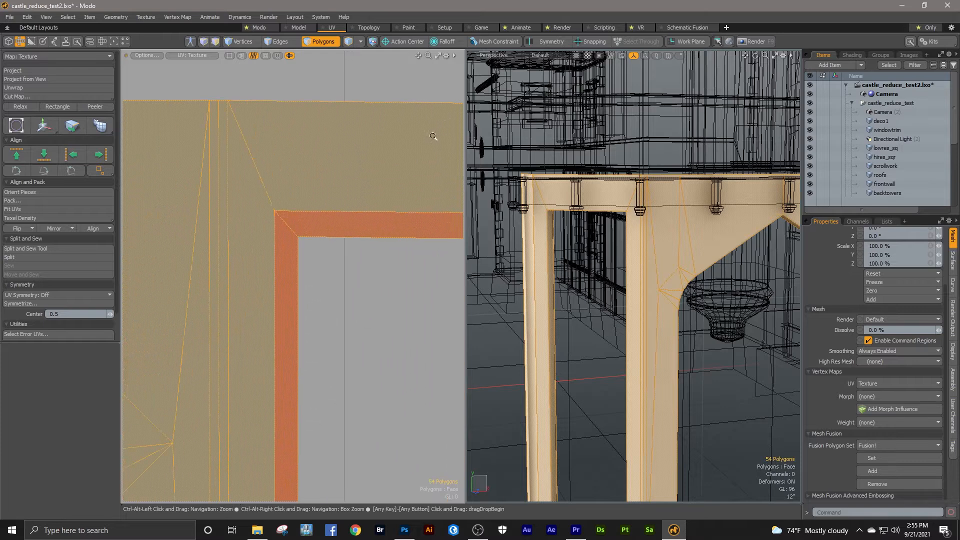
{"action": "key", "text": "2"}
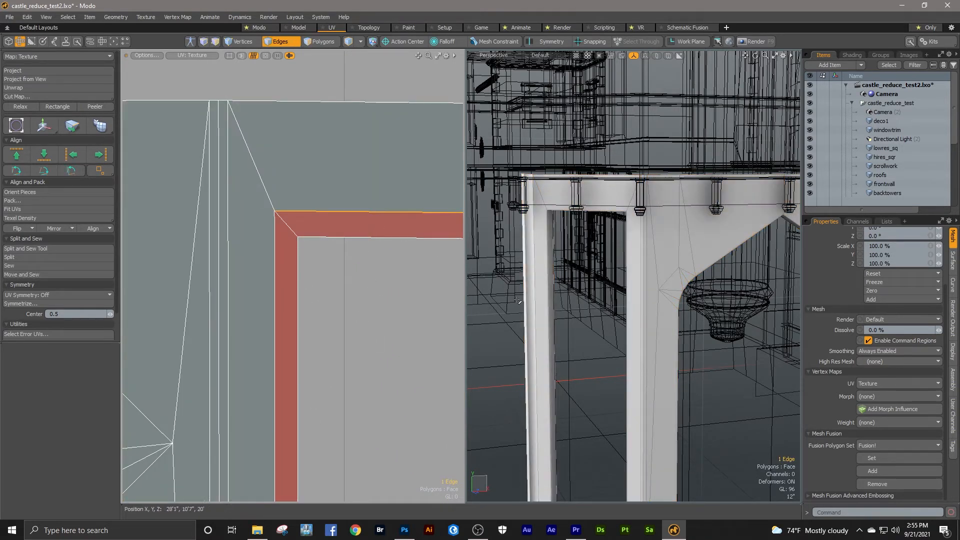
{"action": "scroll", "coordinate": [510, 305], "scroll_direction": "down", "scroll_amount": 6}
{"action": "scroll", "coordinate": [592, 284], "scroll_direction": "up", "scroll_amount": 6}
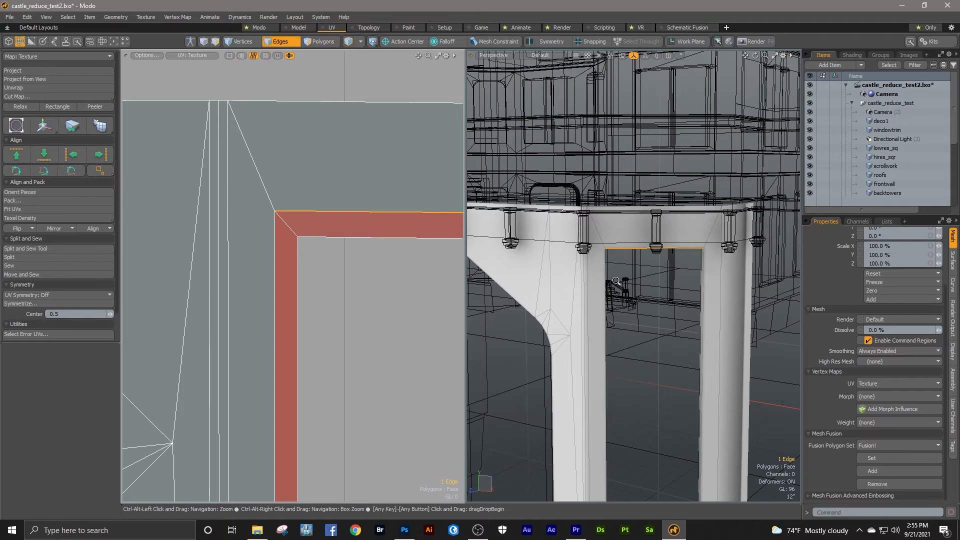
Select the four-edge inner loop of the window opening and trace how the UV frame strip covers the opening's depth.
{"action": "scroll", "coordinate": [575, 298], "scroll_direction": "down", "scroll_amount": 3}
{"action": "left_click_drag", "start_coordinate": [430, 290], "coordinate": [367, 292], "text": "ctrl+alt"}
{"action": "left_click_drag", "start_coordinate": [620, 323], "coordinate": [579, 327], "text": "alt"}
{"action": "left_click_drag", "start_coordinate": [510, 297], "coordinate": [613, 241], "text": "alt+shift"}
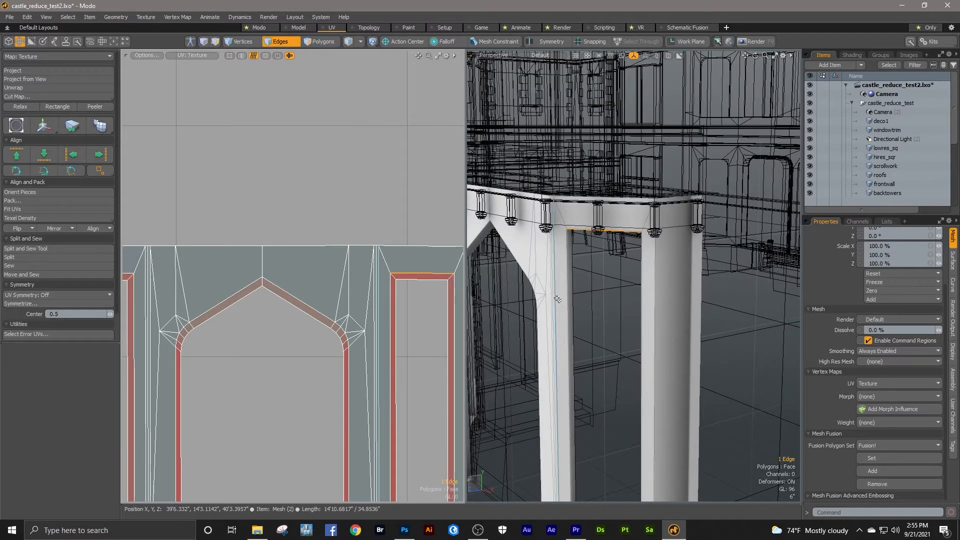
{"action": "left_click", "coordinate": [574, 286]}
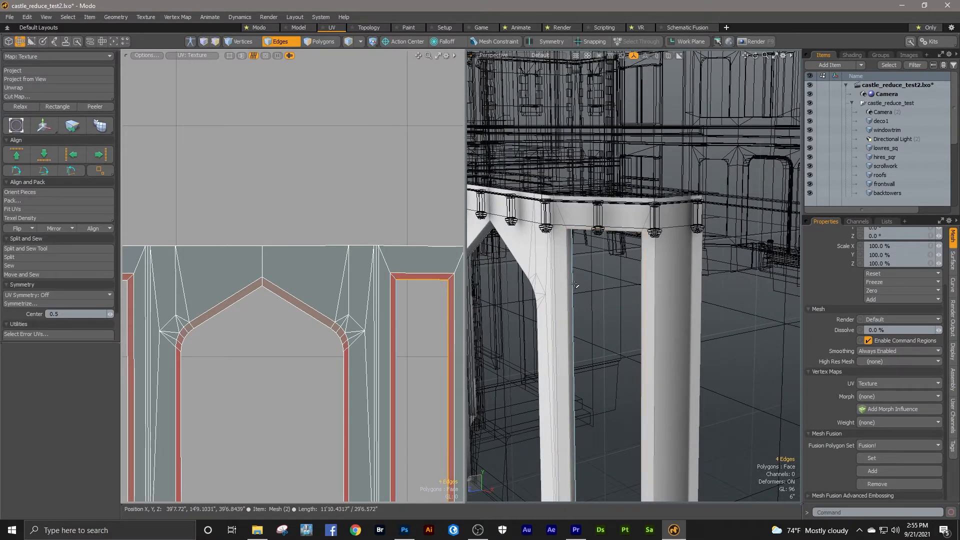
{"action": "left_click_drag", "start_coordinate": [448, 306], "coordinate": [359, 212], "text": "alt+shift"}
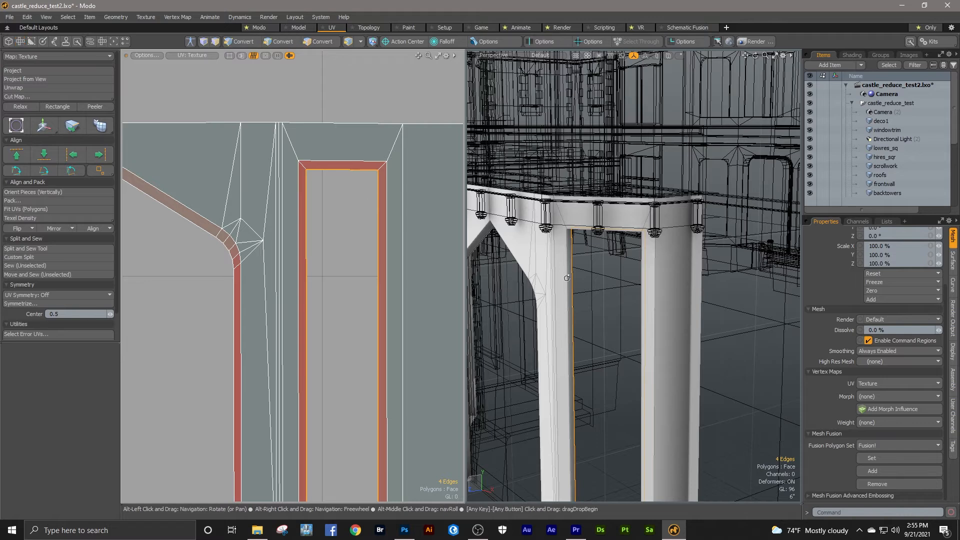
{"action": "left_click_drag", "start_coordinate": [574, 273], "coordinate": [605, 273], "text": "ctrl+alt"}
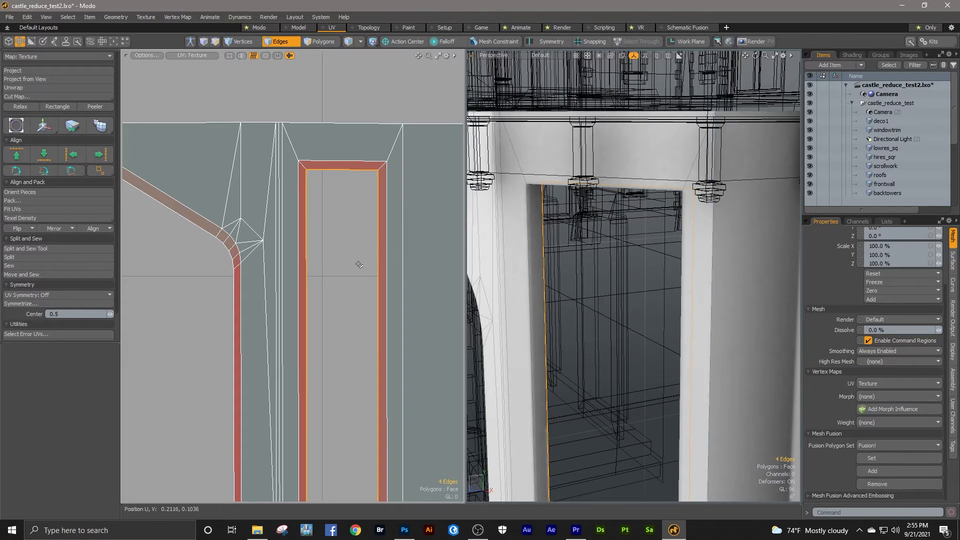
{"action": "left_click_drag", "start_coordinate": [360, 263], "coordinate": [328, 314], "text": "ctrl+alt"}
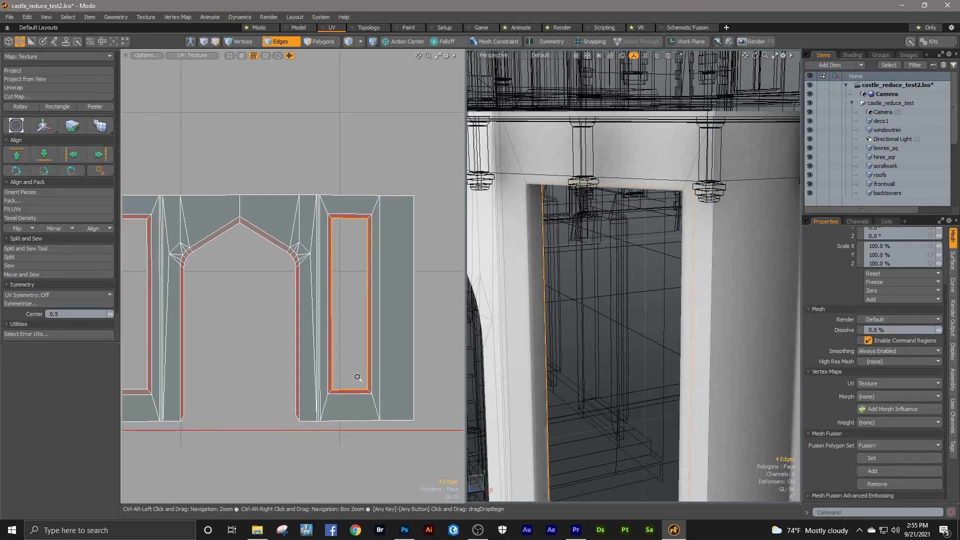
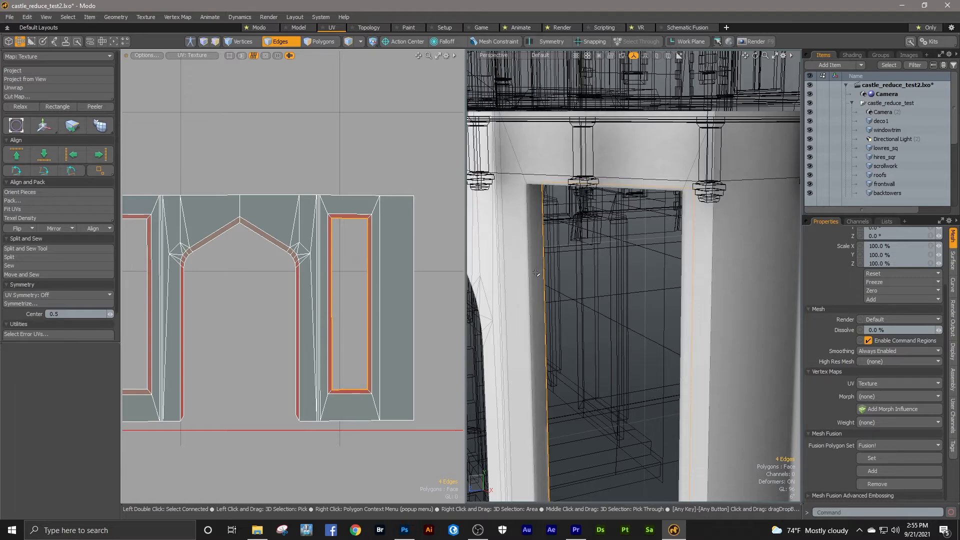
{"action": "left_click_drag", "start_coordinate": [536, 273], "coordinate": [539, 192], "text": "ctrl+alt"}
{"action": "left_click_drag", "start_coordinate": [579, 416], "coordinate": [537, 394], "text": "alt+shift"}
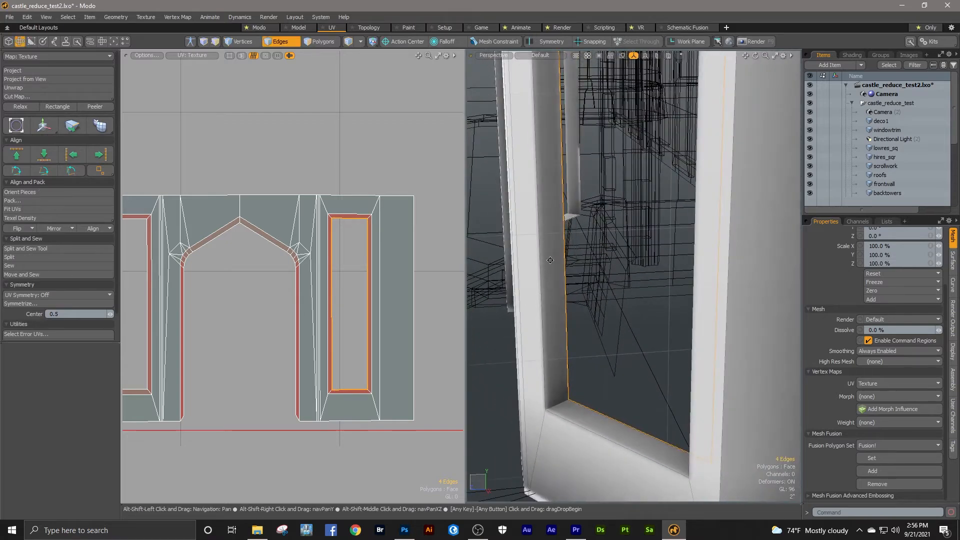
{"action": "left_click_drag", "start_coordinate": [517, 255], "coordinate": [507, 327], "text": "alt+shift"}
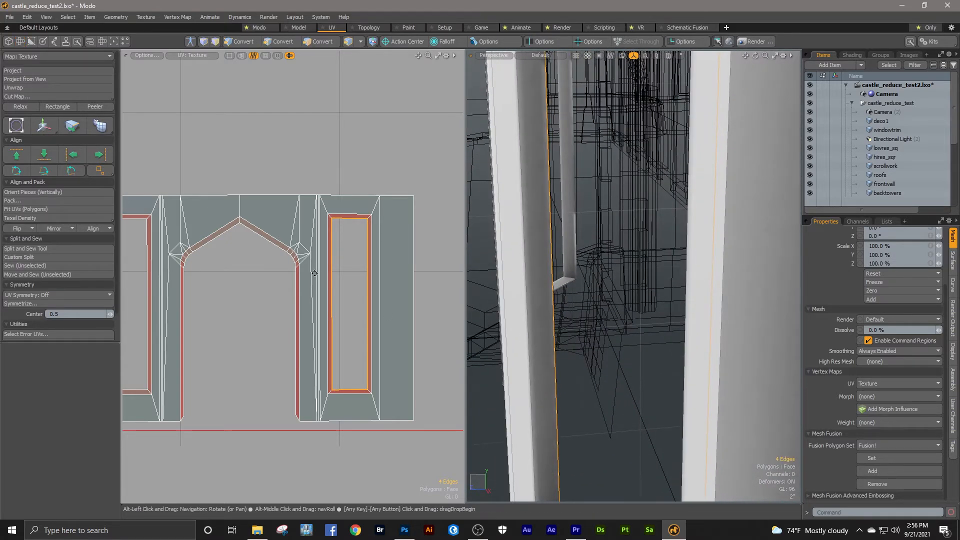
Compare the narrow strip along the pointed arch in the UV layout with the arch's depth faces on the mesh.
{"action": "left_click_drag", "start_coordinate": [224, 215], "coordinate": [272, 212], "text": "ctrl+alt"}
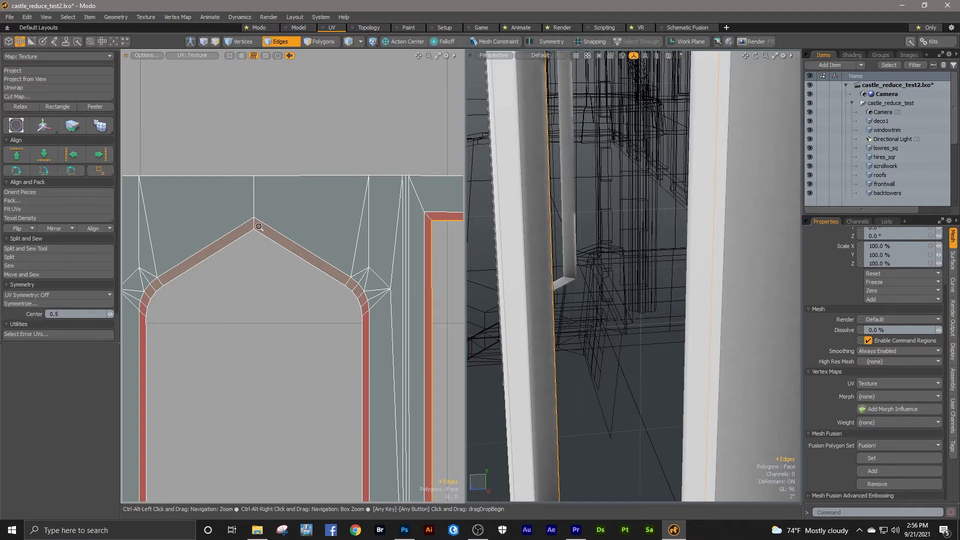
{"action": "scroll", "coordinate": [577, 254], "scroll_direction": "down", "scroll_amount": 10}
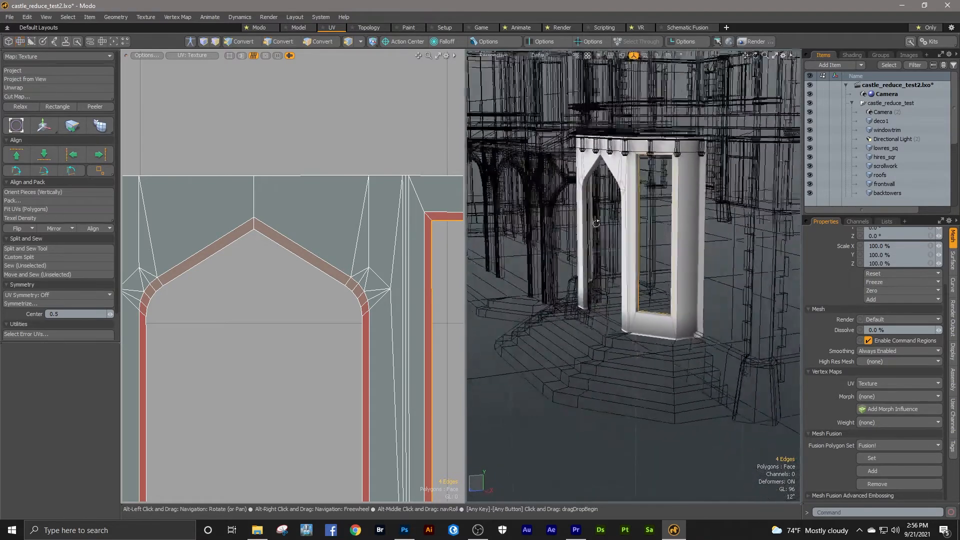
{"action": "scroll", "coordinate": [589, 209], "scroll_direction": "up", "scroll_amount": 10}
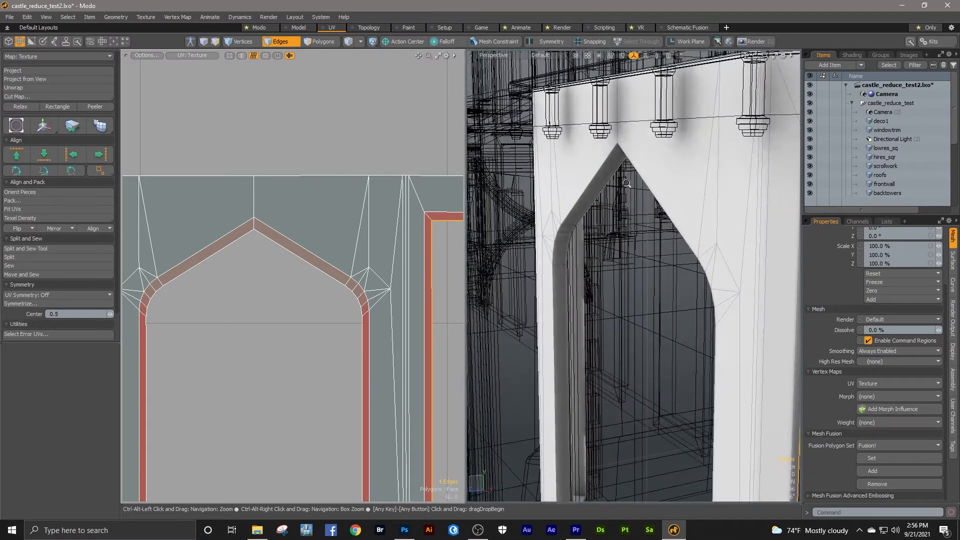
{"action": "left_click_drag", "start_coordinate": [602, 245], "coordinate": [636, 226], "text": "alt"}
{"action": "scroll", "coordinate": [374, 264], "scroll_direction": "down", "scroll_amount": 5}
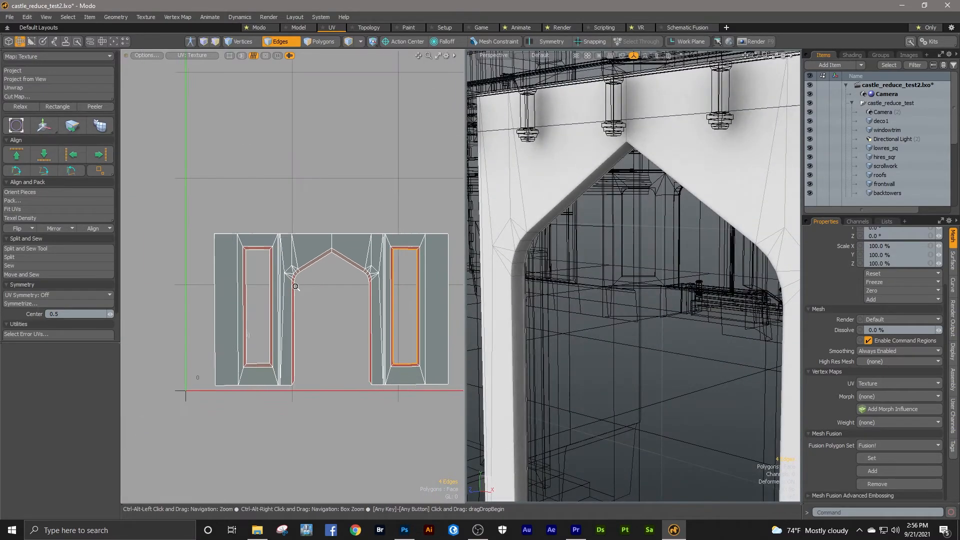
Select the backtowers mesh and, in its UV layout, the connected wall piece covering the tower's upper storeys.
{"action": "key", "text": "5"}
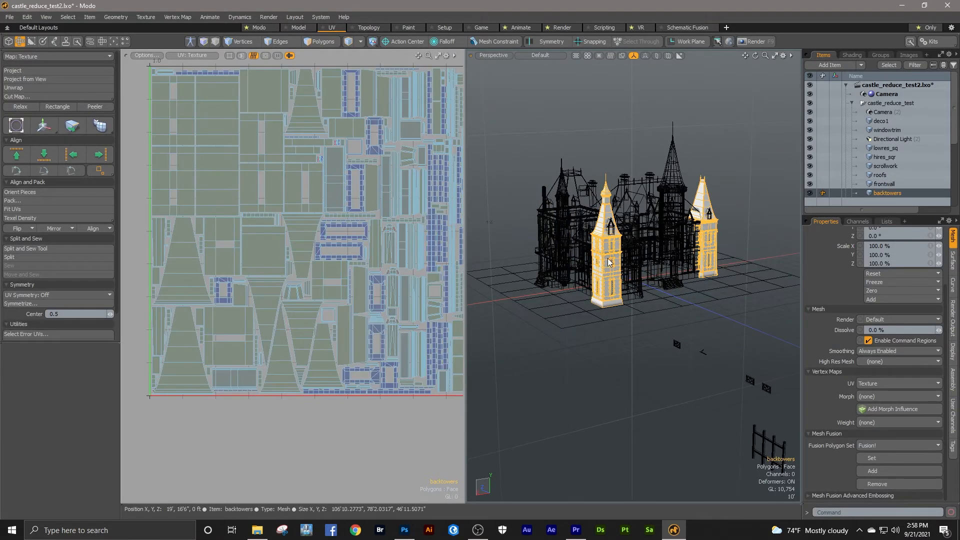
{"action": "left_click_drag", "start_coordinate": [574, 322], "coordinate": [645, 215], "text": "ctrl+alt"}
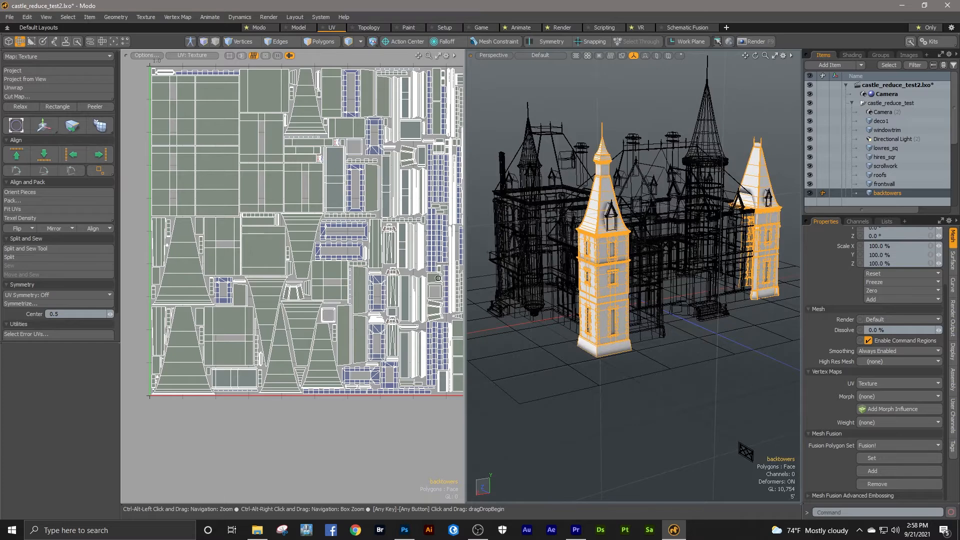
{"action": "left_click_drag", "start_coordinate": [608, 274], "coordinate": [666, 250], "text": "ctrl+alt"}
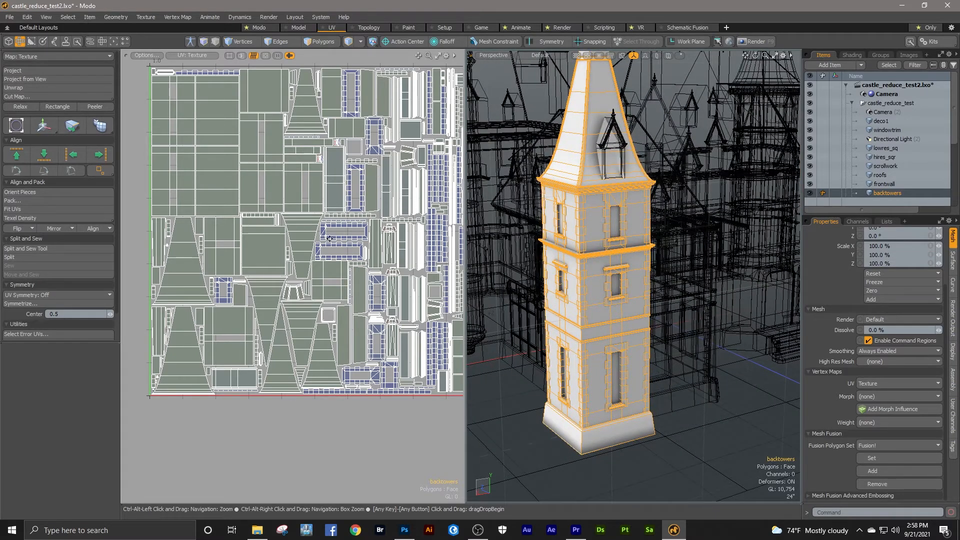
{"action": "key", "text": "3"}
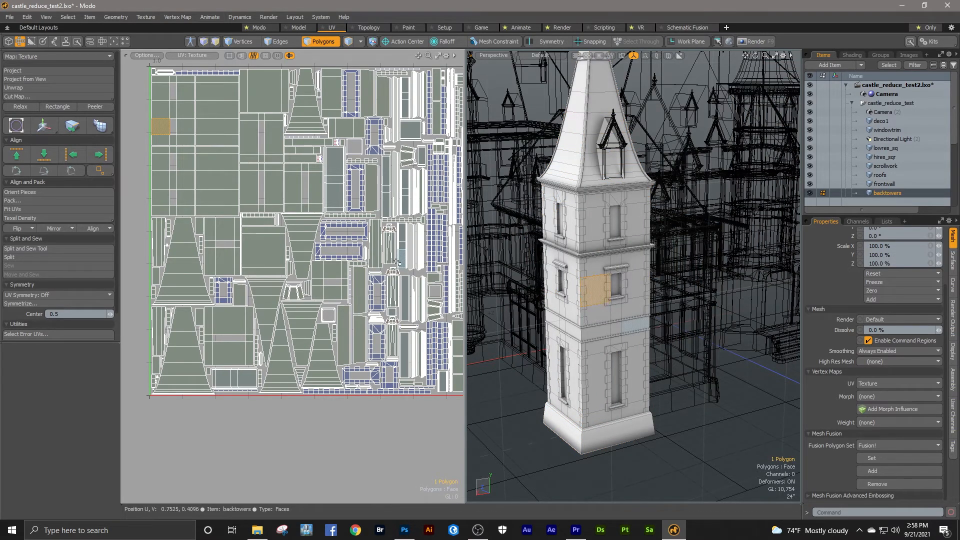
{"action": "double_click", "coordinate": [189, 109]}
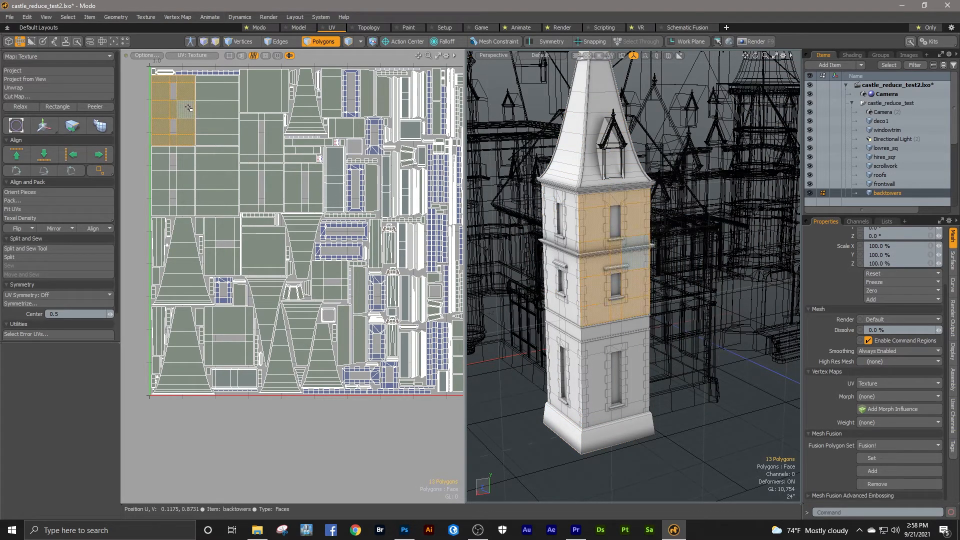
Compare the windowed wall piece with the adjoining plain wall piece in the UV layout, selecting the plain one and locating it on the back tower.
{"action": "left_click_drag", "start_coordinate": [245, 215], "coordinate": [268, 269], "text": "alt+shift"}
{"action": "left_click_drag", "start_coordinate": [189, 149], "coordinate": [277, 146], "text": "ctrl+alt"}
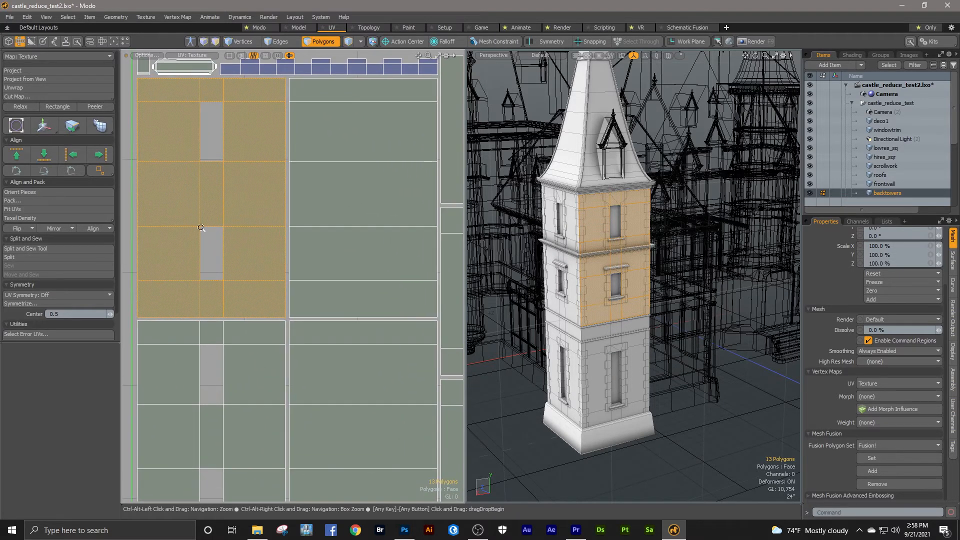
{"action": "left_click_drag", "start_coordinate": [597, 216], "coordinate": [636, 201], "text": "ctrl+alt"}
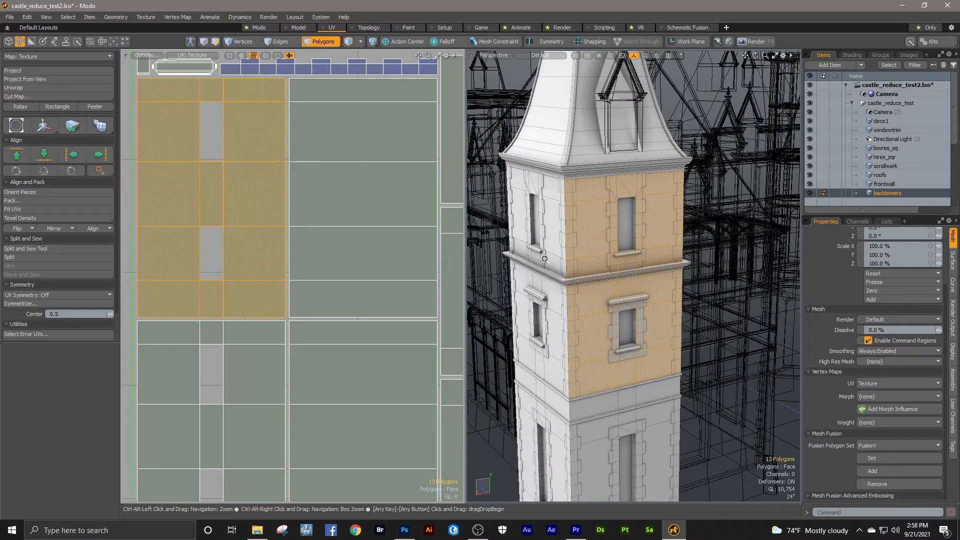
{"action": "double_click", "coordinate": [382, 193]}
{"action": "left_click_drag", "start_coordinate": [595, 232], "coordinate": [703, 261], "text": "ctrl+alt"}
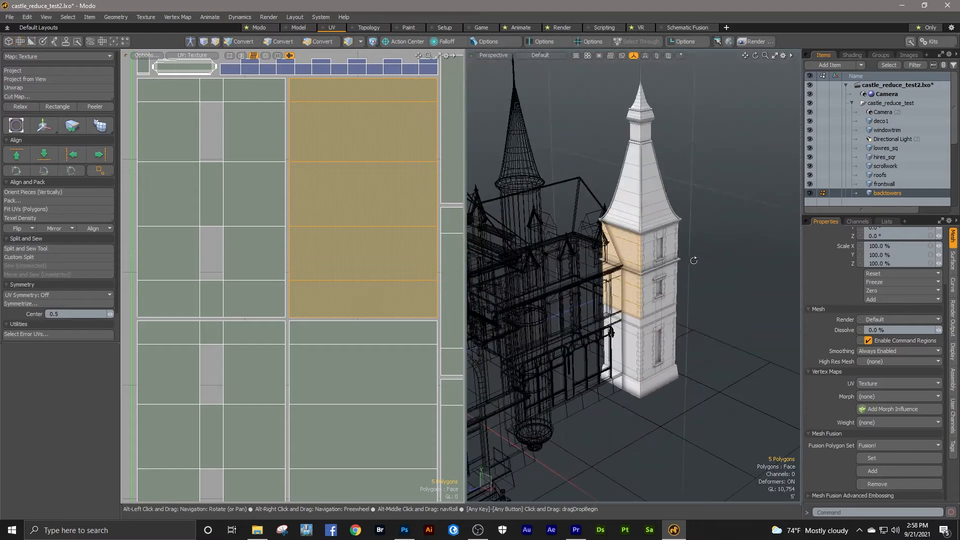
{"action": "left_click_drag", "start_coordinate": [635, 252], "coordinate": [671, 251], "text": "ctrl+alt"}
{"action": "left_click_drag", "start_coordinate": [330, 272], "coordinate": [195, 291], "text": "ctrl+alt"}
{"action": "left_click_drag", "start_coordinate": [347, 286], "coordinate": [247, 243], "text": "alt"}
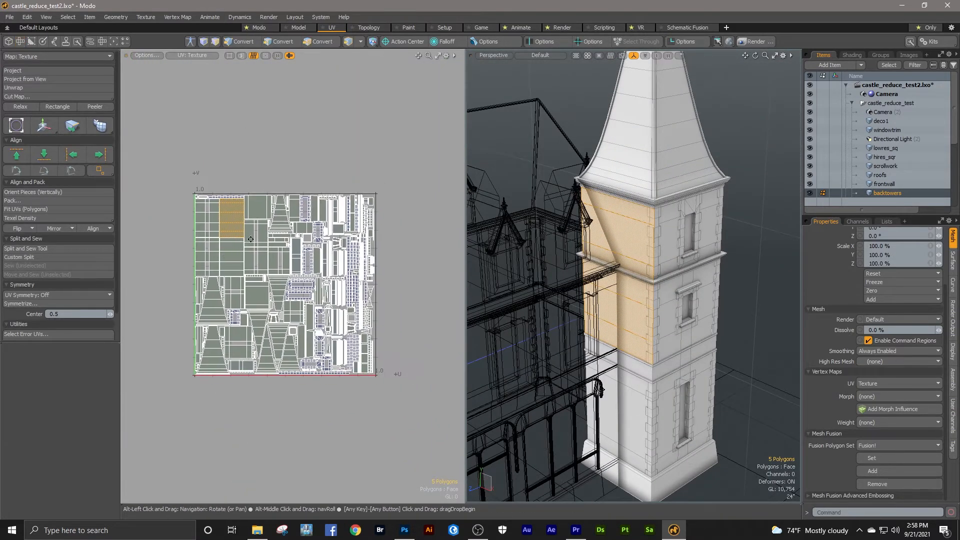
Select the tapered roof piece in the backtowers UV layout and match it to the roof face on the tower.
{"action": "double_click", "coordinate": [280, 218]}
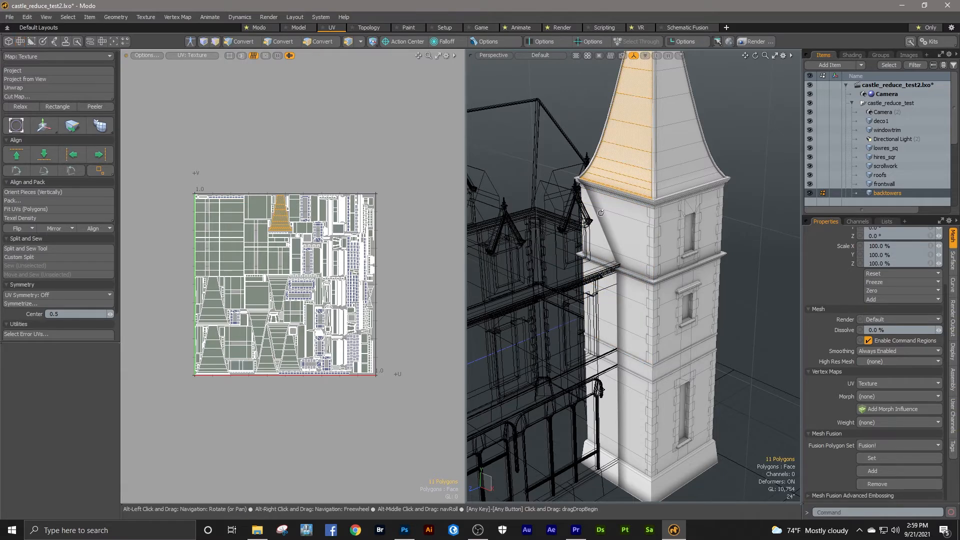
{"action": "left_click_drag", "start_coordinate": [615, 206], "coordinate": [666, 161], "text": "alt"}
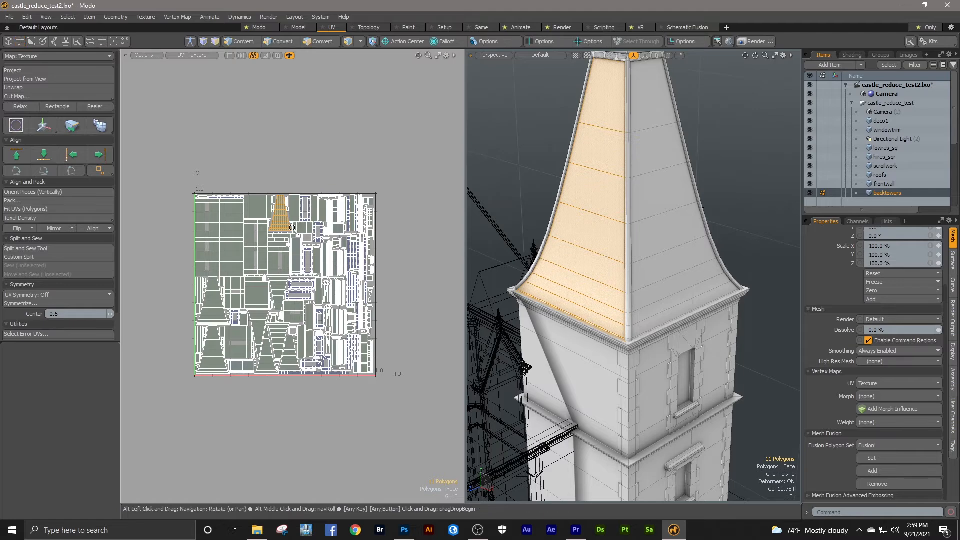
{"action": "left_click_drag", "start_coordinate": [292, 228], "coordinate": [336, 217], "text": "ctrl+alt"}
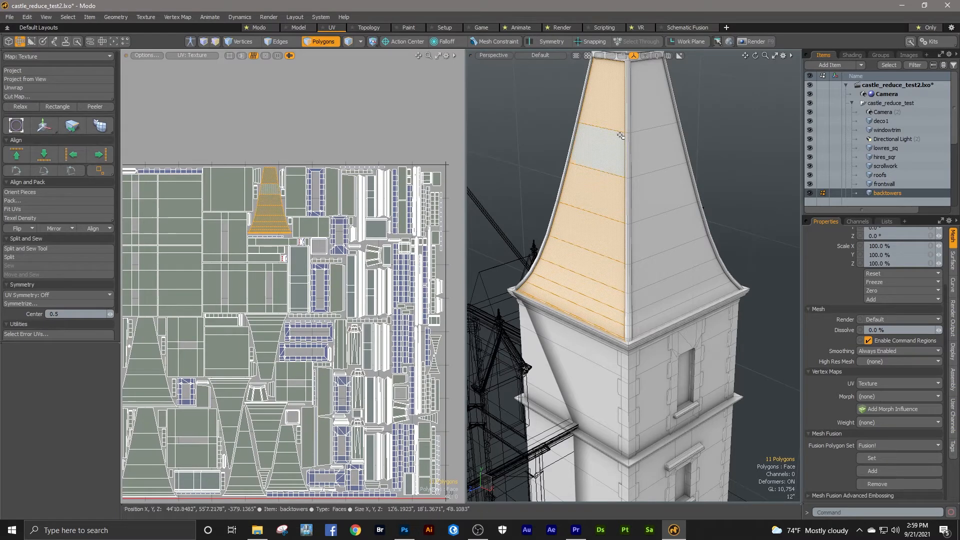
{"action": "key", "text": "a"}
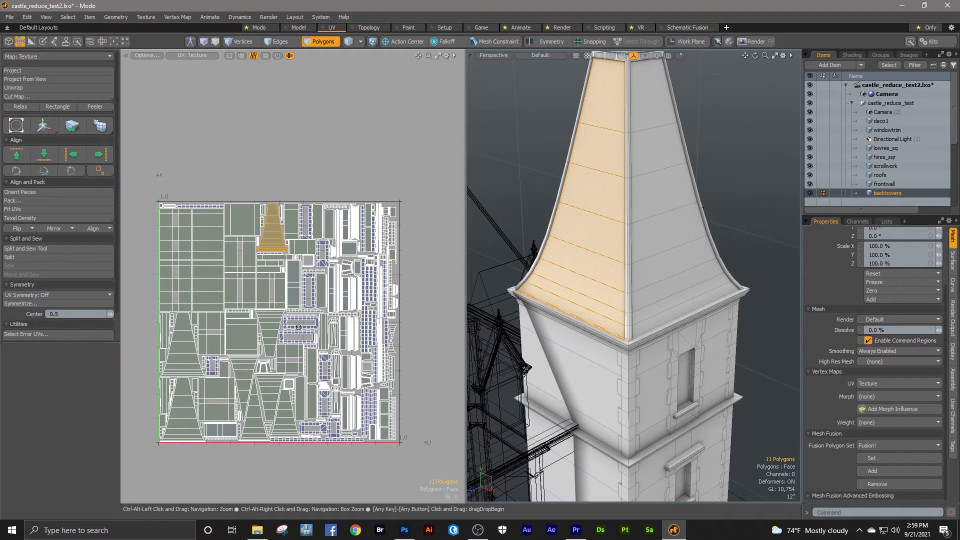
{"action": "left_click_drag", "start_coordinate": [299, 326], "coordinate": [258, 316], "text": "ctrl+alt"}
{"action": "left_click_drag", "start_coordinate": [353, 323], "coordinate": [328, 300], "text": "alt+shift"}
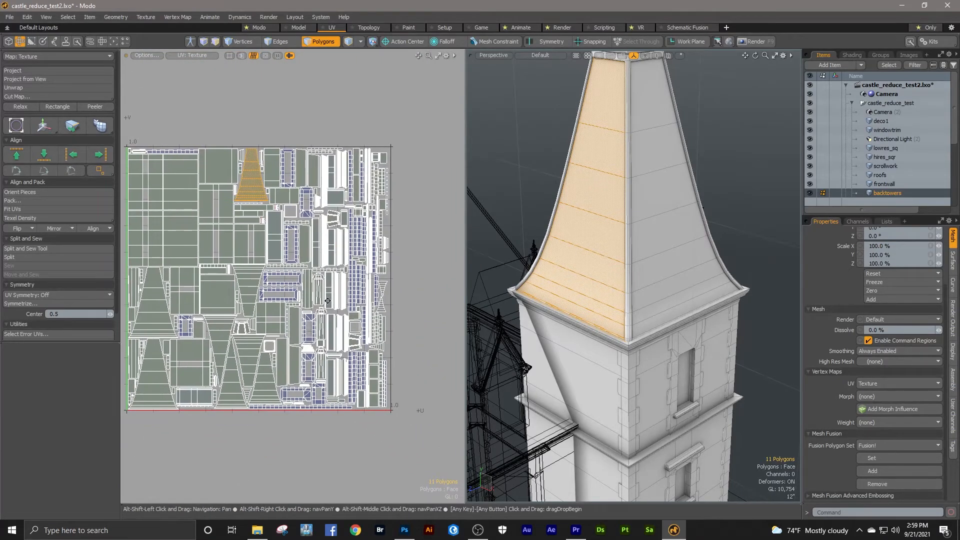
Examine the back tower from its other side, comparing the roof and dormer area with the UV layout.
{"action": "left_click_drag", "start_coordinate": [676, 268], "coordinate": [606, 289], "text": "ctrl+alt"}
{"action": "left_click_drag", "start_coordinate": [698, 284], "coordinate": [490, 282], "text": "alt"}
{"action": "left_click_drag", "start_coordinate": [423, 290], "coordinate": [410, 352], "text": "ctrl+alt"}
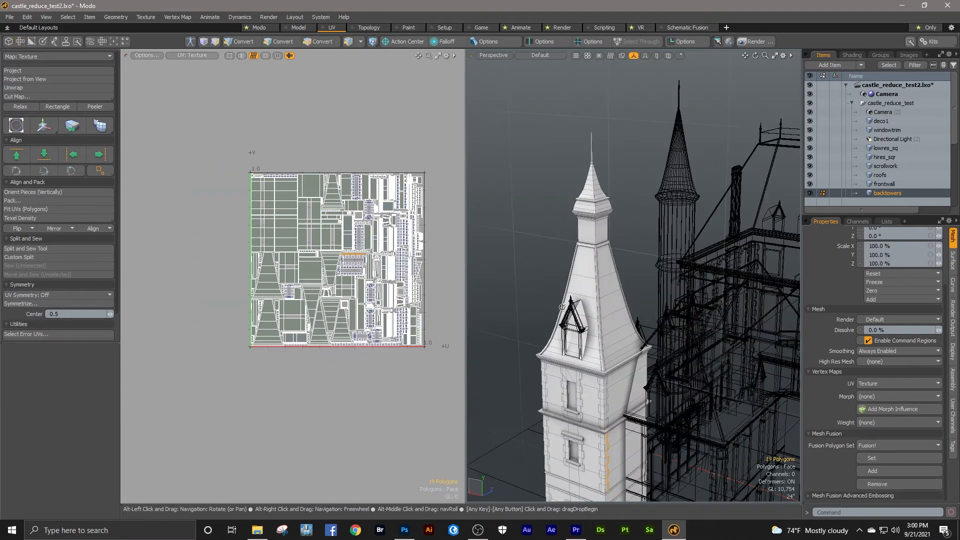
{"action": "scroll", "coordinate": [575, 304], "scroll_direction": "up", "scroll_amount": 3}
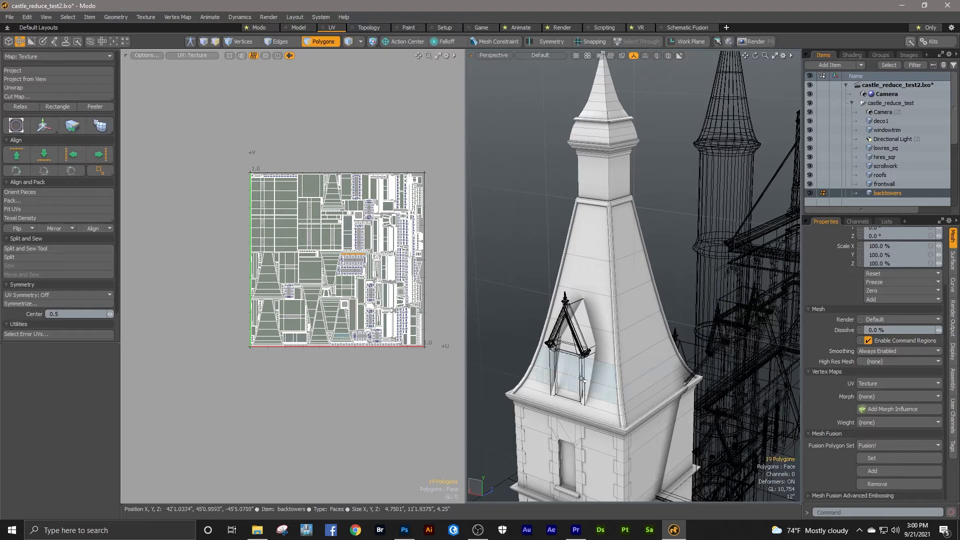
{"action": "scroll", "coordinate": [611, 378], "scroll_direction": "down", "scroll_amount": 3}
{"action": "left_click_drag", "start_coordinate": [610, 379], "coordinate": [652, 371], "text": "alt"}
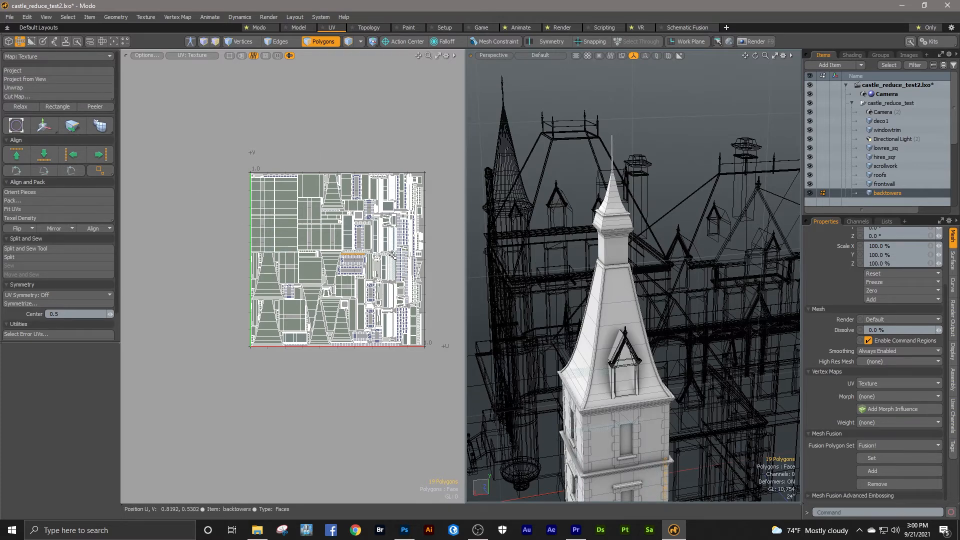
Review the whole backtowers UV layout and the Pack UVs options, closing them without packing.
{"action": "left_click_drag", "start_coordinate": [374, 240], "coordinate": [394, 202], "text": "ctrl+alt"}
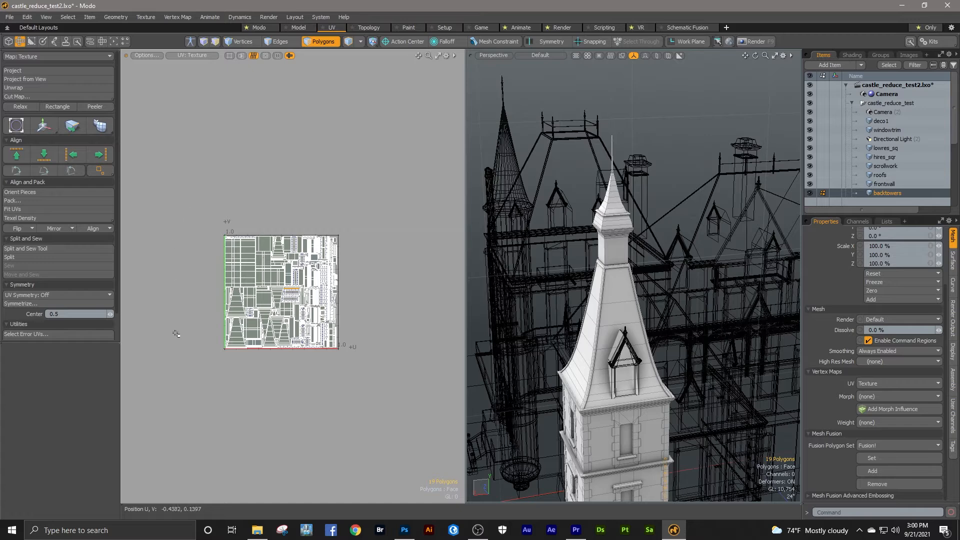
{"action": "left_click_drag", "start_coordinate": [245, 259], "coordinate": [301, 240], "text": "ctrl+alt"}
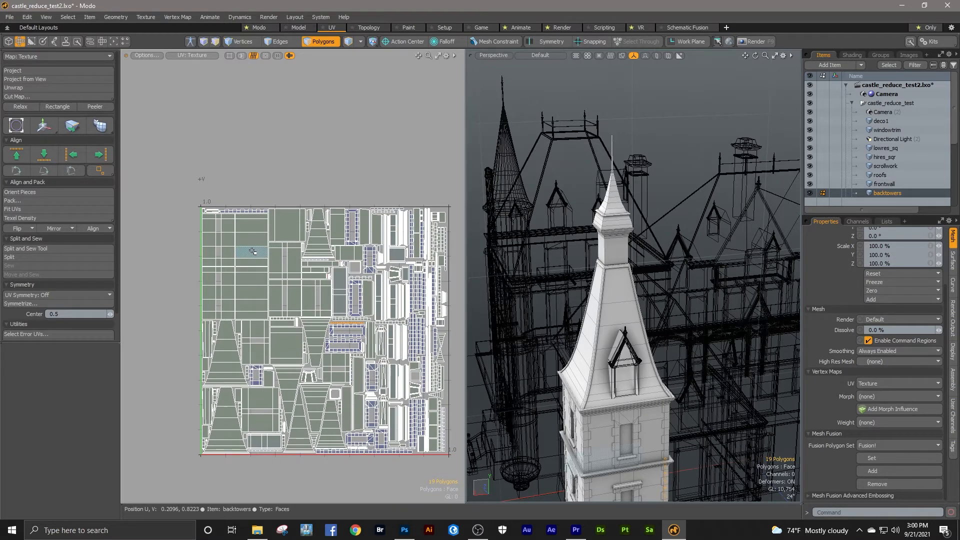
{"action": "scroll", "coordinate": [266, 243], "scroll_direction": "down", "scroll_amount": 3}
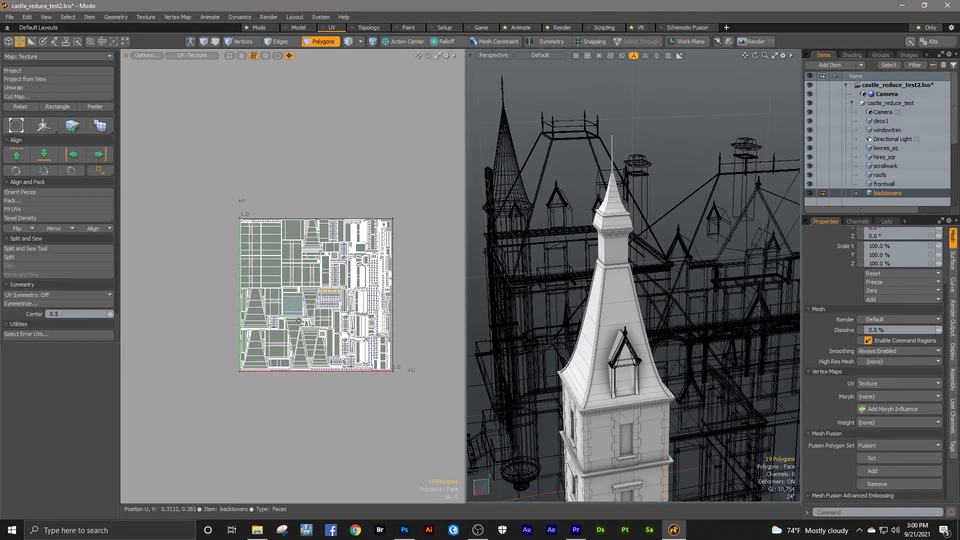
{"action": "left_click", "coordinate": [44, 200]}
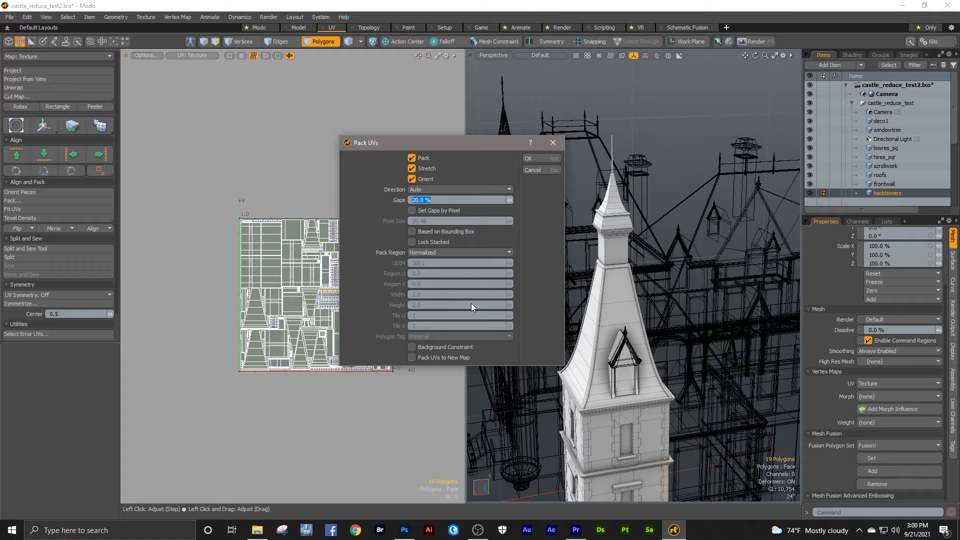
{"action": "left_click", "coordinate": [555, 144]}
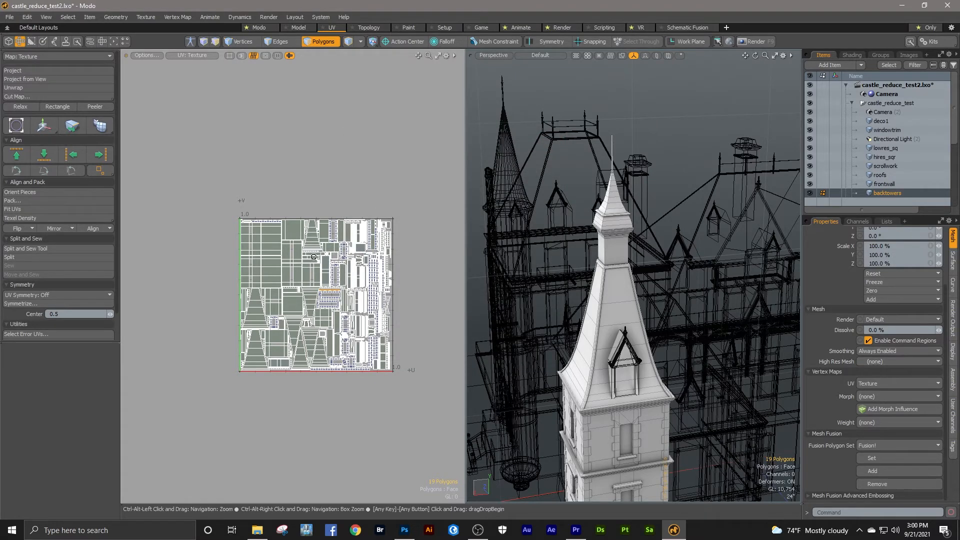
Clear the polygon selection and inspect the spacing between the packed pieces of the backtowers UV layout.
{"action": "scroll", "coordinate": [366, 242], "scroll_direction": "up", "scroll_amount": 3}
{"action": "scroll", "coordinate": [348, 305], "scroll_direction": "up", "scroll_amount": 2}
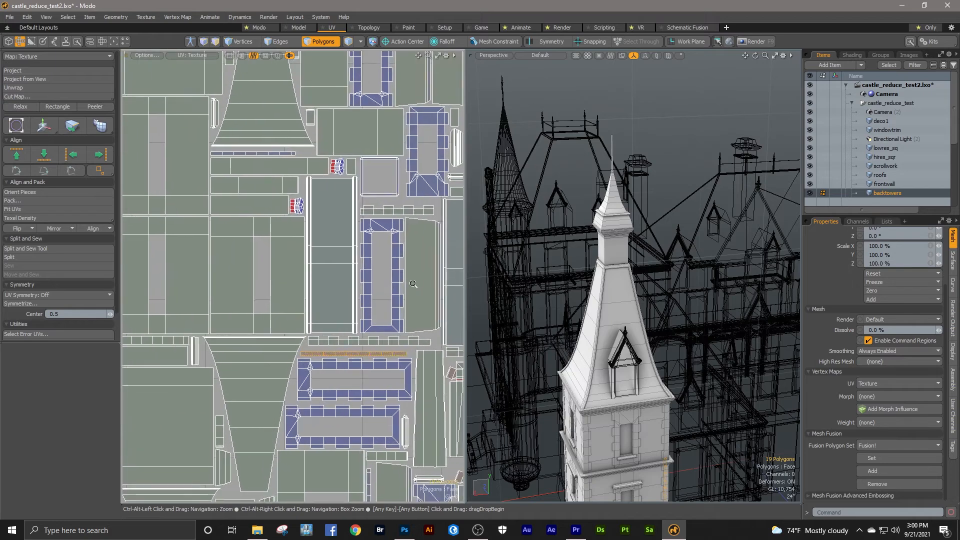
{"action": "scroll", "coordinate": [348, 305], "scroll_direction": "down", "scroll_amount": 3}
{"action": "left_click_drag", "start_coordinate": [350, 189], "coordinate": [312, 155], "text": "ctrl+alt"}
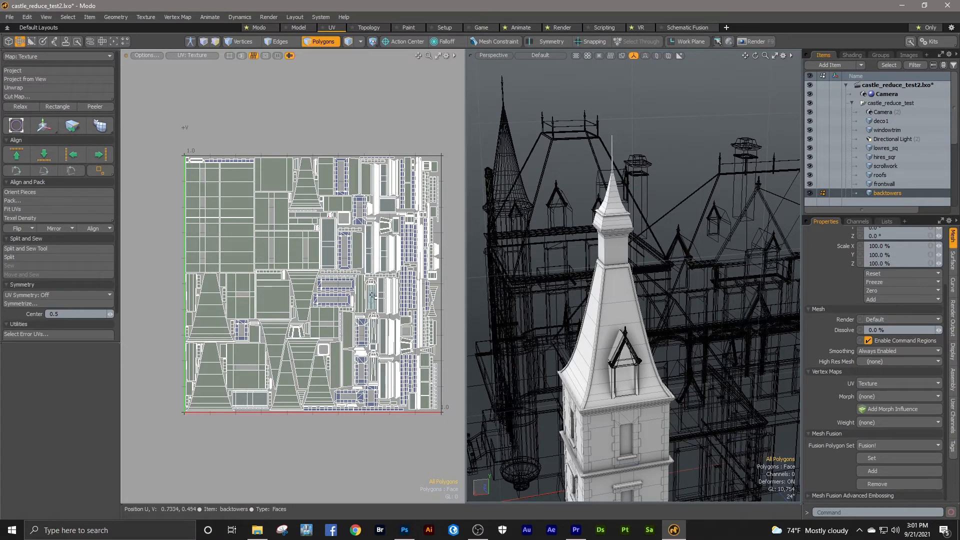
{"action": "left_click_drag", "start_coordinate": [366, 269], "coordinate": [429, 246], "text": "ctrl+alt"}
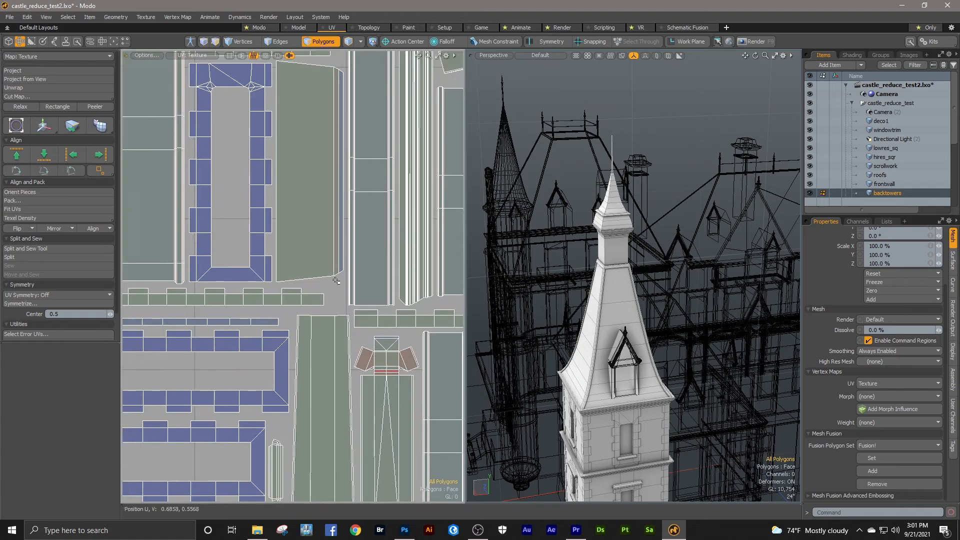
{"action": "left_click_drag", "start_coordinate": [347, 261], "coordinate": [340, 263], "text": "ctrl+alt"}
{"action": "key", "text": "a"}
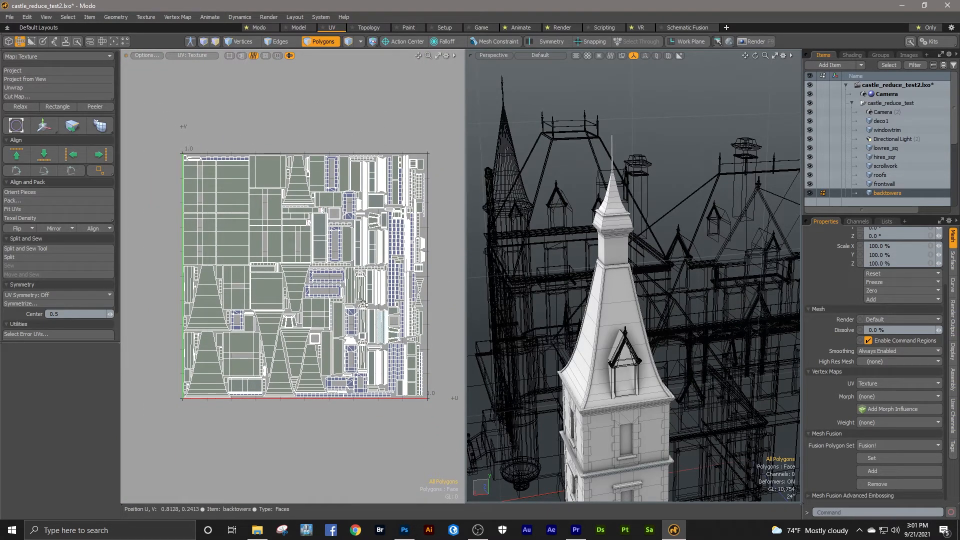
Switch to the Model layout and item selection mode, and view both back towers within the complete castle.
{"action": "left_click", "coordinate": [298, 28]}
{"action": "scroll", "coordinate": [440, 252], "scroll_direction": "up", "scroll_amount": 5}
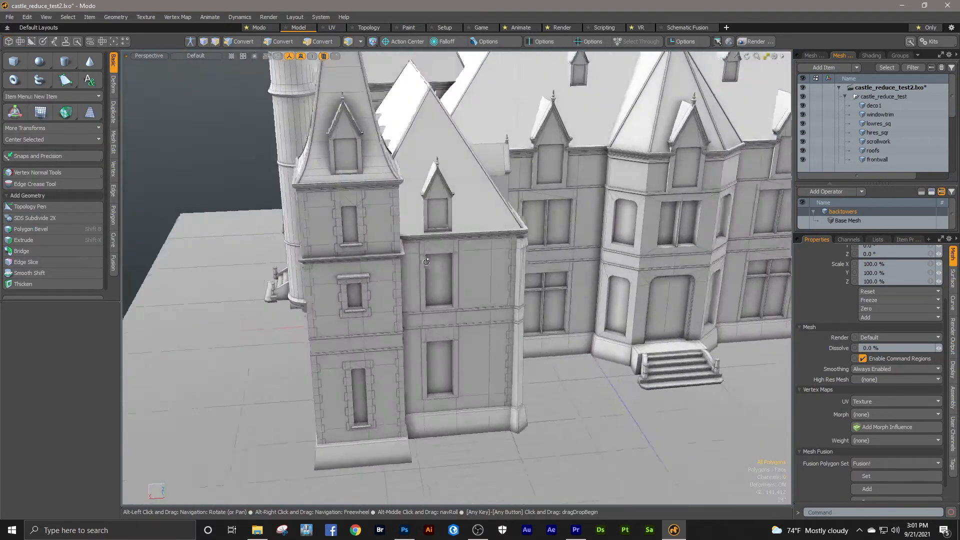
{"action": "left_click_drag", "start_coordinate": [426, 261], "coordinate": [383, 256], "text": "alt"}
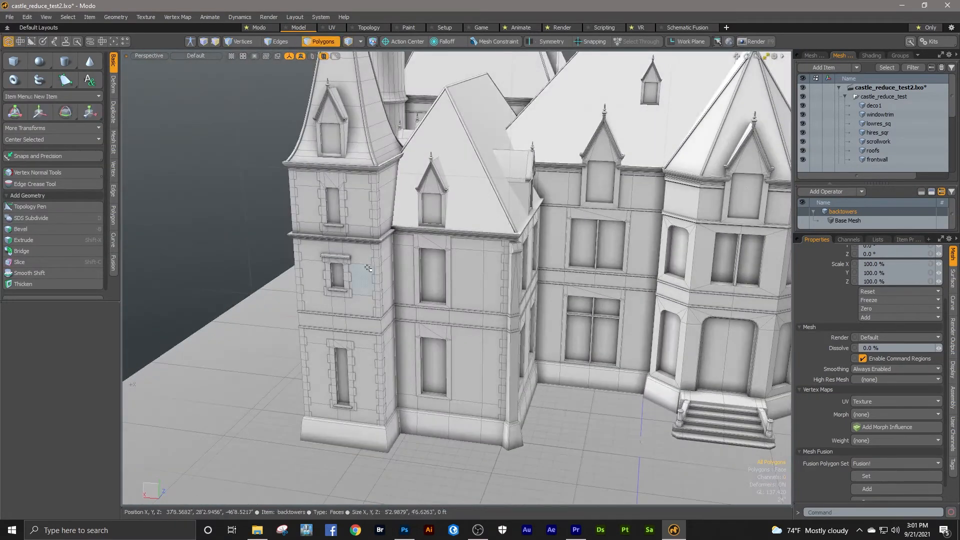
{"action": "key", "text": "5"}
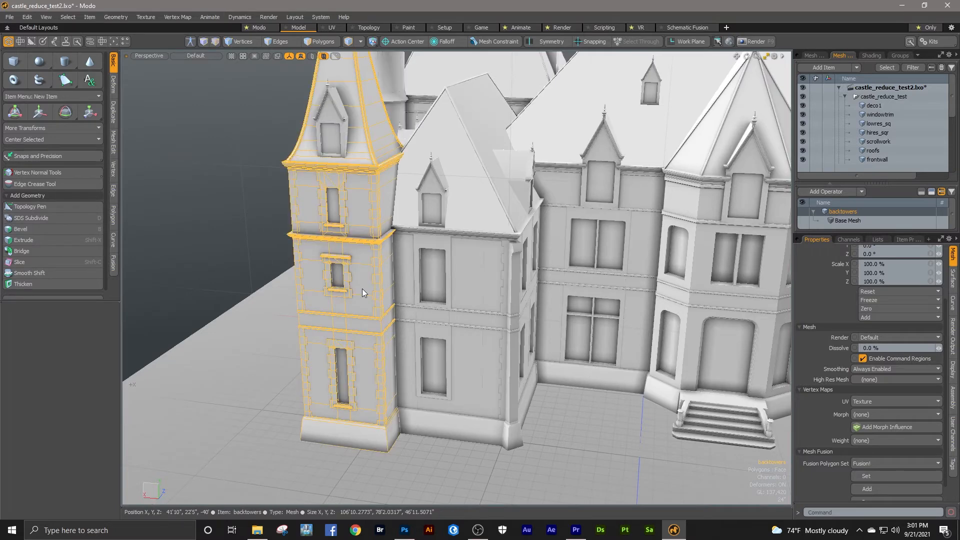
{"action": "scroll", "coordinate": [386, 260], "scroll_direction": "down", "scroll_amount": 6}
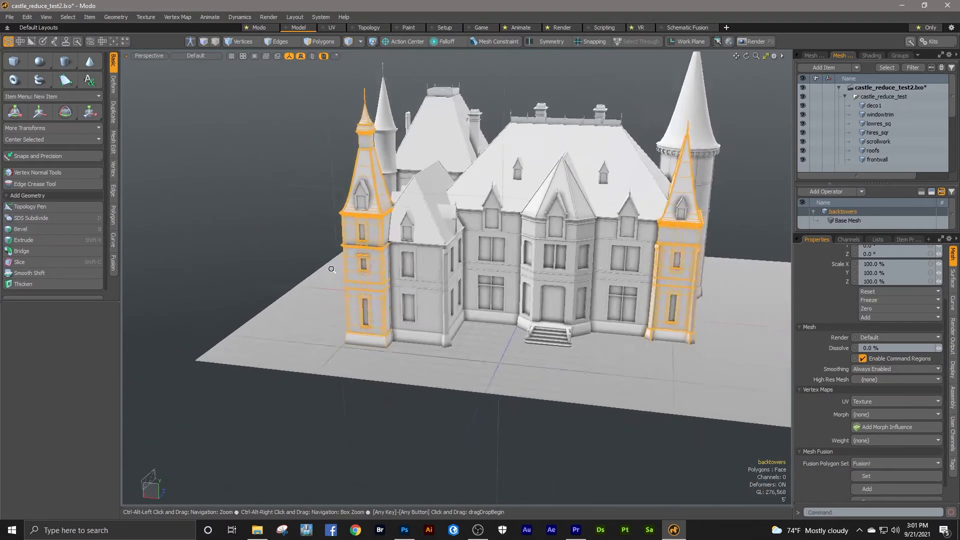
{"action": "mouse_move", "coordinate": [386, 260]}
{"action": "left_mouse_down", "text": "alt"}
{"action": "mouse_move", "coordinate": [416, 248]}
{"action": "mouse_move", "coordinate": [388, 250]}
{"action": "left_mouse_up", "text": "alt"}
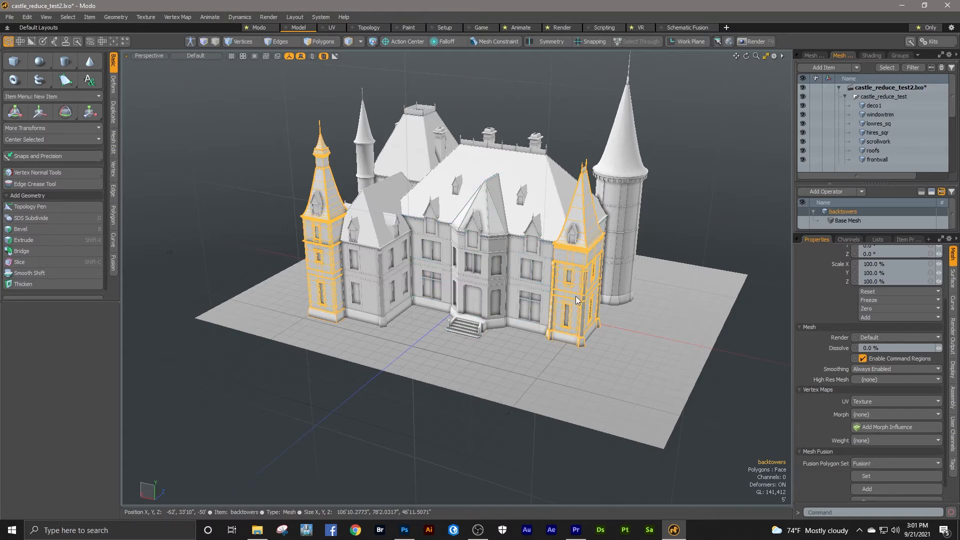
{"action": "scroll", "coordinate": [345, 267], "scroll_direction": "up", "scroll_amount": 3}
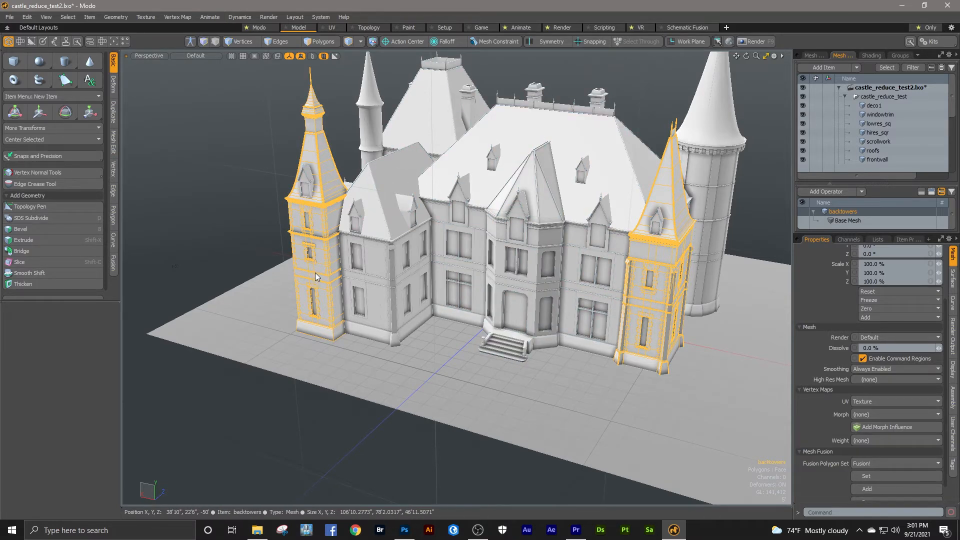
Confirm the backtowers material on the selected back towers, and replace it with the existing checker material.
{"action": "key", "text": "m"}
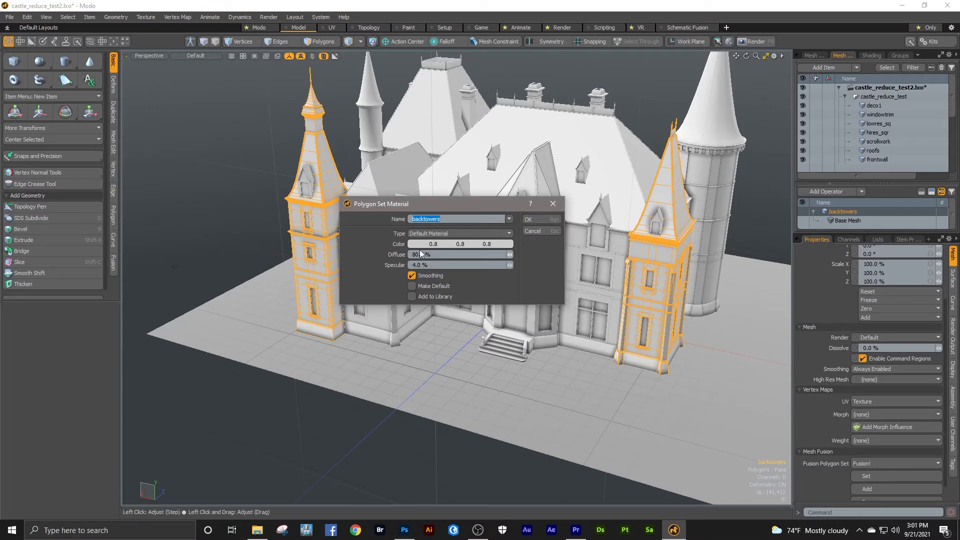
{"action": "left_click", "coordinate": [528, 220]}
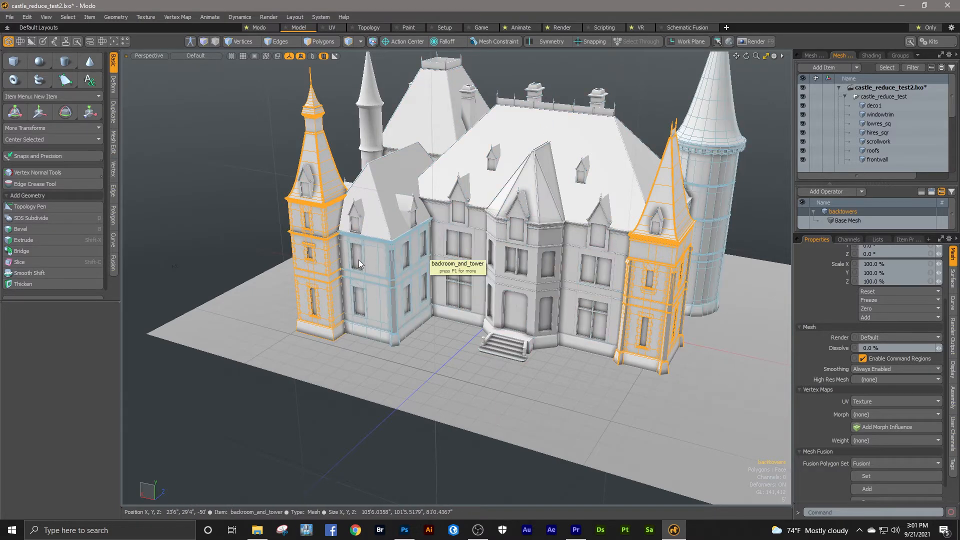
{"action": "key", "text": "m"}
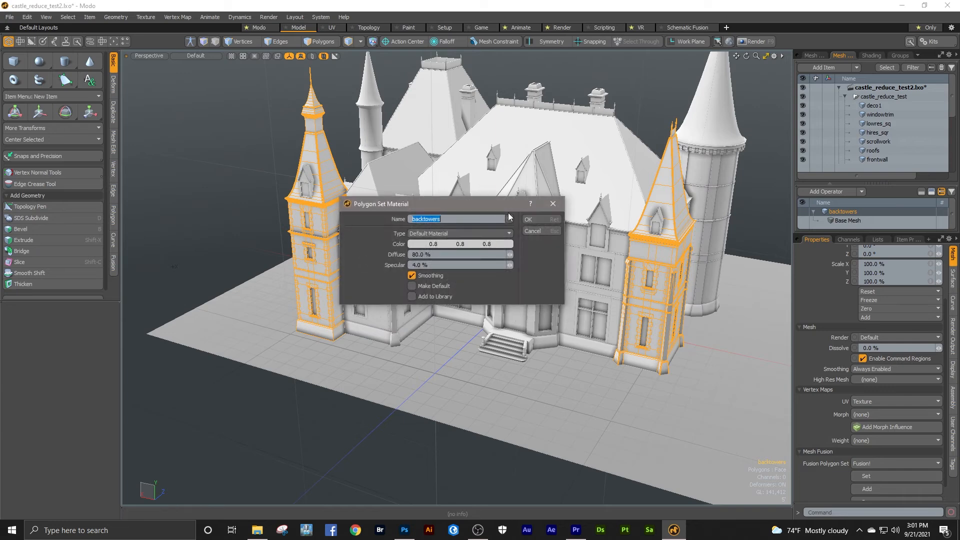
{"action": "left_click", "coordinate": [509, 219]}
{"action": "left_click", "coordinate": [496, 234]}
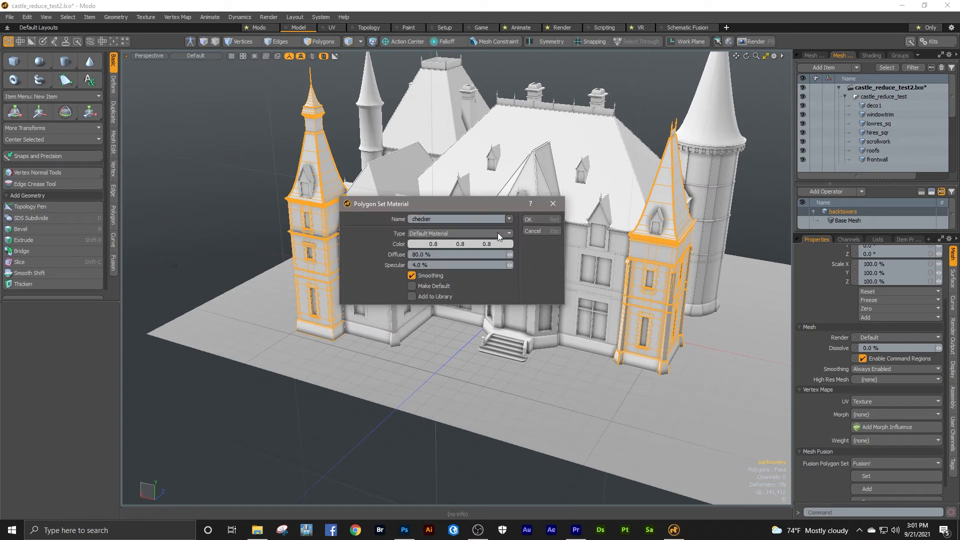
{"action": "left_click", "coordinate": [528, 219]}
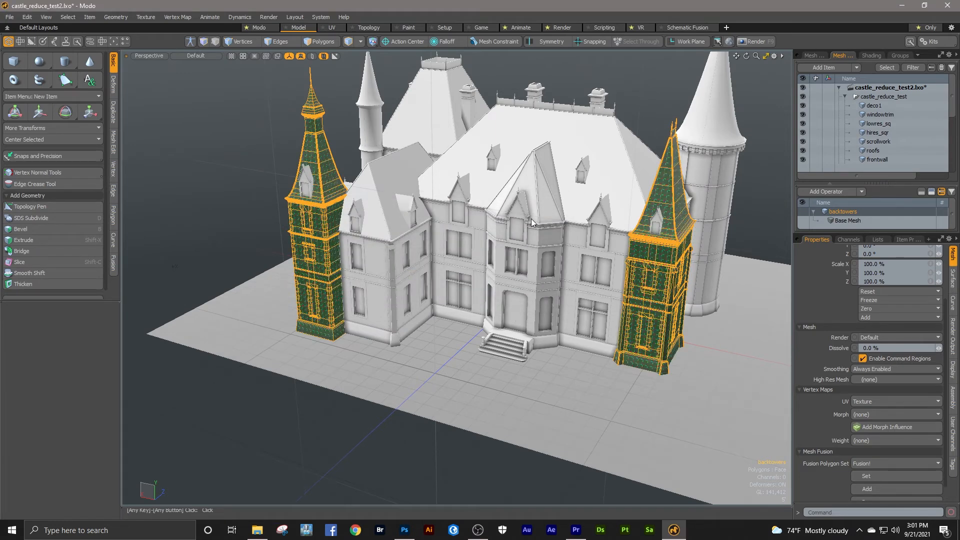
Hide the checker material's UV_Checker_direction layer in the Shader Tree and inspect the UV_Checker_Map pattern on both back towers.
{"action": "left_click", "coordinate": [871, 56]}
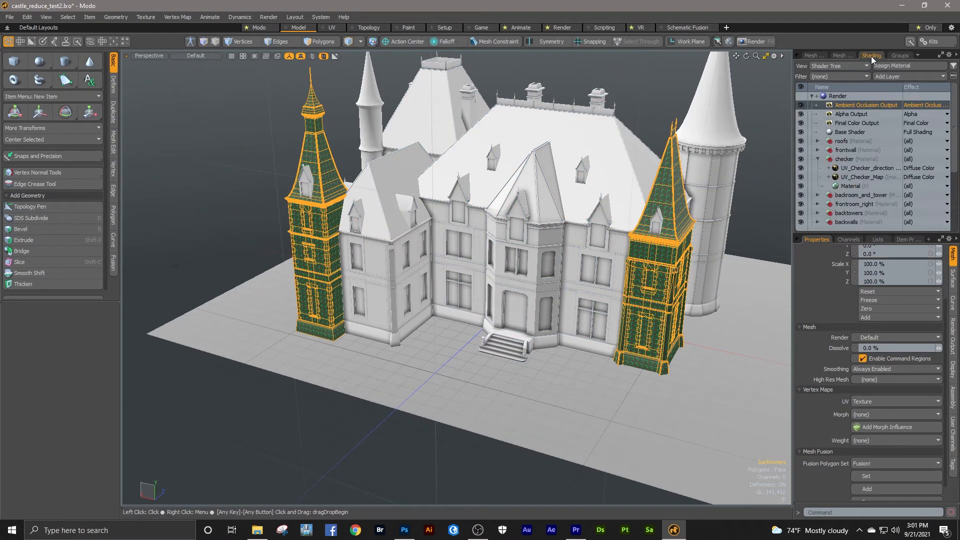
{"action": "left_click", "coordinate": [801, 177]}
{"action": "left_click", "coordinate": [800, 168]}
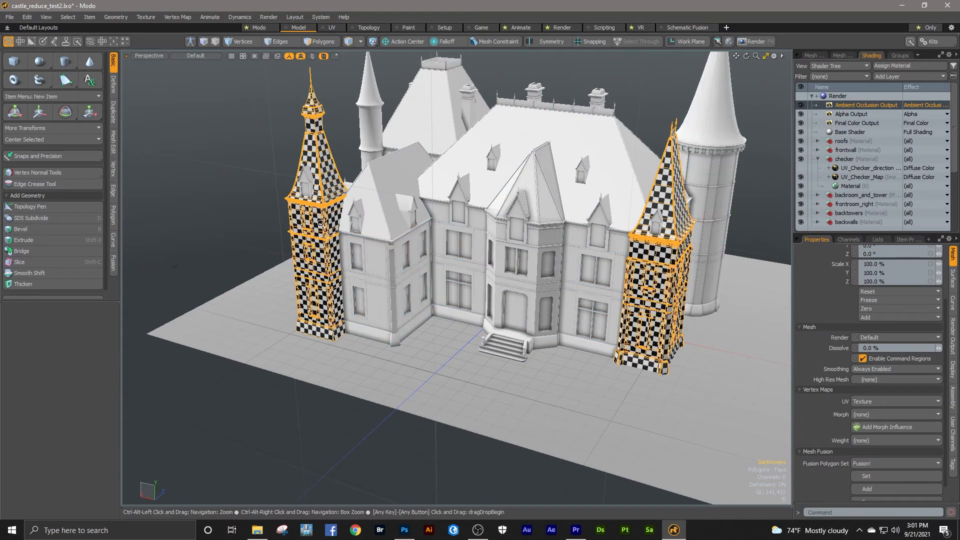
{"action": "scroll", "coordinate": [321, 223], "scroll_direction": "up", "scroll_amount": 4}
{"action": "scroll", "coordinate": [376, 206], "scroll_direction": "down", "scroll_amount": 5}
{"action": "left_click_drag", "start_coordinate": [327, 224], "coordinate": [305, 255], "text": "alt+shift"}
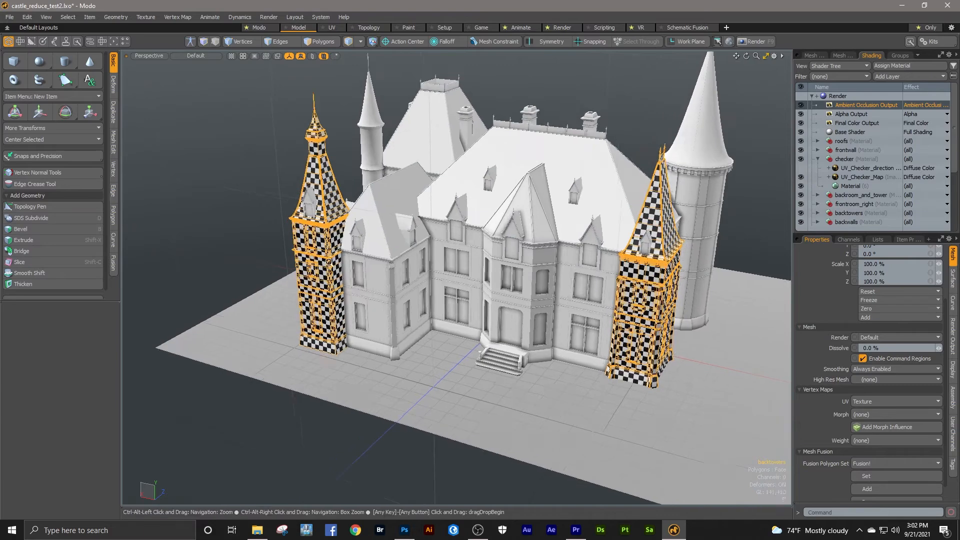
Select the backroom_and_tower mesh and assign the existing checker material to it.
{"action": "scroll", "coordinate": [325, 264], "scroll_direction": "up", "scroll_amount": 5}
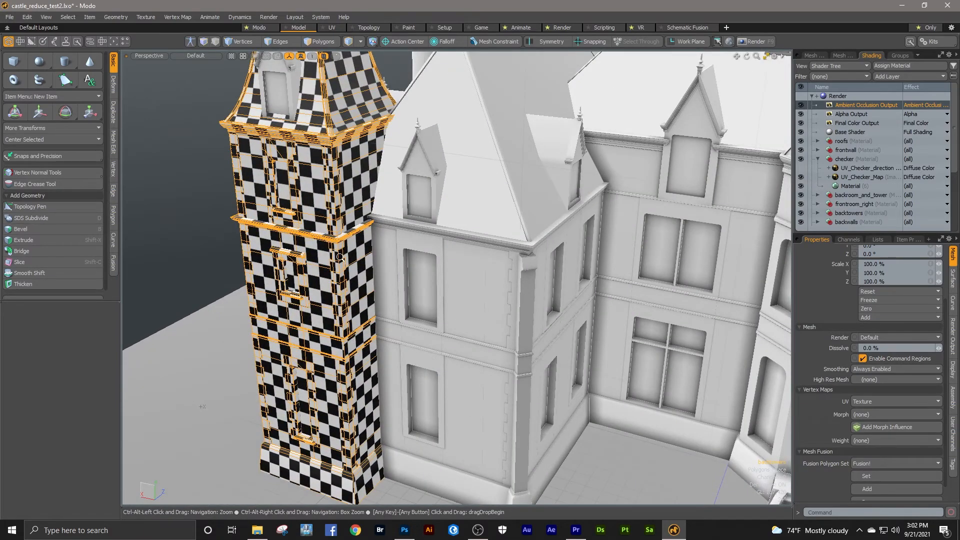
{"action": "scroll", "coordinate": [339, 255], "scroll_direction": "down", "scroll_amount": 5}
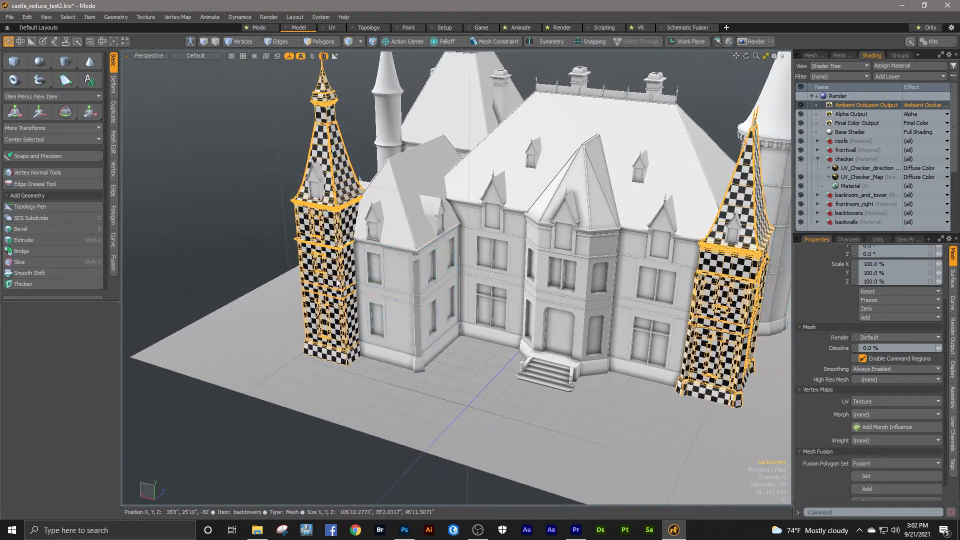
{"action": "left_click", "coordinate": [403, 282]}
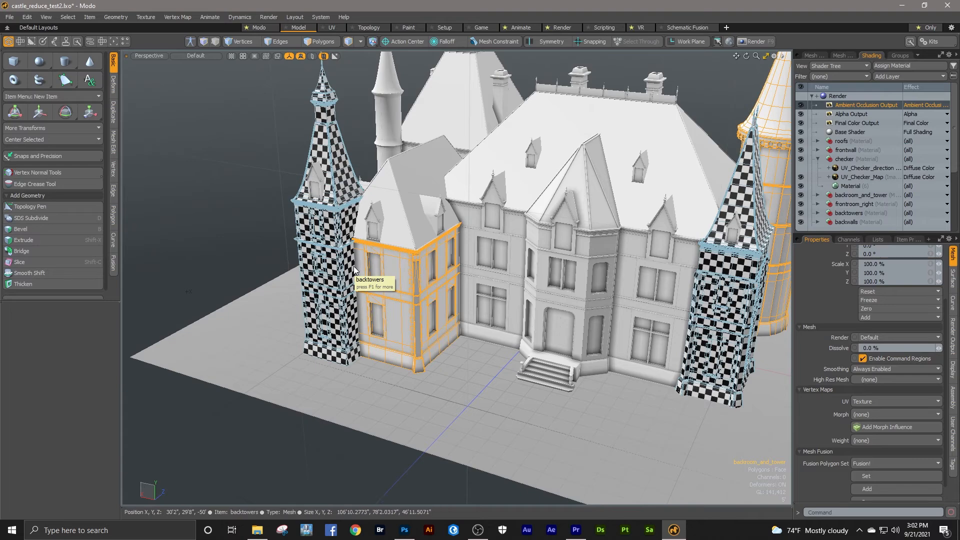
{"action": "left_click_drag", "start_coordinate": [354, 266], "coordinate": [363, 248], "text": "ctrl+alt"}
{"action": "key", "text": "m"}
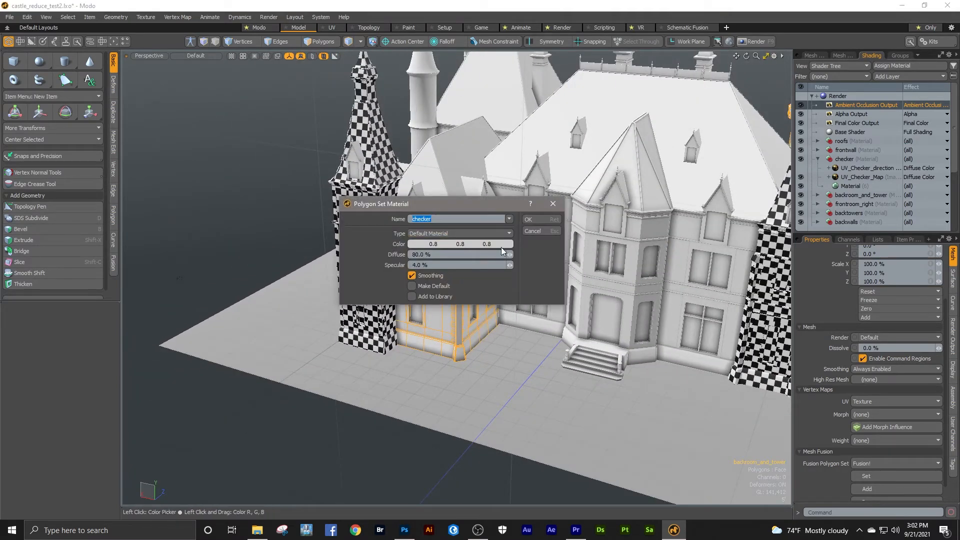
{"action": "left_click", "coordinate": [532, 218]}
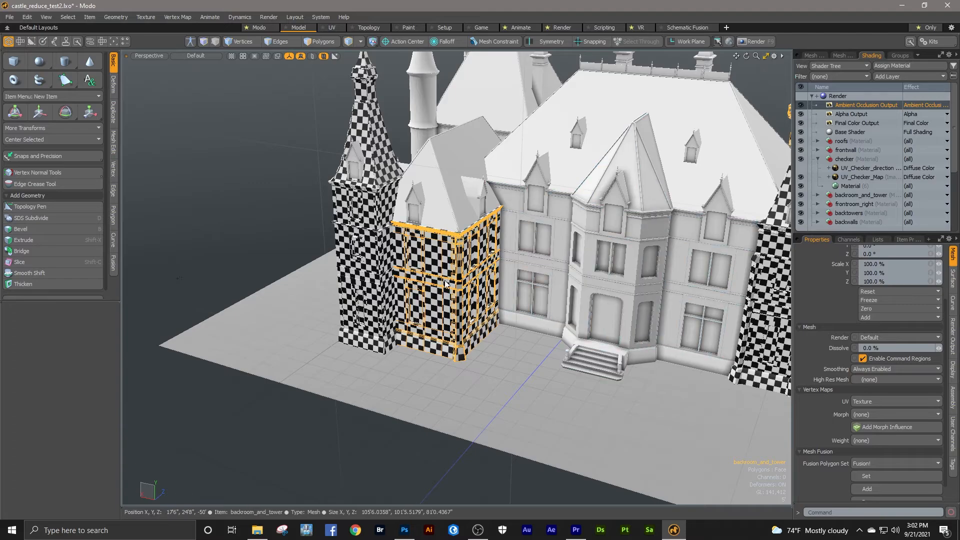
Examine the checker pattern's scale and distortion on the back room's walls and windows and on the round tower, comparing them with the neighbouring back towers.
{"action": "left_click_drag", "start_coordinate": [431, 249], "coordinate": [469, 243], "text": "ctrl+alt"}
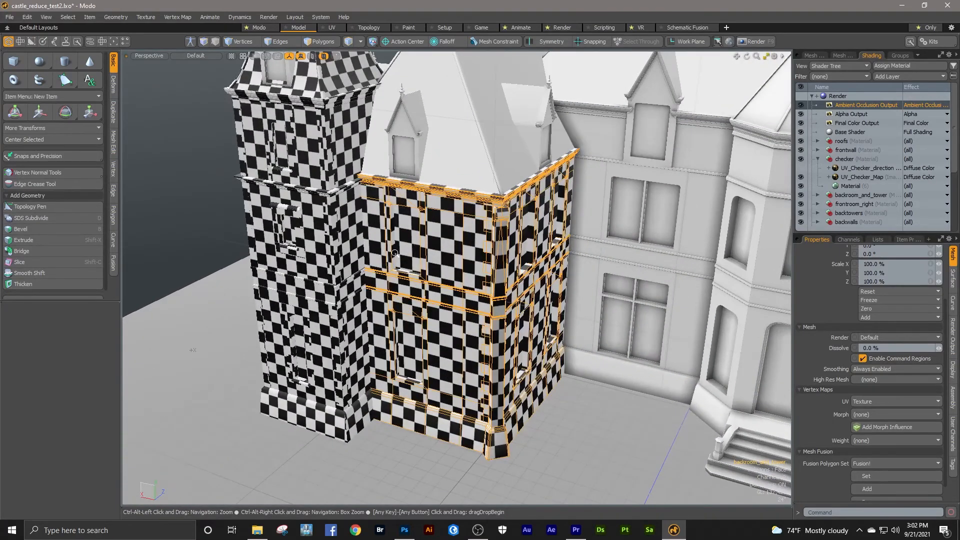
{"action": "scroll", "coordinate": [394, 253], "scroll_direction": "down", "scroll_amount": 6}
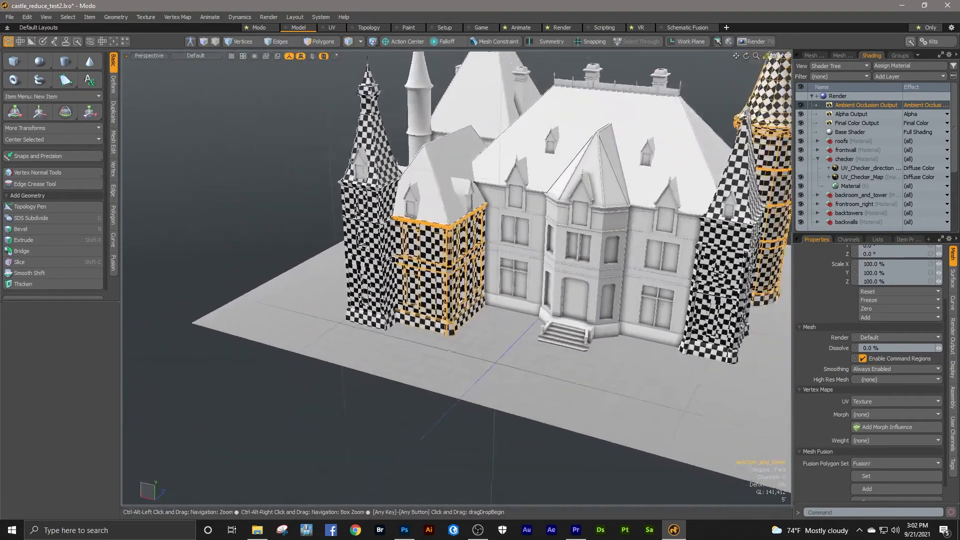
{"action": "left_click_drag", "start_coordinate": [393, 259], "coordinate": [468, 251], "text": "alt"}
{"action": "mouse_move", "coordinate": [390, 255]}
{"action": "left_mouse_down", "text": "ctrl+alt"}
{"action": "mouse_move", "coordinate": [425, 255]}
{"action": "mouse_move", "coordinate": [393, 256]}
{"action": "left_mouse_up", "text": "ctrl+alt"}
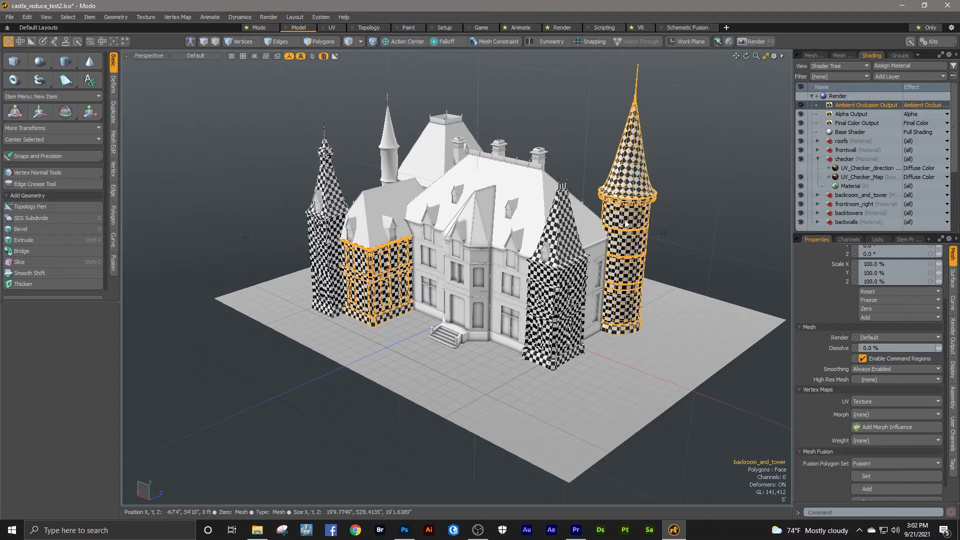
{"action": "key", "text": "shift+a"}
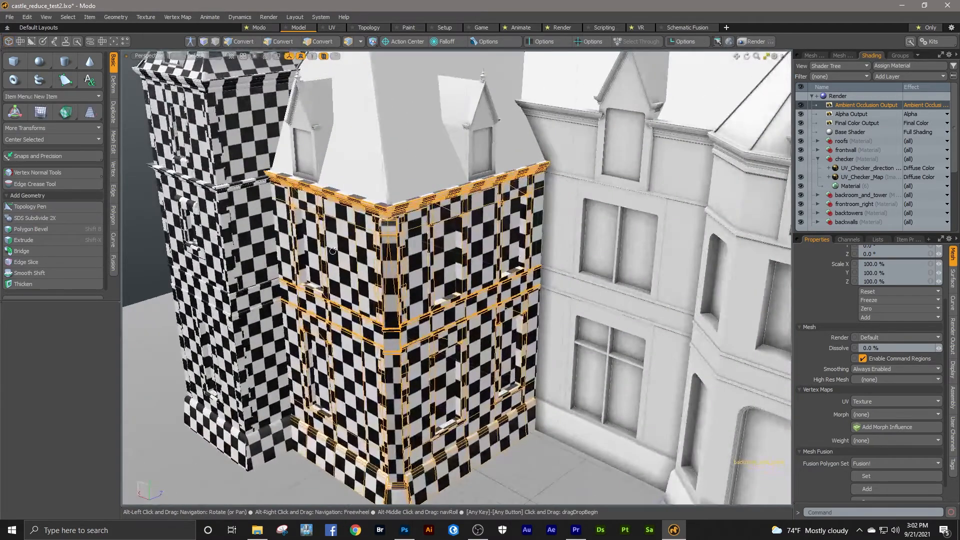
{"action": "left_click_drag", "start_coordinate": [332, 251], "coordinate": [335, 222], "text": "alt"}
{"action": "left_click_drag", "start_coordinate": [260, 243], "coordinate": [316, 272], "text": "ctrl+alt"}
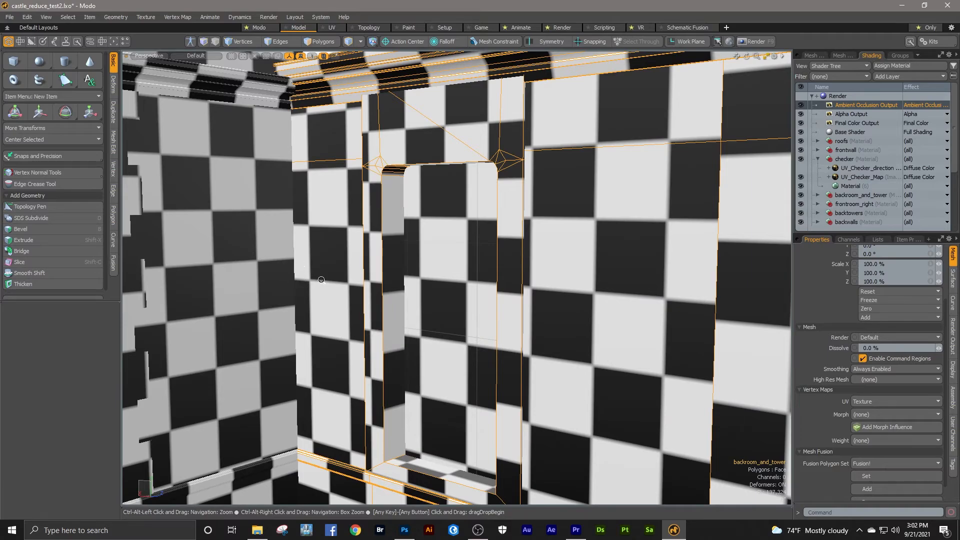
{"action": "key", "text": "shift+a"}
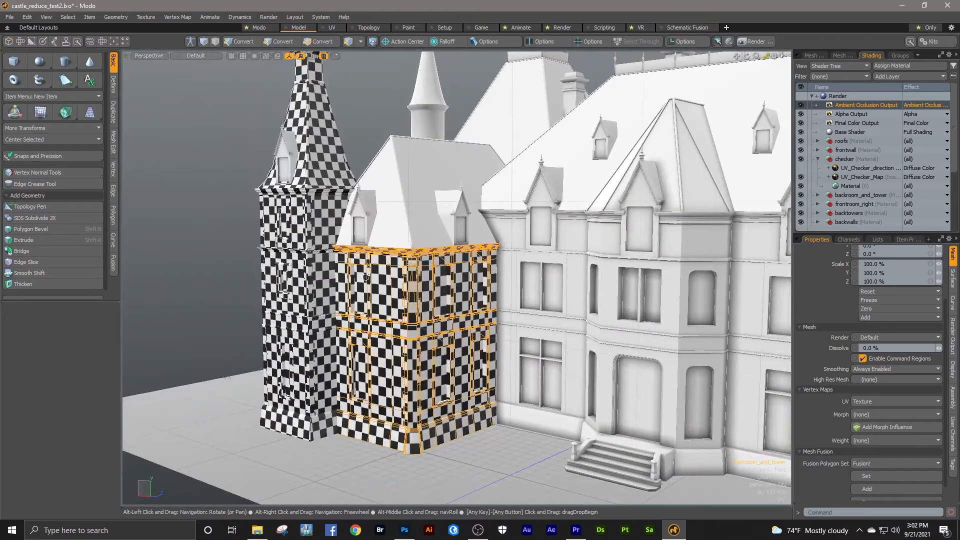
{"action": "left_click_drag", "start_coordinate": [365, 276], "coordinate": [372, 274], "text": "alt"}
{"action": "left_click_drag", "start_coordinate": [457, 263], "coordinate": [328, 258], "text": "alt+shift"}
{"action": "left_click_drag", "start_coordinate": [426, 250], "coordinate": [408, 261], "text": "ctrl+alt"}
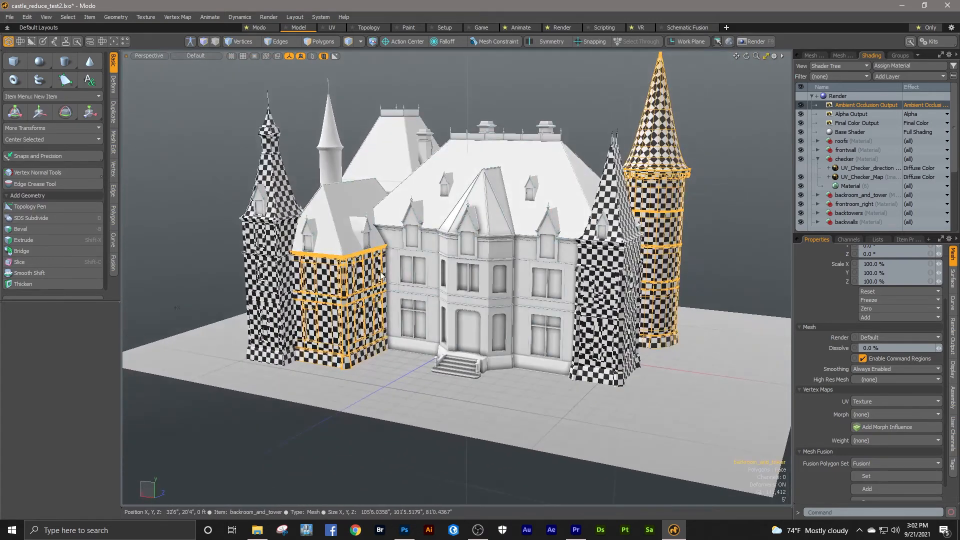
Select the backwall mesh and examine its facade, bay and roof edges against the checkered back room and towers.
{"action": "left_click", "coordinate": [427, 265]}
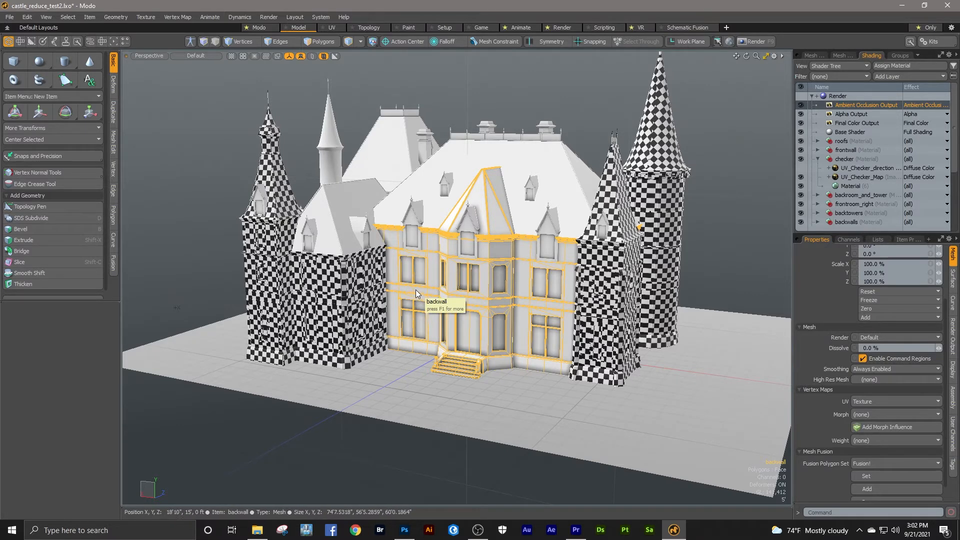
{"action": "scroll", "coordinate": [491, 231], "scroll_direction": "up", "scroll_amount": 3}
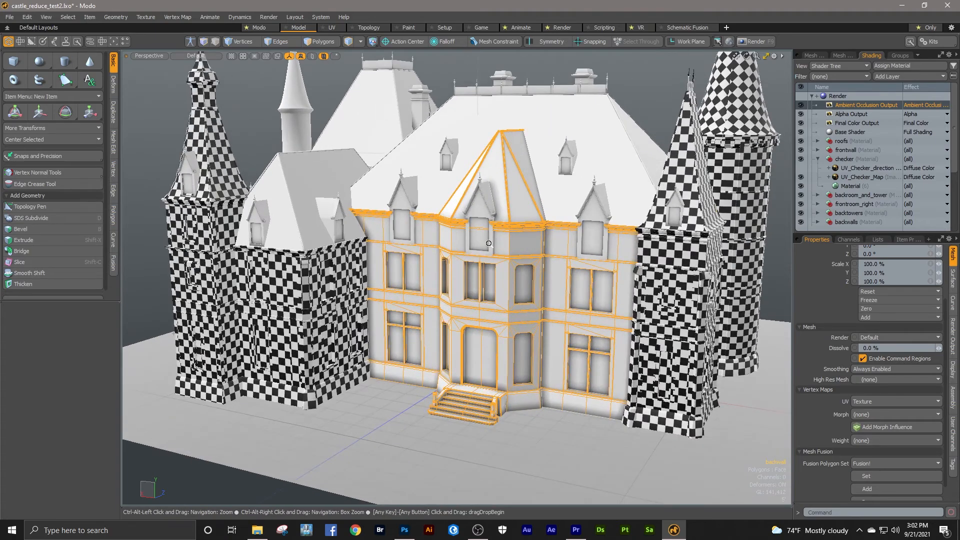
{"action": "left_click_drag", "start_coordinate": [486, 248], "coordinate": [410, 269], "text": "ctrl+alt"}
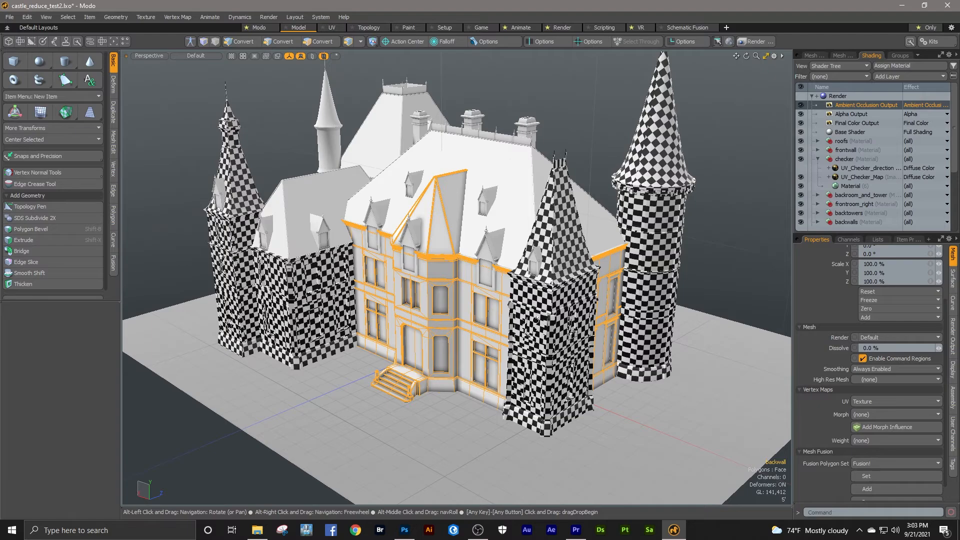
{"action": "scroll", "coordinate": [429, 296], "scroll_direction": "up", "scroll_amount": 4}
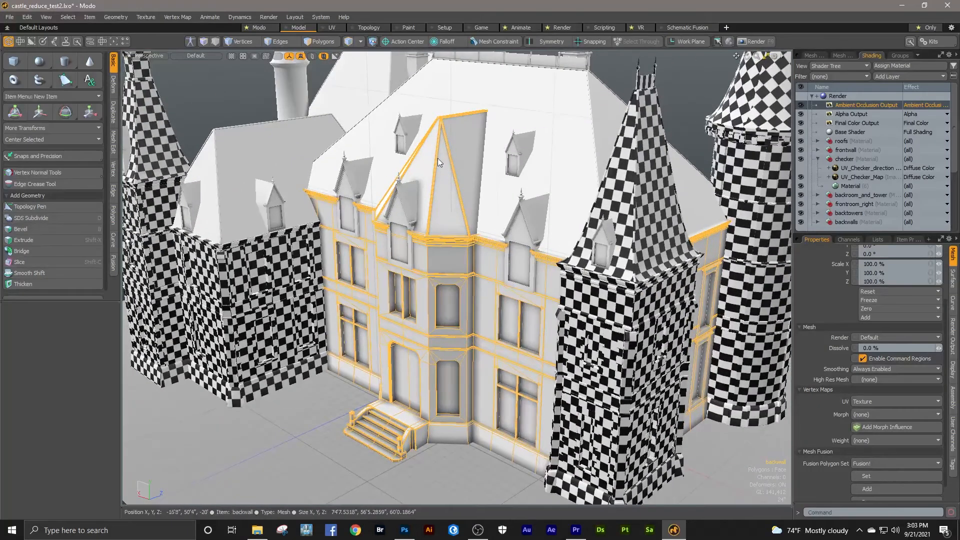
{"action": "left_click_drag", "start_coordinate": [465, 220], "coordinate": [389, 226], "text": "ctrl+alt"}
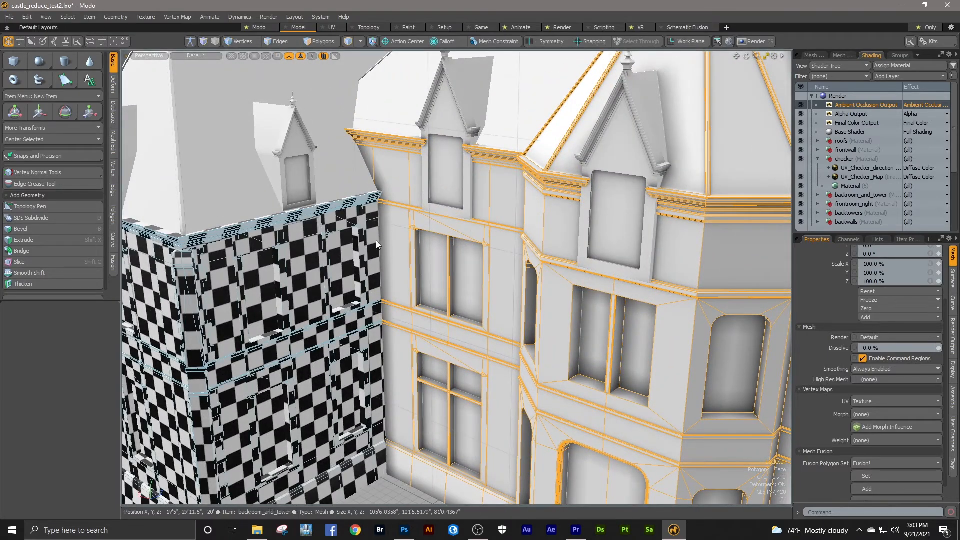
{"action": "left_click_drag", "start_coordinate": [373, 251], "coordinate": [417, 269], "text": "ctrl+alt"}
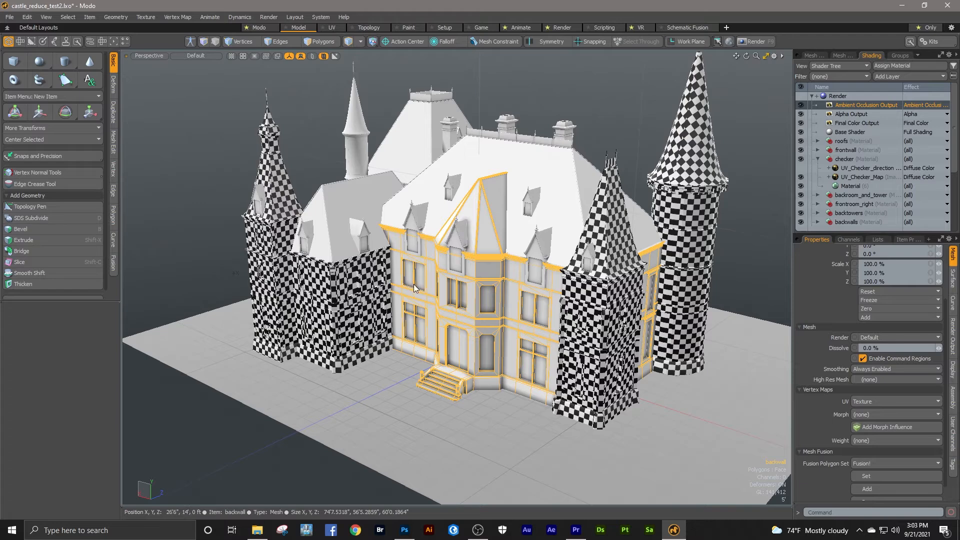
{"action": "left_click_drag", "start_coordinate": [412, 292], "coordinate": [411, 271], "text": "ctrl+alt"}
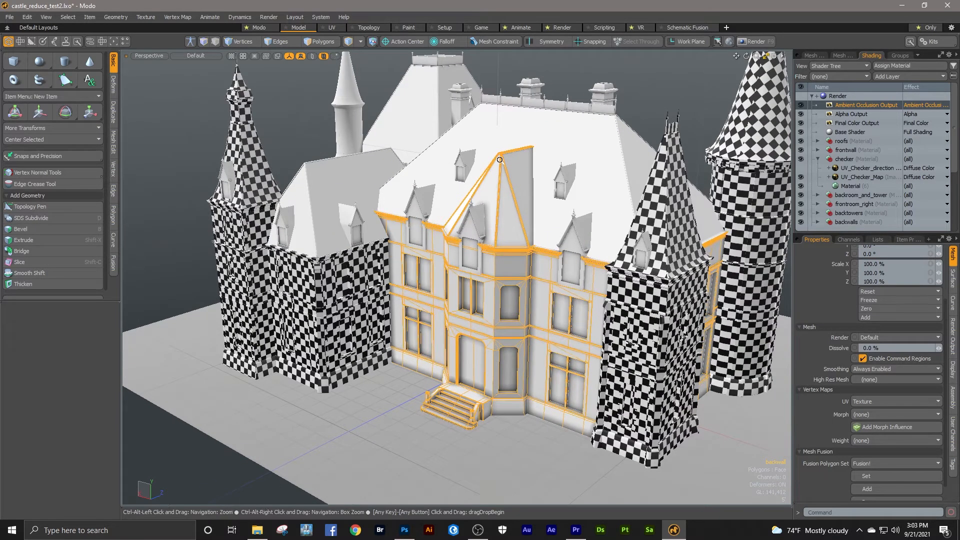
{"action": "left_click_drag", "start_coordinate": [497, 185], "coordinate": [555, 144], "text": "ctrl+alt"}
{"action": "key", "text": "a"}
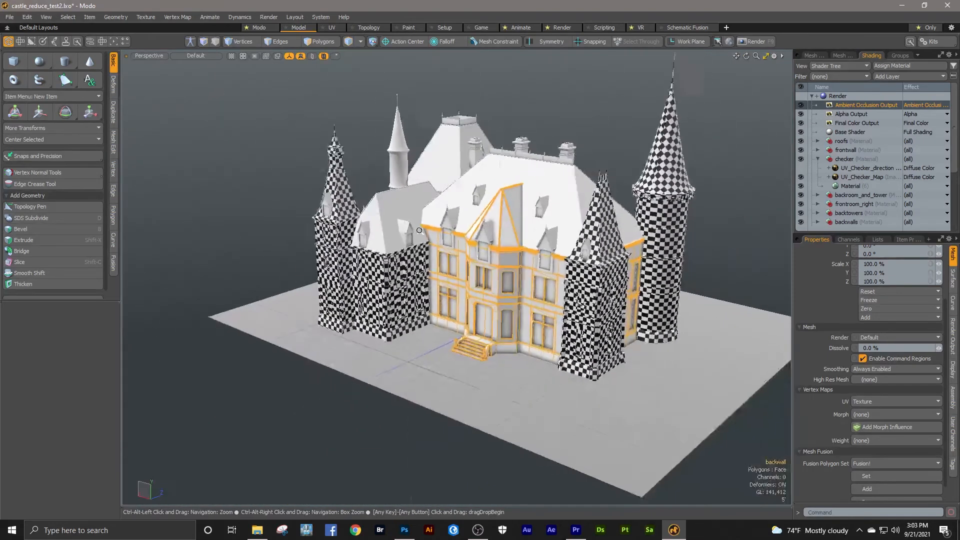
{"action": "left_click_drag", "start_coordinate": [483, 223], "coordinate": [406, 237], "text": "alt+shift"}
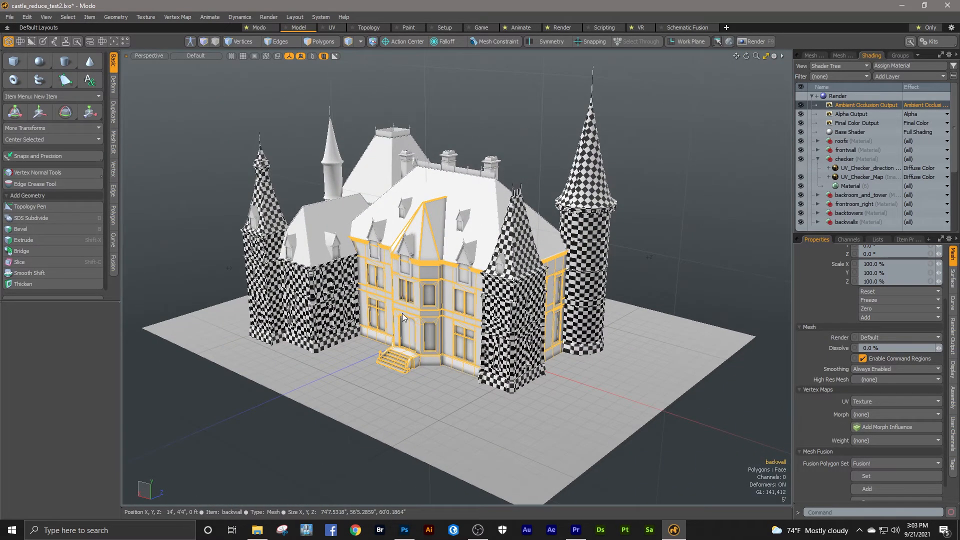
{"action": "left_click_drag", "start_coordinate": [402, 313], "coordinate": [325, 268], "text": "ctrl+alt"}
{"action": "left_click_drag", "start_coordinate": [501, 240], "coordinate": [619, 228], "text": "alt"}
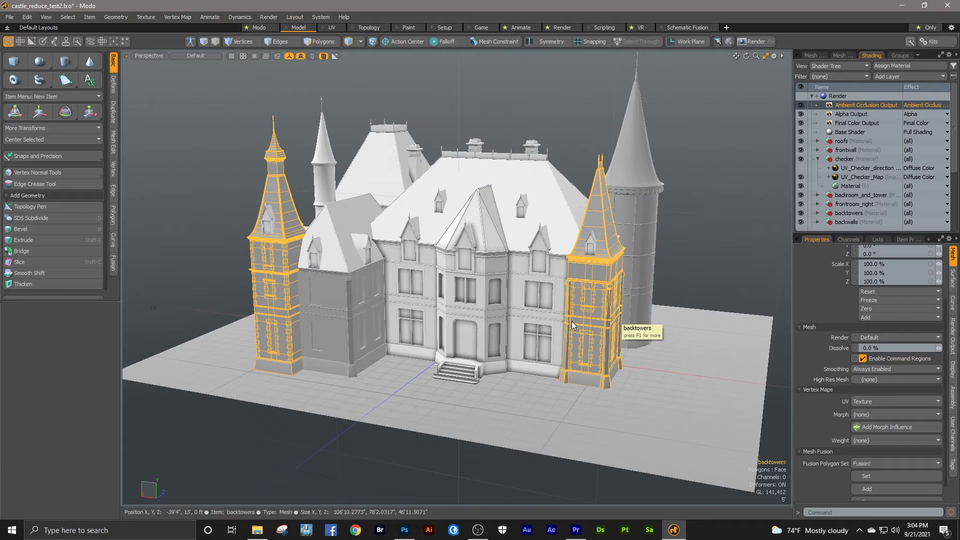
Compare the plain shading of the back towers and round tower with the ambient occlusion shading on the back wall.
{"action": "key", "text": "alt"}
{"action": "left_click_drag", "start_coordinate": [635, 309], "coordinate": [571, 256], "text": "alt+shift"}
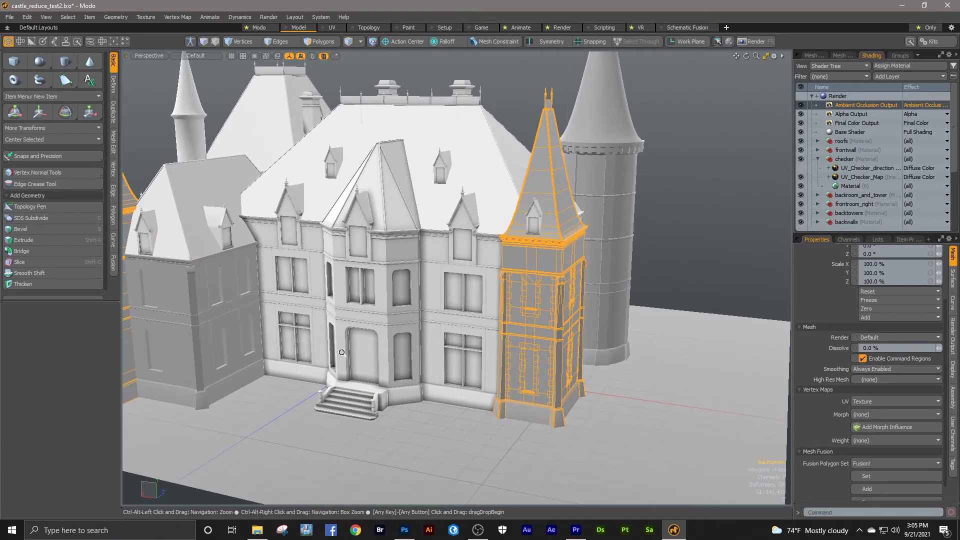
{"action": "left_click_drag", "start_coordinate": [507, 304], "coordinate": [492, 291], "text": "alt"}
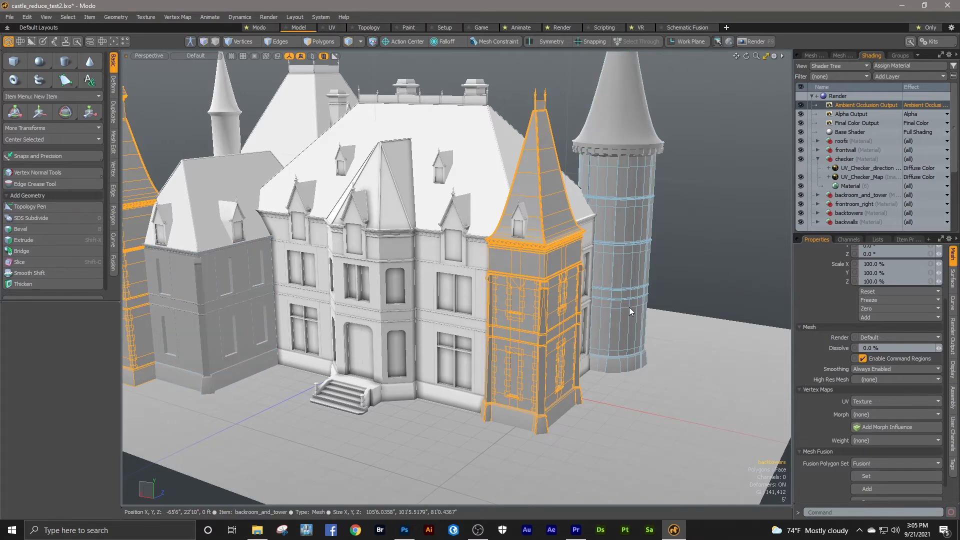
{"action": "left_click_drag", "start_coordinate": [625, 293], "coordinate": [590, 280], "text": "alt"}
{"action": "left_click_drag", "start_coordinate": [511, 264], "coordinate": [686, 229], "text": "ctrl+alt"}
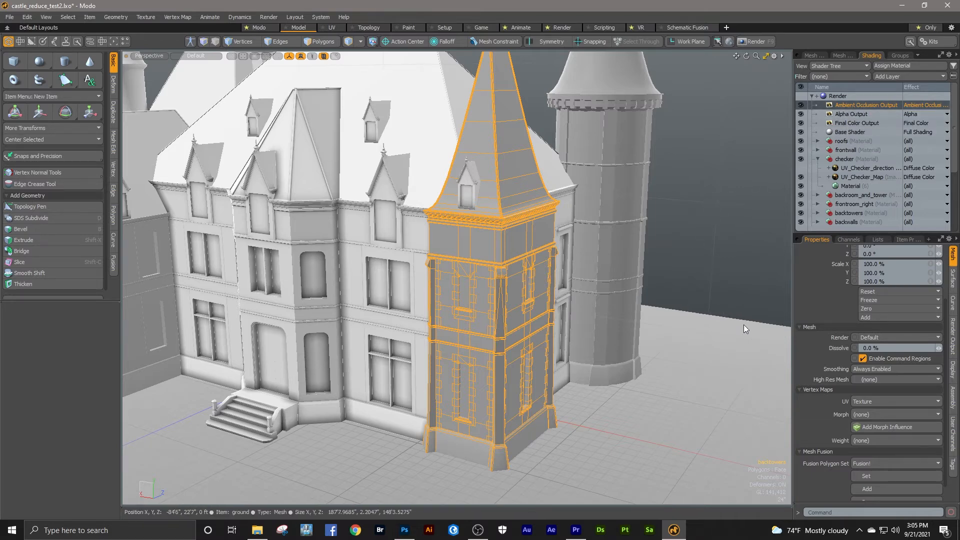
Show the Ambient Occlusion Output's Occlusion Rays and Occlusion Range settings, and examine the occlusion shading around the back wall's windows, ledges and corners.
{"action": "left_click", "coordinate": [952, 337]}
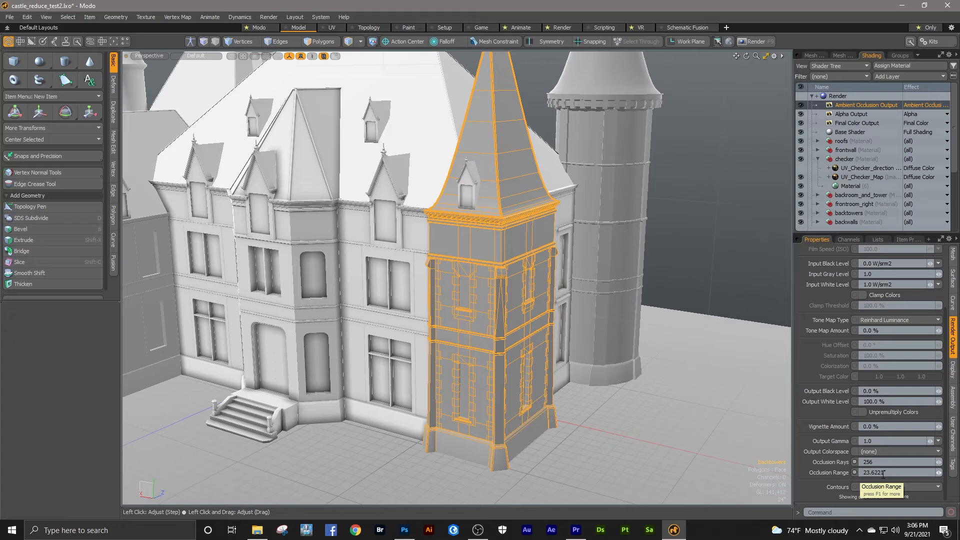
{"action": "mouse_move", "coordinate": [548, 321]}
{"action": "left_mouse_down", "text": "ctrl+alt"}
{"action": "mouse_move", "coordinate": [481, 305]}
{"action": "mouse_move", "coordinate": [544, 307]}
{"action": "left_mouse_up", "text": "ctrl+alt"}
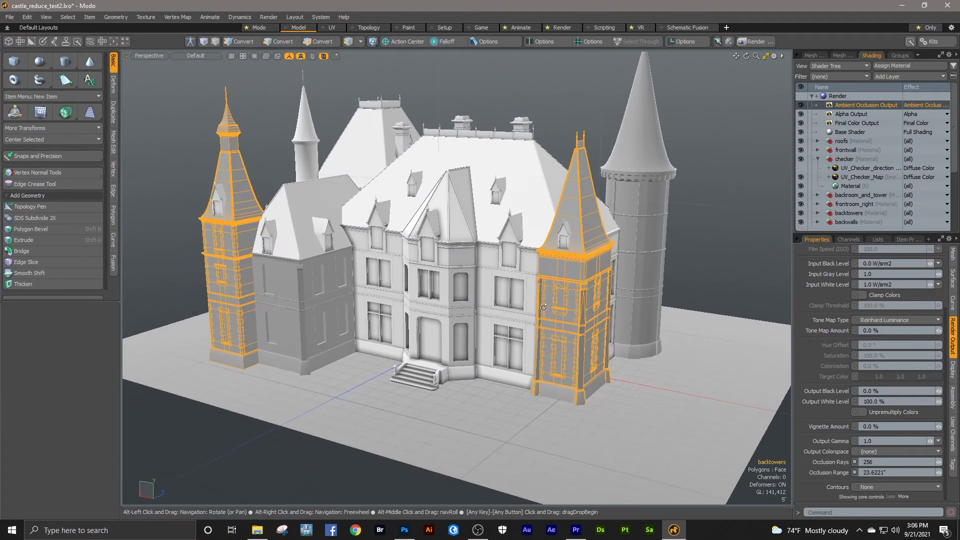
{"action": "left_click_drag", "start_coordinate": [361, 269], "coordinate": [490, 248], "text": "ctrl+alt"}
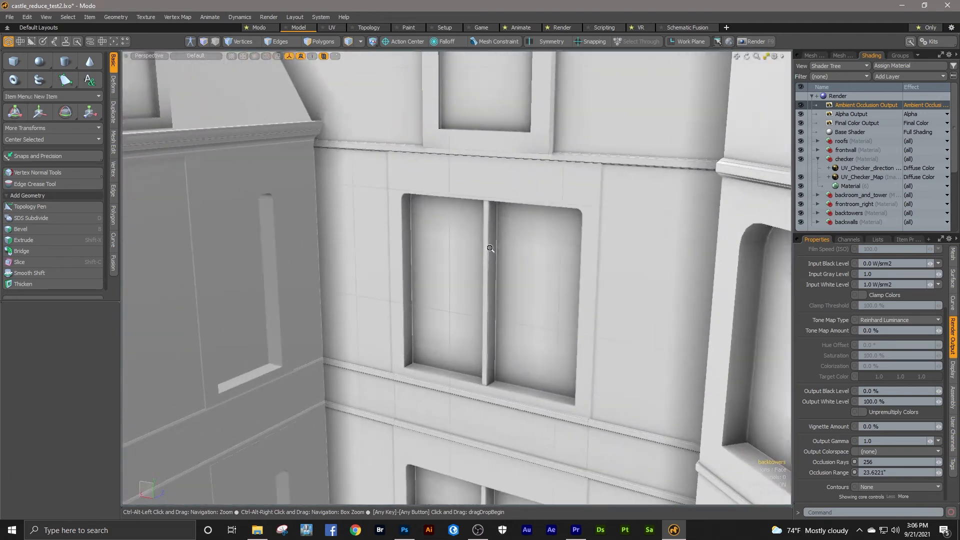
{"action": "left_click_drag", "start_coordinate": [334, 173], "coordinate": [349, 163], "text": "ctrl+alt"}
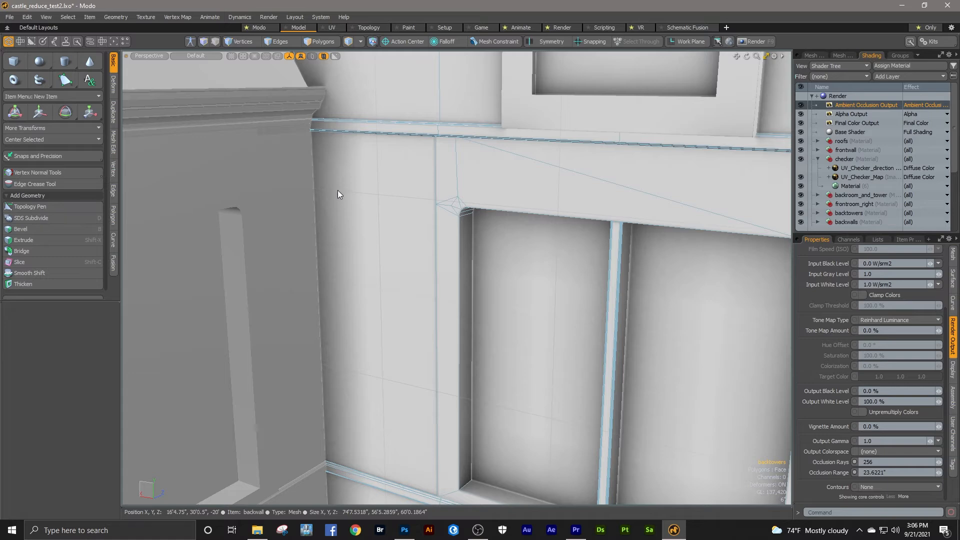
{"action": "left_click_drag", "start_coordinate": [428, 218], "coordinate": [320, 260], "text": "ctrl+alt"}
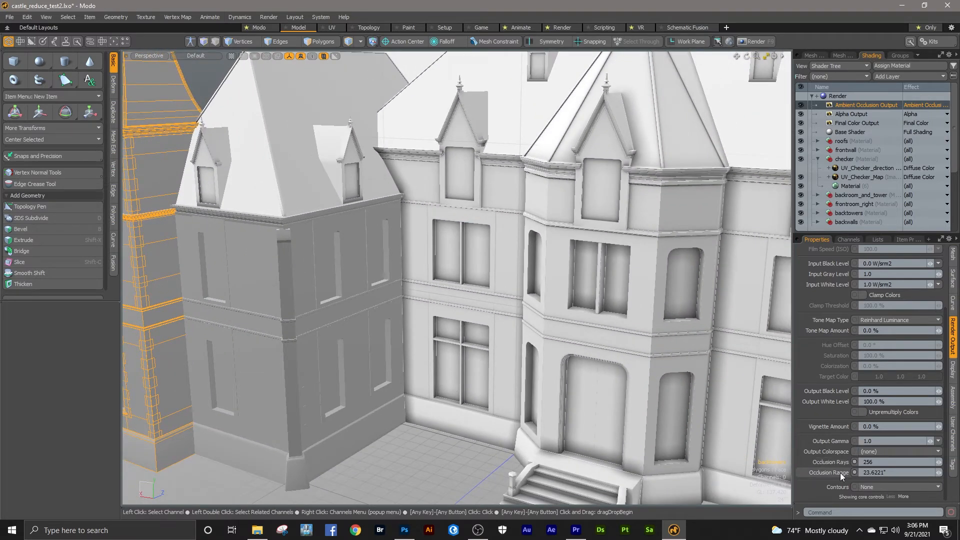
{"action": "left_click_drag", "start_coordinate": [577, 402], "coordinate": [529, 319], "text": "alt"}
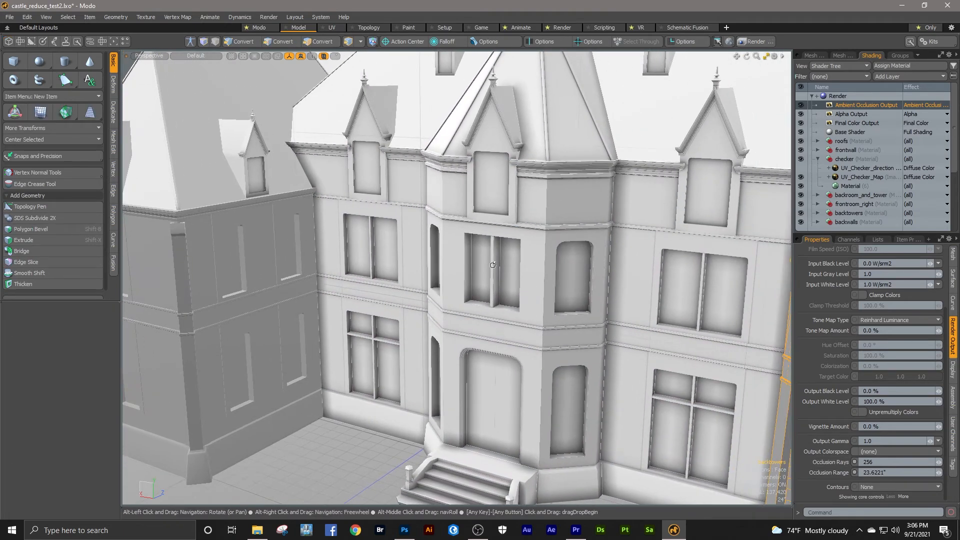
{"action": "left_click_drag", "start_coordinate": [505, 269], "coordinate": [542, 252], "text": "ctrl+alt"}
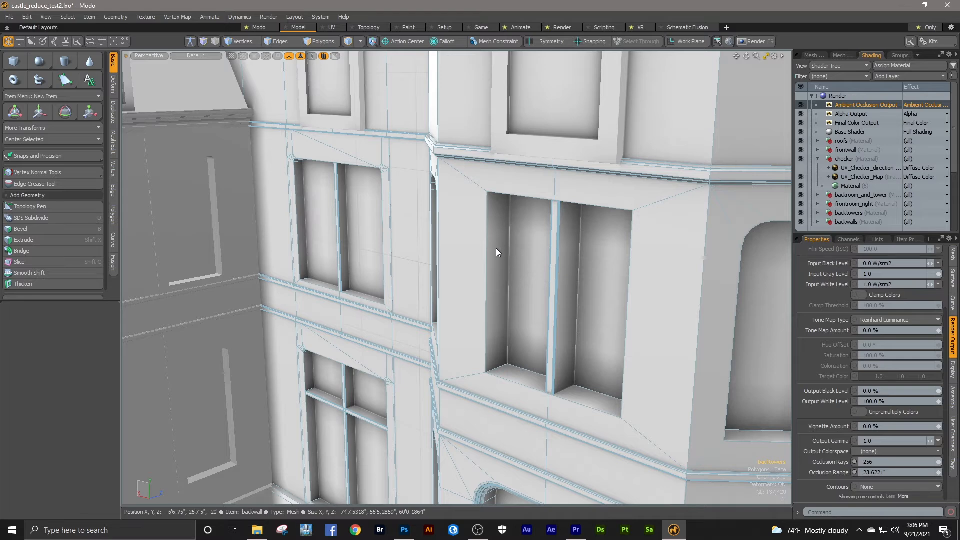
{"action": "left_click_drag", "start_coordinate": [464, 292], "coordinate": [393, 288], "text": "alt"}
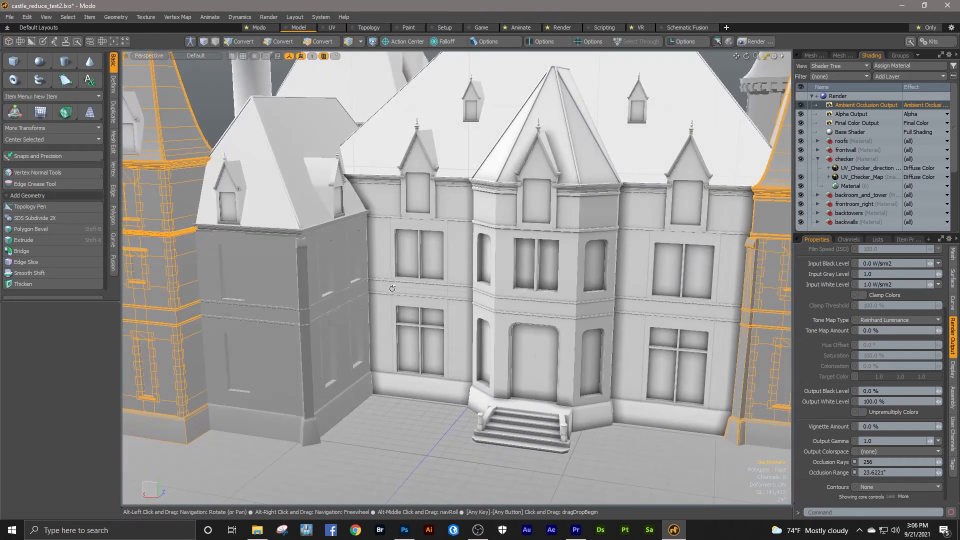
{"action": "left_click_drag", "start_coordinate": [501, 283], "coordinate": [553, 234], "text": "ctrl+alt"}
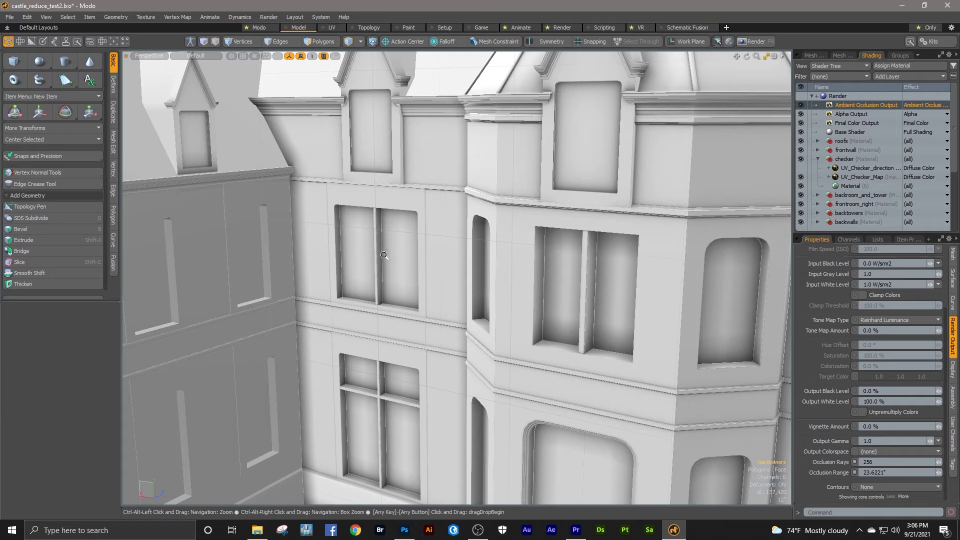
{"action": "left_click_drag", "start_coordinate": [321, 210], "coordinate": [293, 223], "text": "ctrl+alt"}
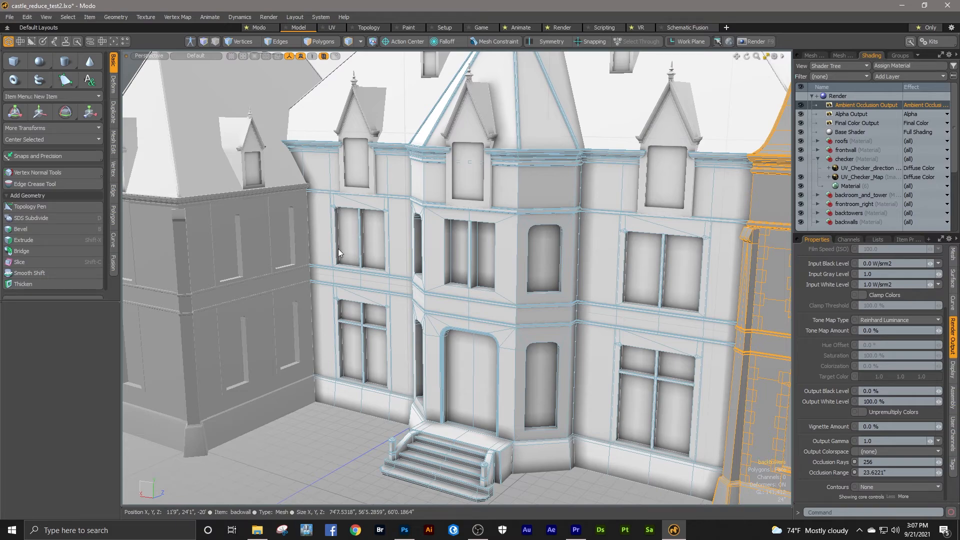
Check the backtowers mesh's UV layout, and compare the towers' plain shading with the occlusion-shaded back wall.
{"action": "left_click_drag", "start_coordinate": [334, 255], "coordinate": [302, 231], "text": "ctrl+alt"}
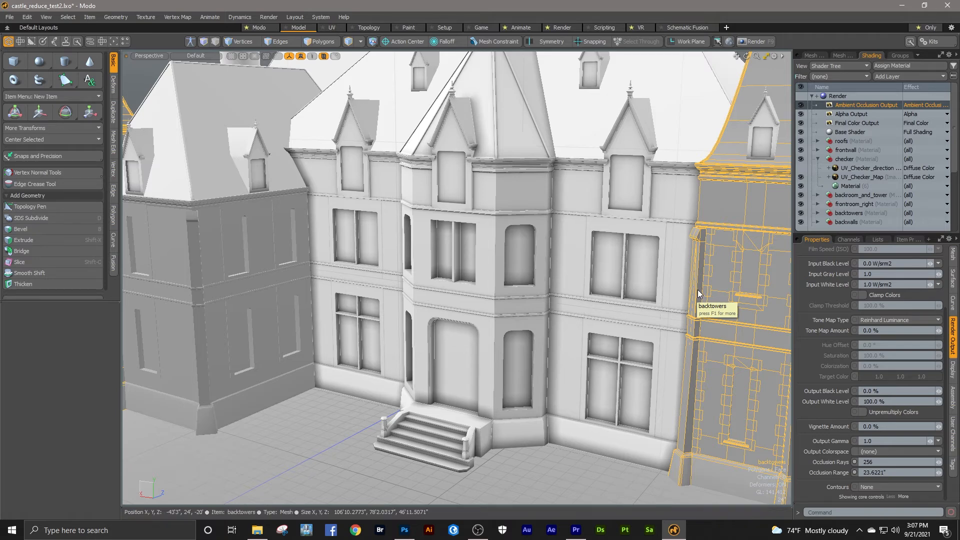
{"action": "left_click_drag", "start_coordinate": [681, 226], "coordinate": [598, 260], "text": "alt+shift"}
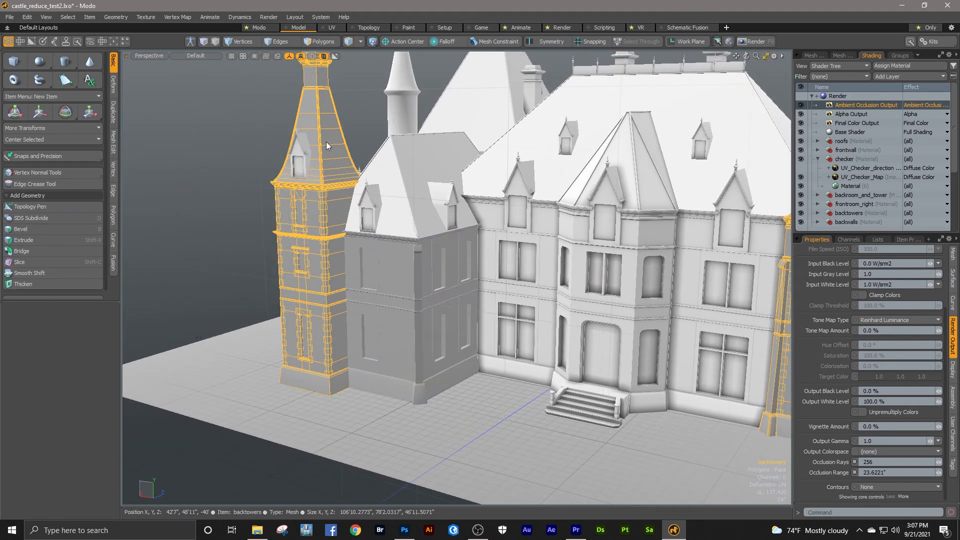
{"action": "left_click", "coordinate": [332, 28]}
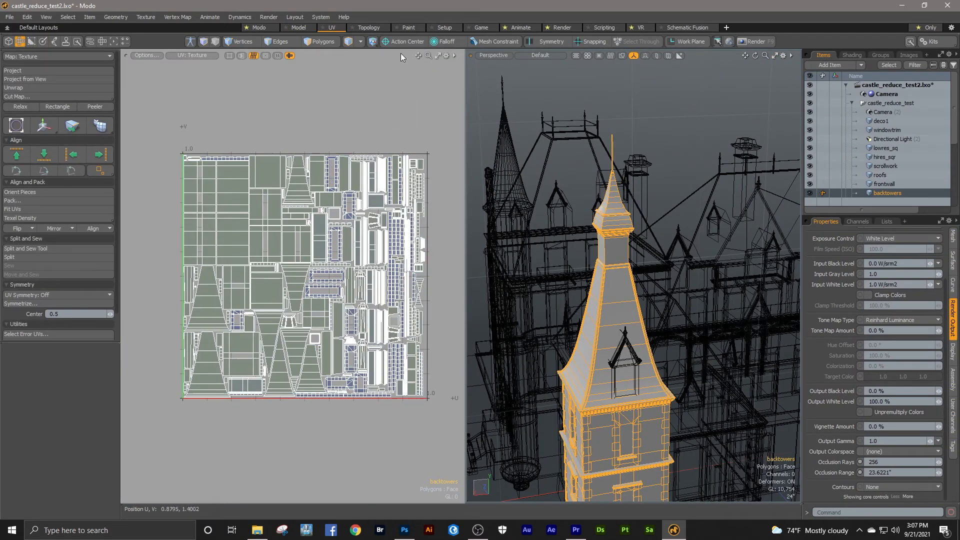
{"action": "left_click", "coordinate": [298, 28]}
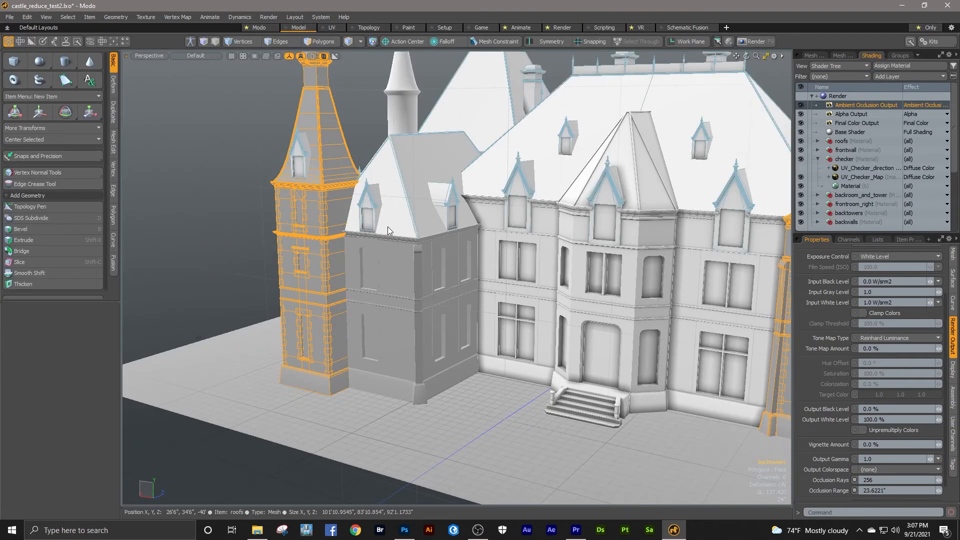
{"action": "left_click_drag", "start_coordinate": [395, 263], "coordinate": [422, 257], "text": "alt"}
{"action": "left_click_drag", "start_coordinate": [341, 231], "coordinate": [418, 249], "text": "alt+shift"}
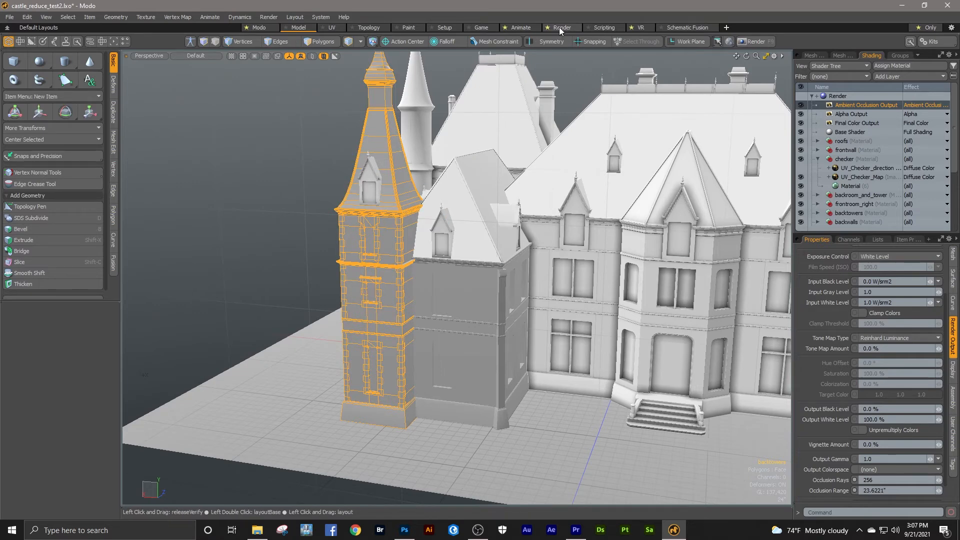
Open the Baking Wizard for the back towers and set its base filename to towers_test.
{"action": "left_click", "coordinate": [480, 28]}
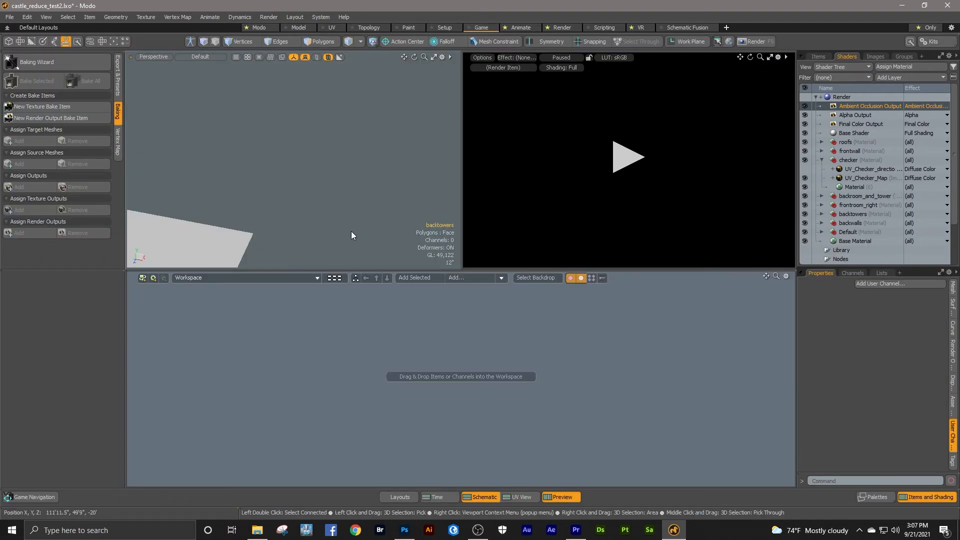
{"action": "left_click", "coordinate": [61, 61]}
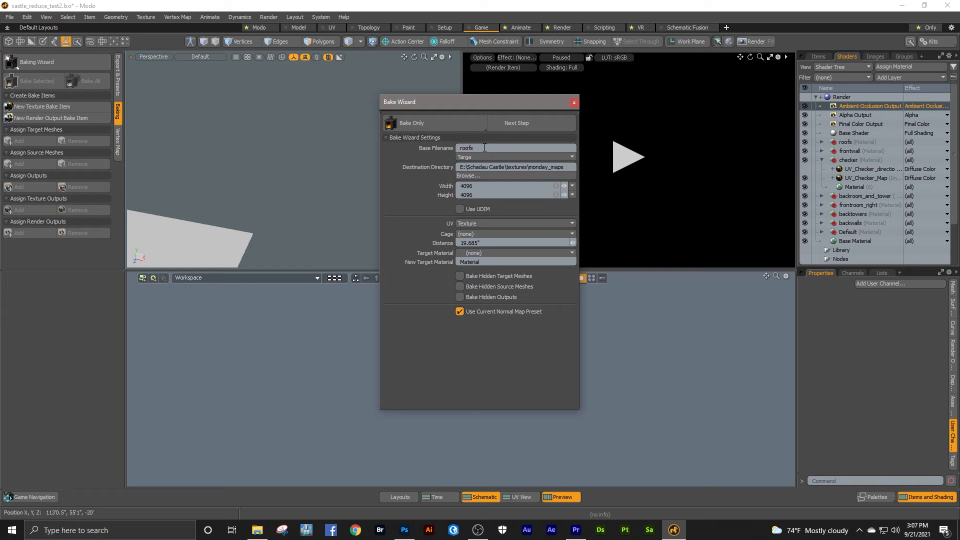
{"action": "left_click", "coordinate": [453, 152]}
{"action": "type", "text": "_test"}
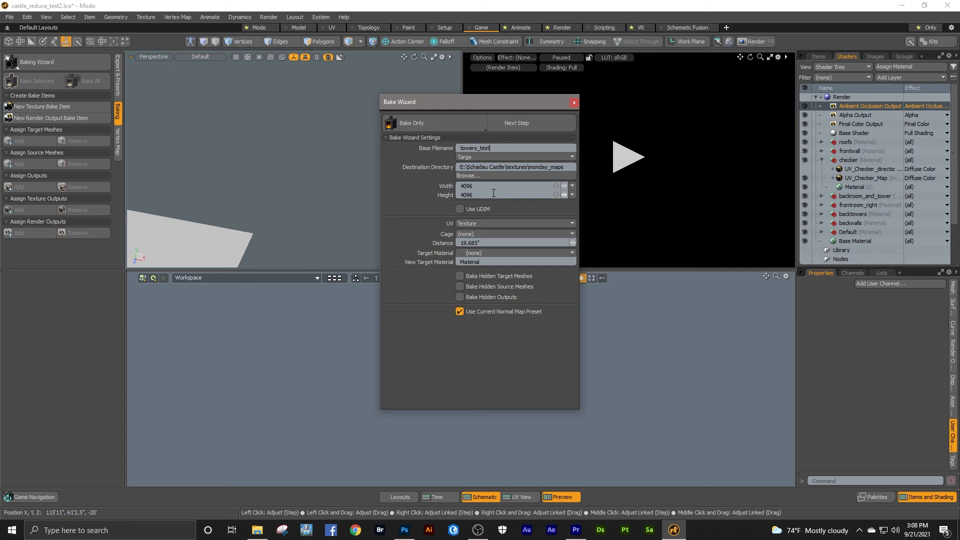
Proceed through the bake setup with backtowers as the target mesh and Ambient Occlusion Output as the output to bake.
{"action": "left_click", "coordinate": [532, 122]}
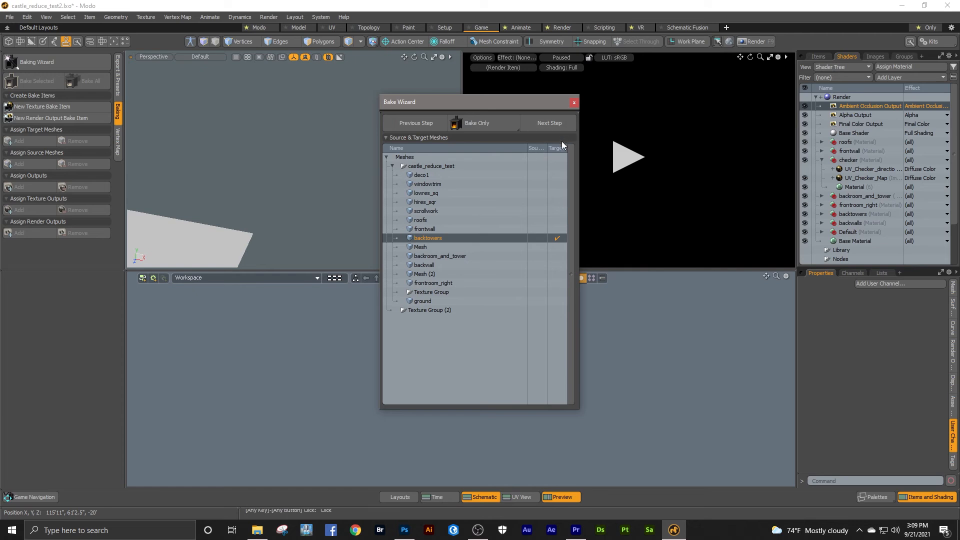
{"action": "left_click", "coordinate": [555, 118]}
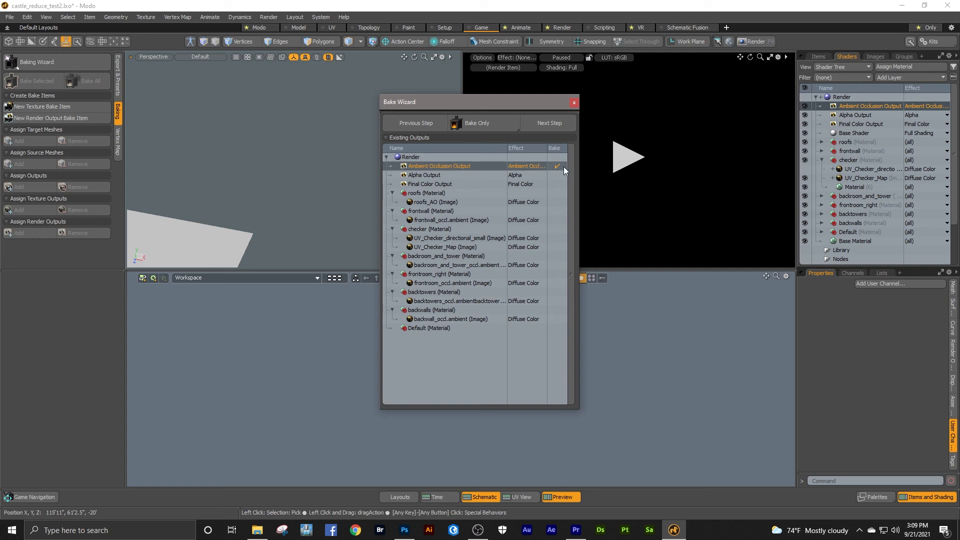
{"action": "left_click", "coordinate": [554, 125]}
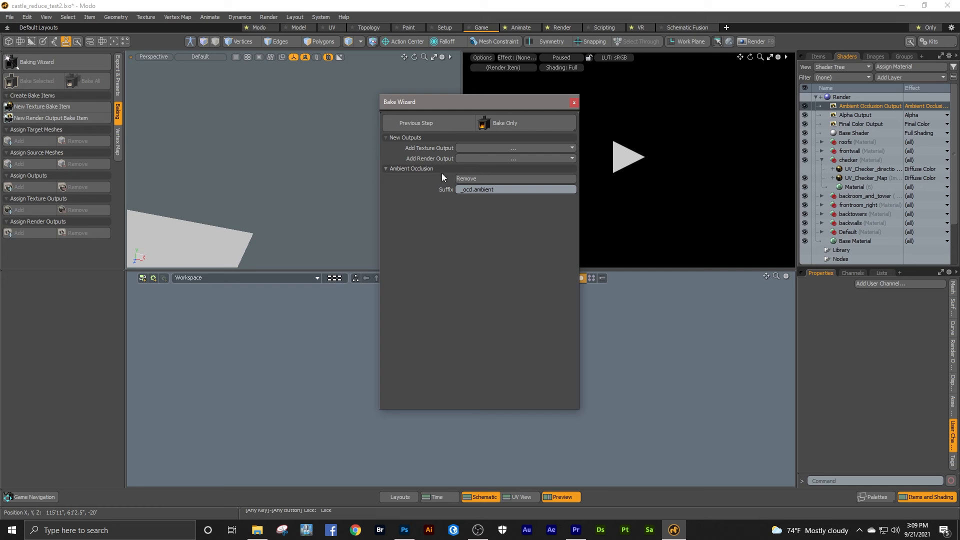
Review the texture output types that can be added, and start the bake with only the ambient occlusion output and its _occl.ambient suffix.
{"action": "left_click", "coordinate": [566, 149]}
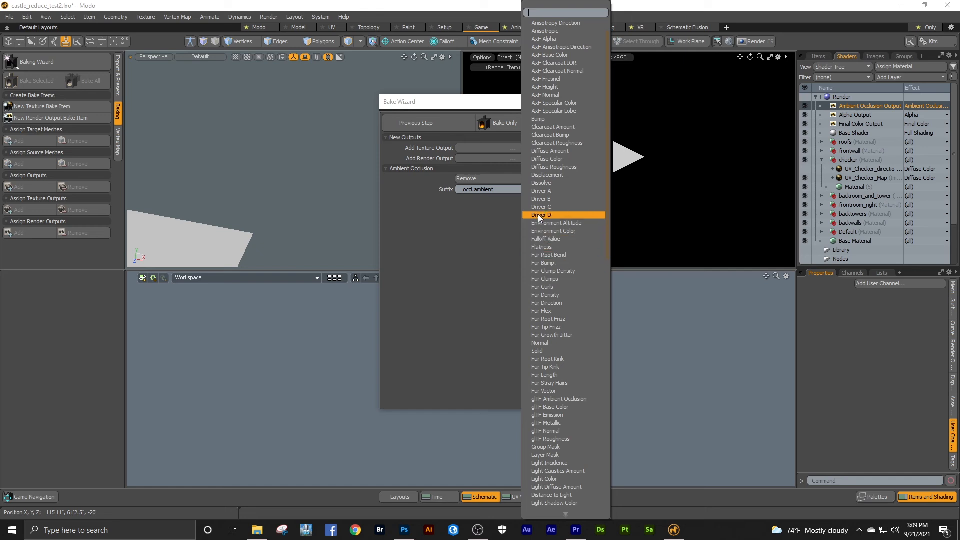
{"action": "left_click", "coordinate": [467, 10]}
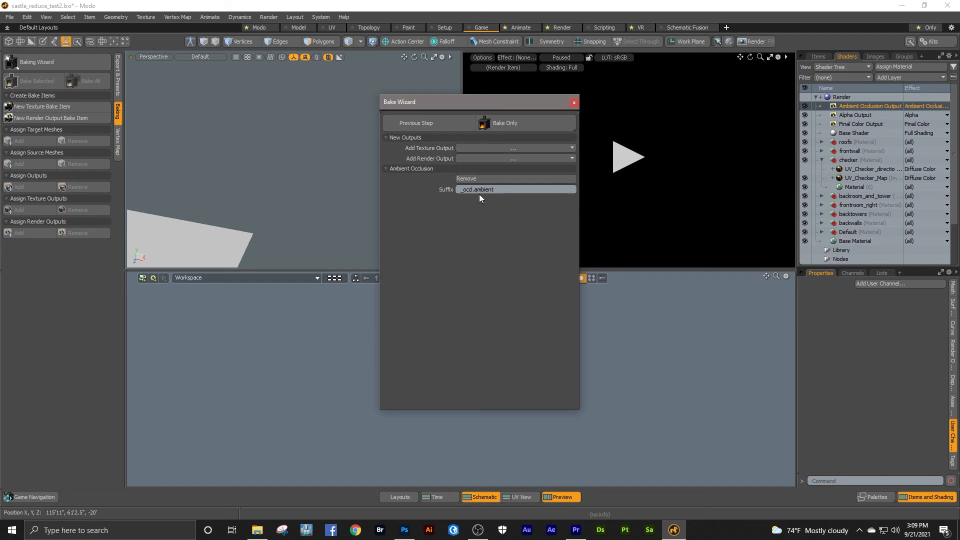
{"action": "left_click", "coordinate": [526, 122]}
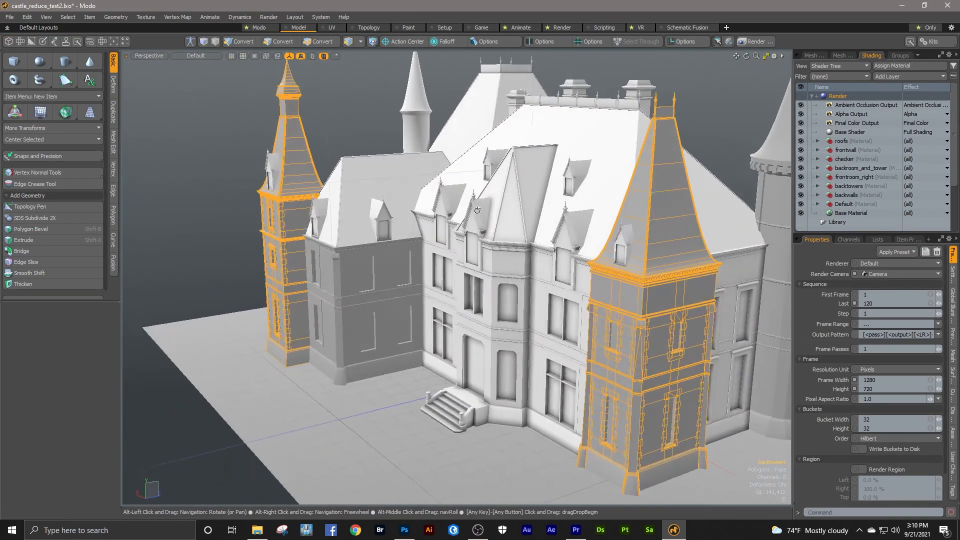
Examine the occlusion shading on the front wall's balcony, its end panels and the surrounding columns and trim.
{"action": "left_click_drag", "start_coordinate": [477, 210], "coordinate": [341, 191], "text": "alt"}
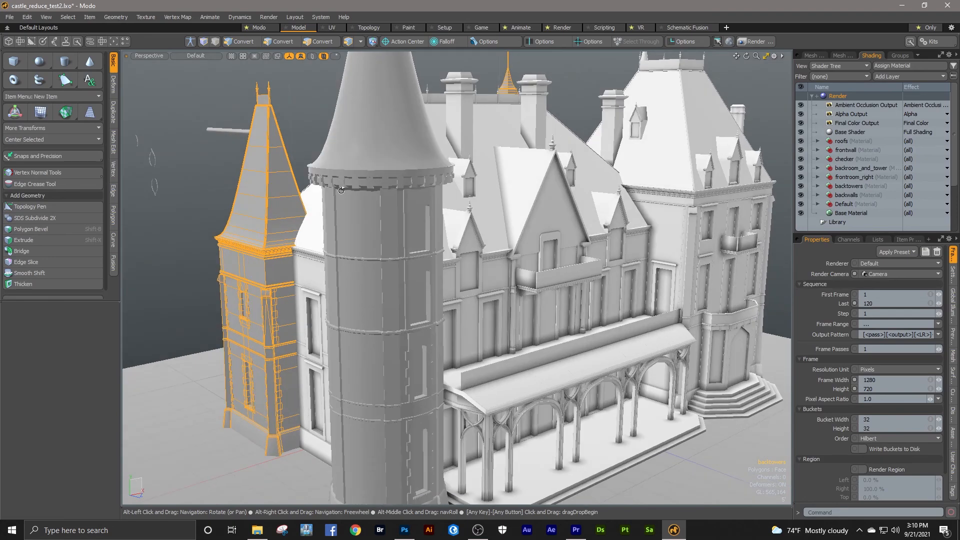
{"action": "left_click_drag", "start_coordinate": [476, 261], "coordinate": [534, 190], "text": "alt+shift"}
{"action": "left_click_drag", "start_coordinate": [493, 216], "coordinate": [459, 252], "text": "alt"}
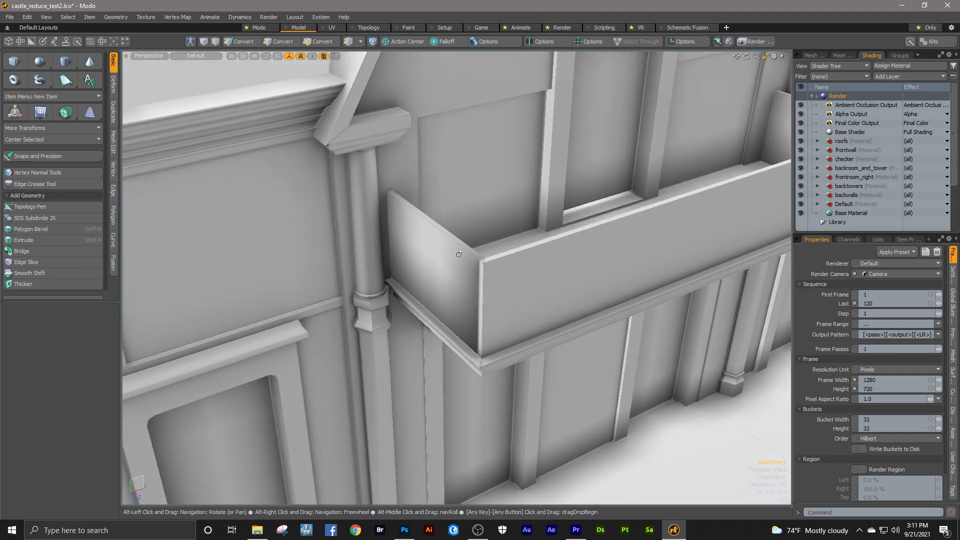
{"action": "left_click_drag", "start_coordinate": [470, 275], "coordinate": [521, 230], "text": "ctrl+alt"}
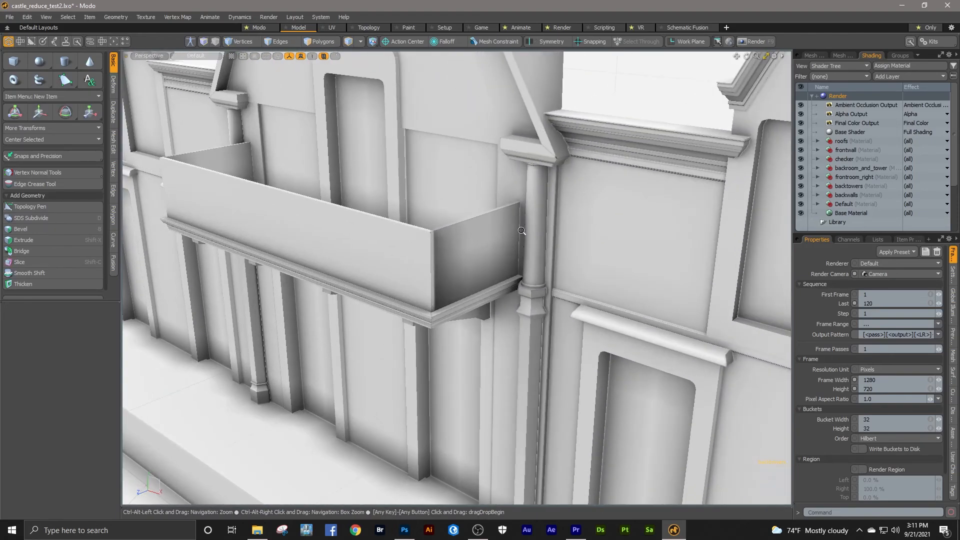
{"action": "left_click", "coordinate": [494, 251]}
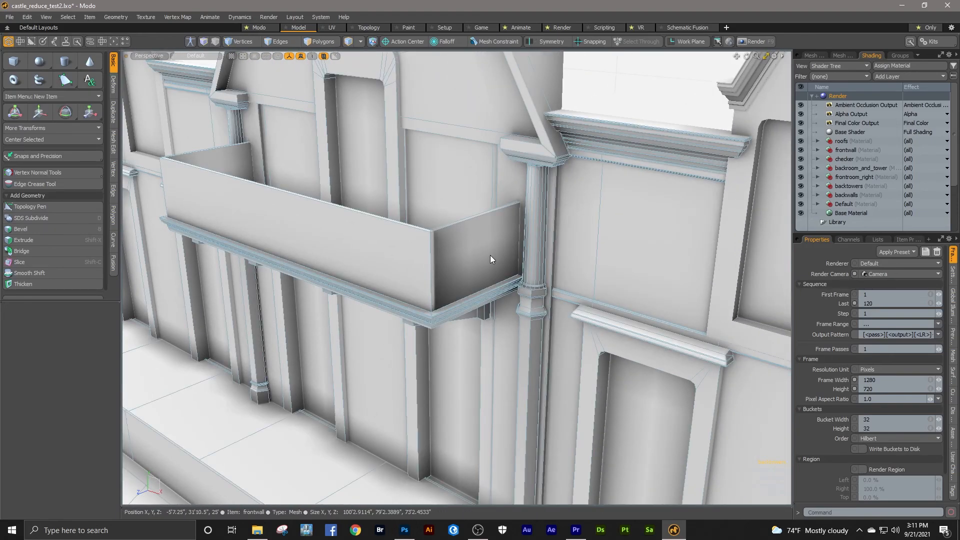
{"action": "left_click_drag", "start_coordinate": [445, 260], "coordinate": [458, 240], "text": "ctrl+alt"}
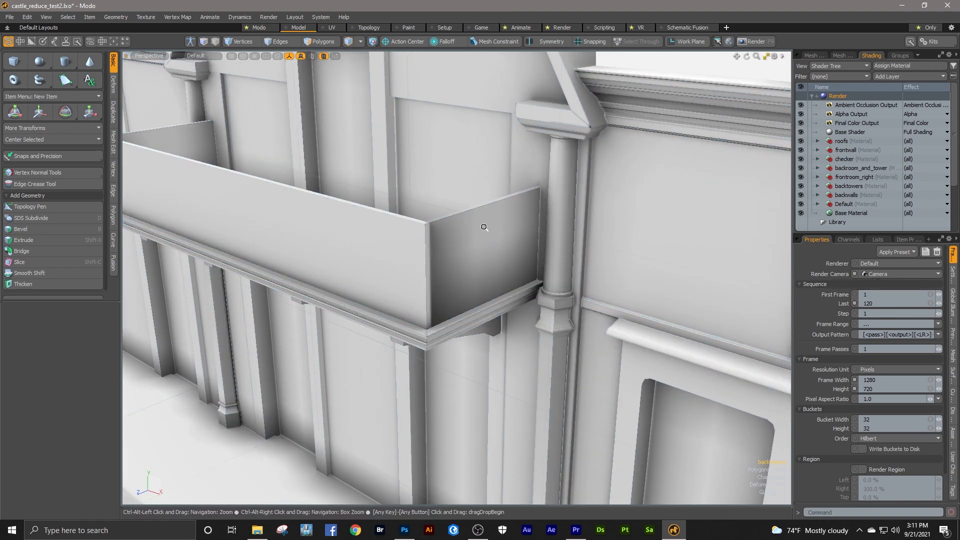
{"action": "left_click_drag", "start_coordinate": [456, 245], "coordinate": [413, 264], "text": "ctrl+alt"}
Examine the occlusion shading inside the low parapet where it meets the round tower.
{"action": "left_click_drag", "start_coordinate": [563, 293], "coordinate": [386, 184], "text": "alt+shift"}
{"action": "left_click_drag", "start_coordinate": [590, 185], "coordinate": [545, 262], "text": "alt"}
{"action": "scroll", "coordinate": [563, 282], "scroll_direction": "up", "scroll_amount": 5}
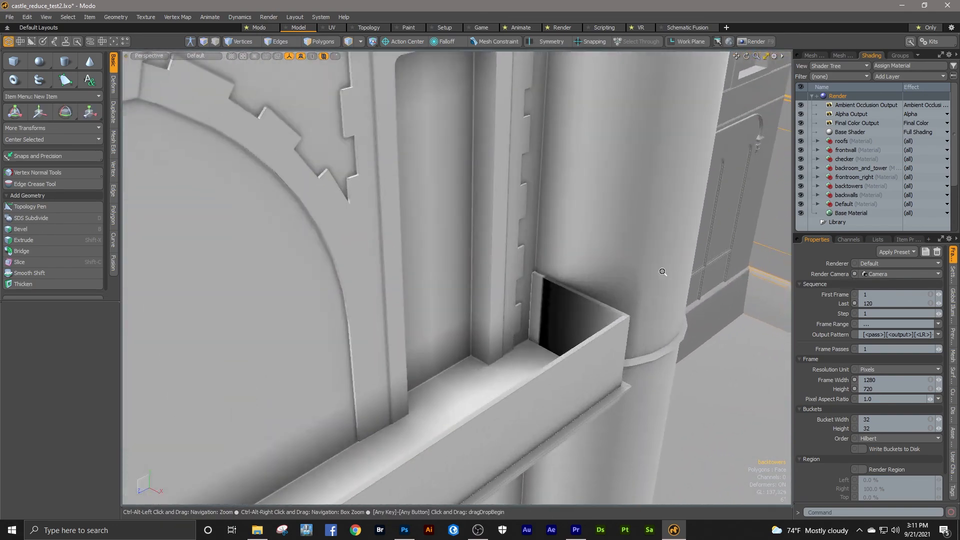
{"action": "left_click_drag", "start_coordinate": [564, 287], "coordinate": [499, 334], "text": "ctrl+alt"}
{"action": "left_click_drag", "start_coordinate": [500, 256], "coordinate": [558, 237], "text": "ctrl+alt"}
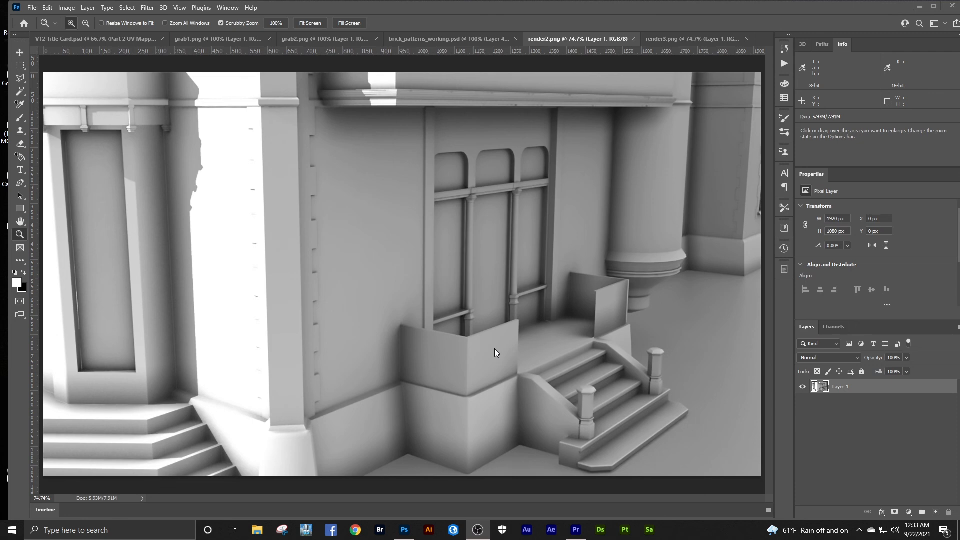
Show the render3.png image of the back facade's occlusion shading with the wireframe overlay.
{"action": "left_click", "coordinate": [676, 36]}
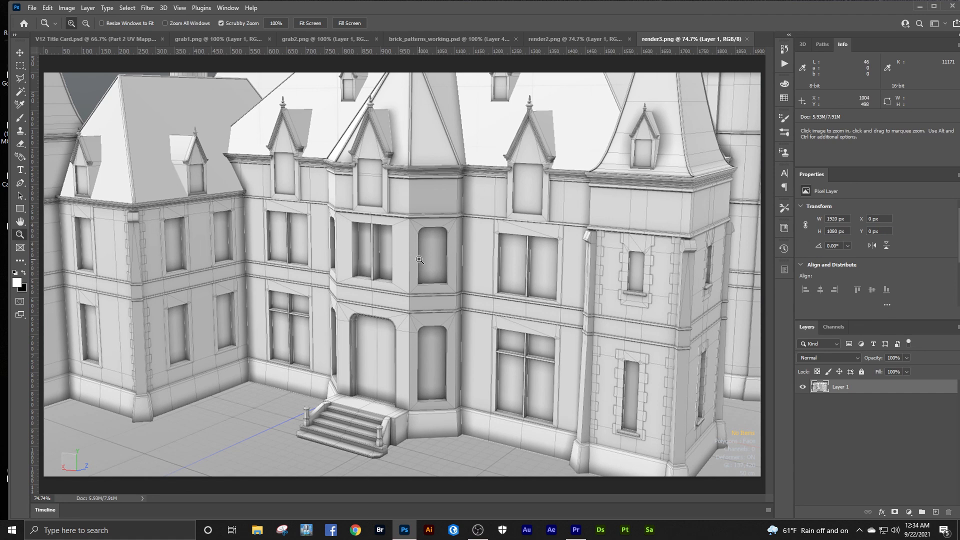